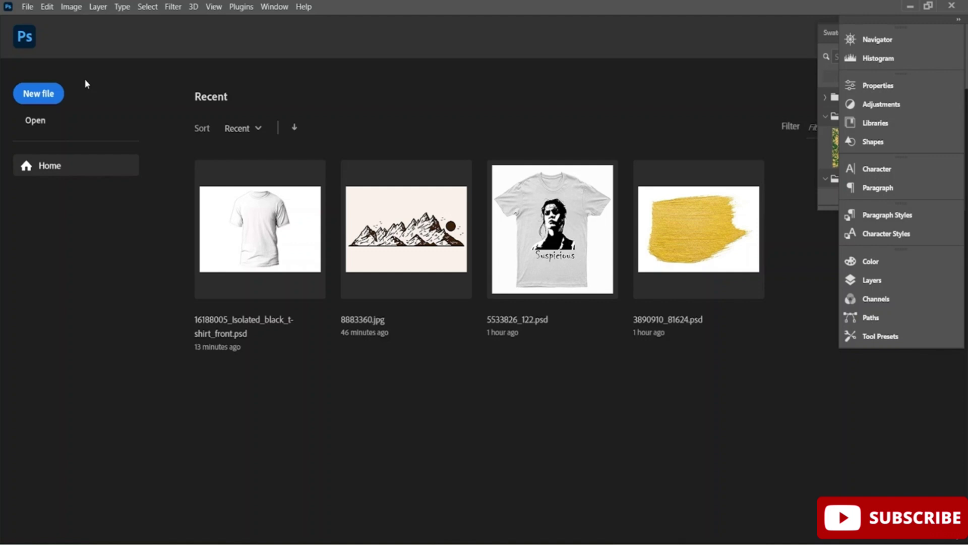
# - Start a new document and set its width to 6 inches
pyautogui.click(36, 100)
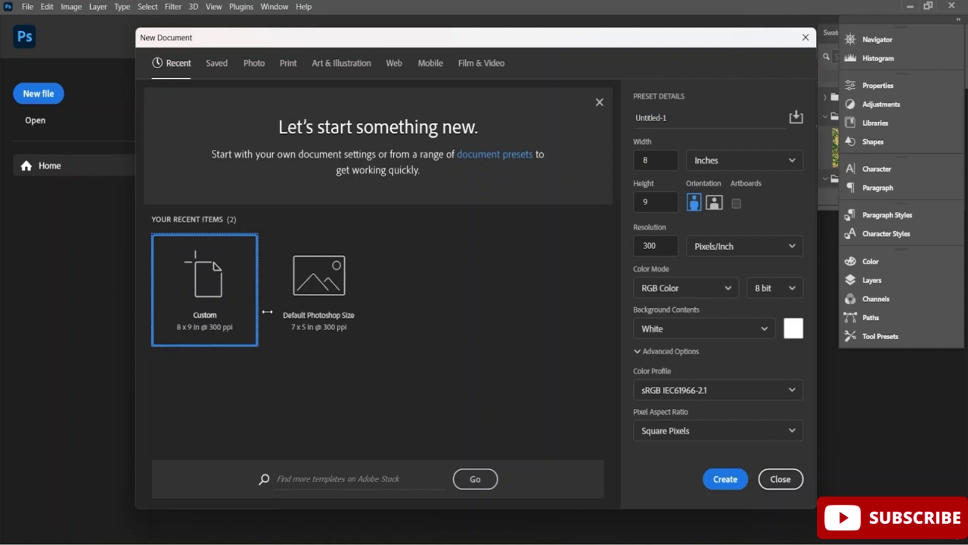
pyautogui.click(656, 161)
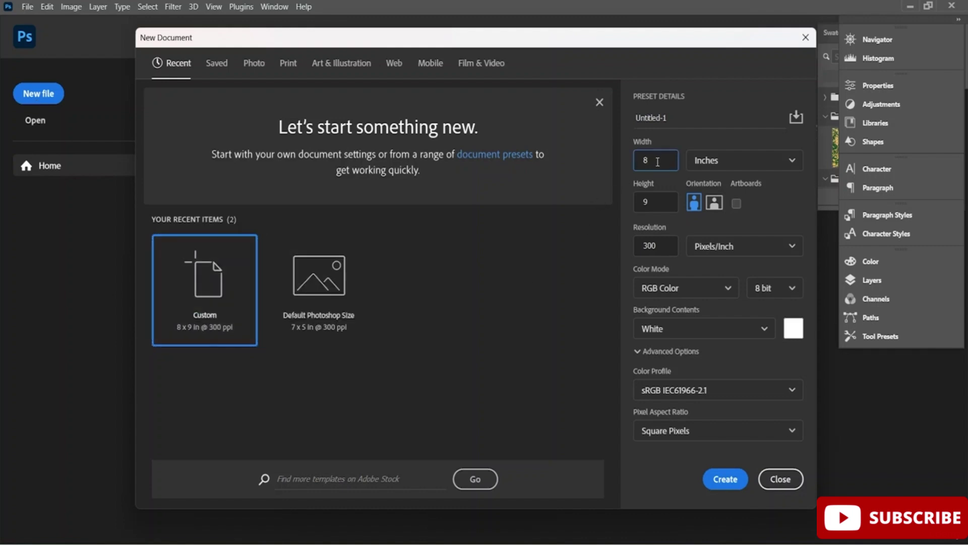
pyautogui.press('BackSpace')
pyautogui.write('5')
pyautogui.press('BackSpace')
pyautogui.write('6')
# - Create the 6 × 9 inch document at 300 pixels/inch with RGB Color, 8 bit, white background and square pixels
pyautogui.click(775, 168)
pyautogui.click(729, 204)
pyautogui.click(788, 290)
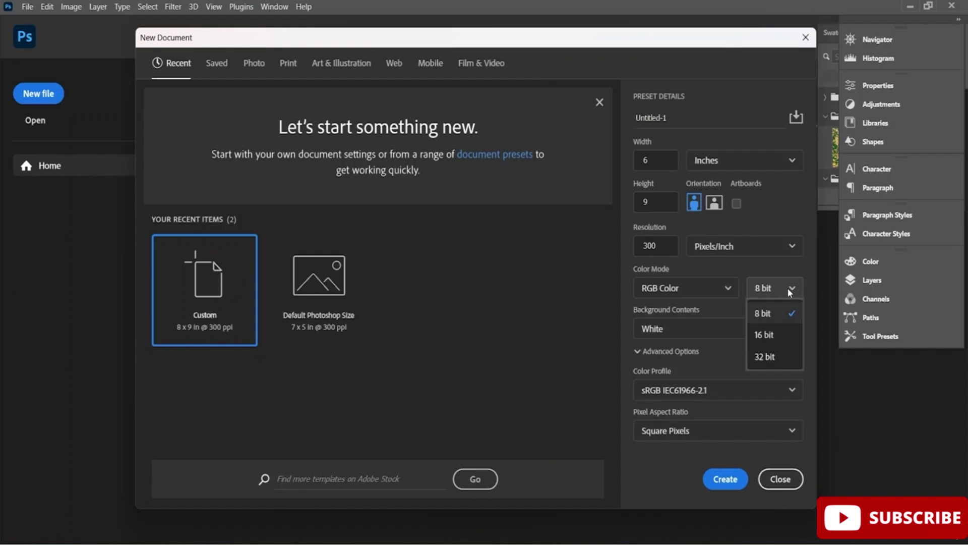
pyautogui.click(687, 353)
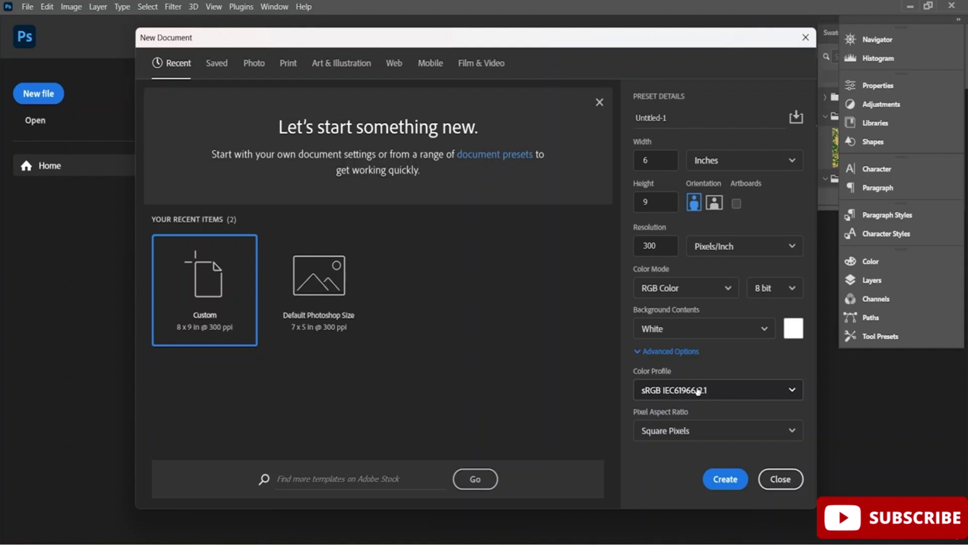
pyautogui.click(701, 435)
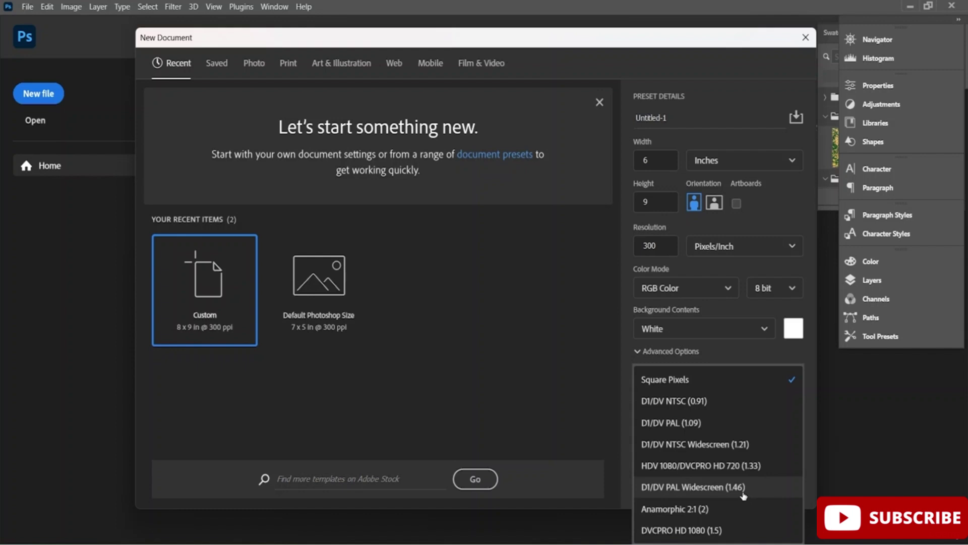
pyautogui.click(709, 388)
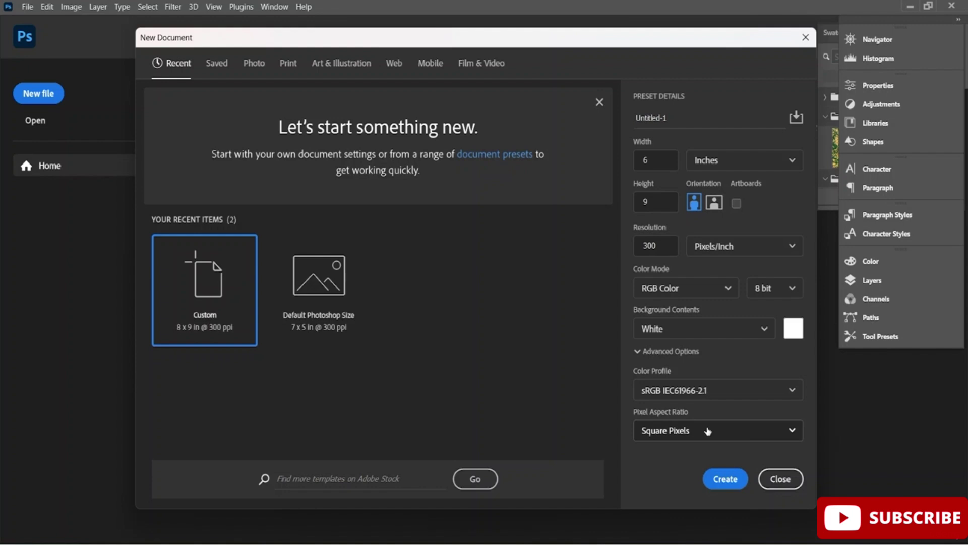
pyautogui.click(722, 480)
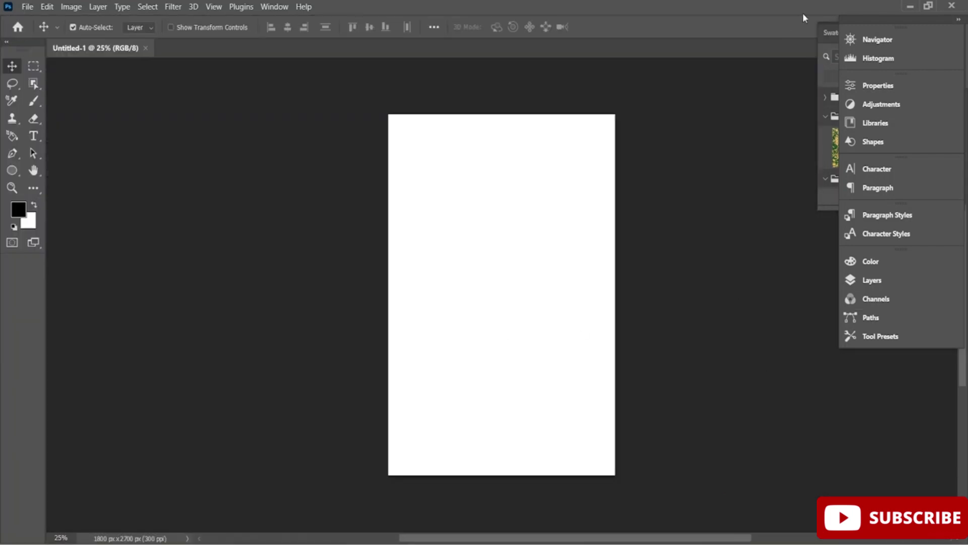
# - Dock the floating Swatches, Gradients and Patterns panels below Tool Presets
pyautogui.click(827, 36)
pyautogui.moveTo(827, 35); pyautogui.dragTo(843, 357)
pyautogui.moveTo(919, 33); pyautogui.dragTo(940, 389)
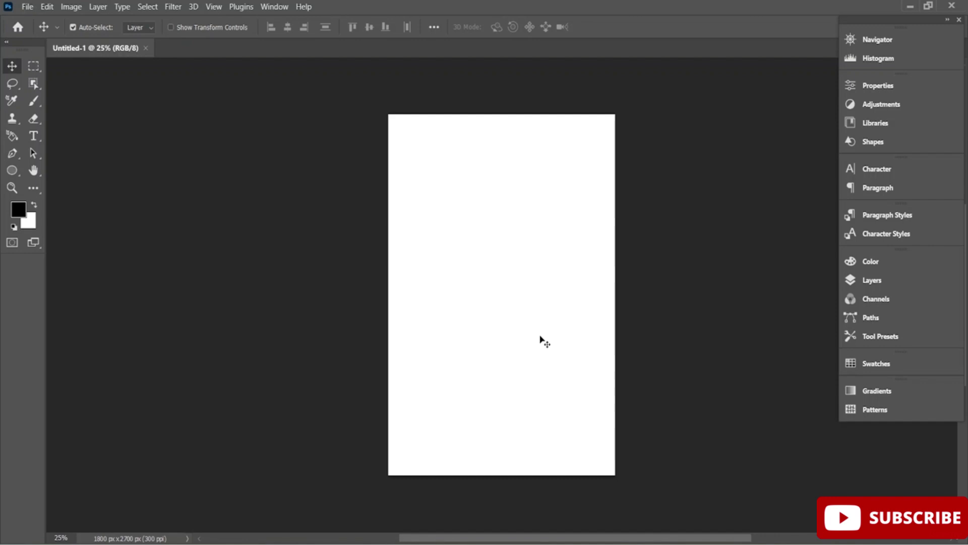
pyautogui.click(32, 6)
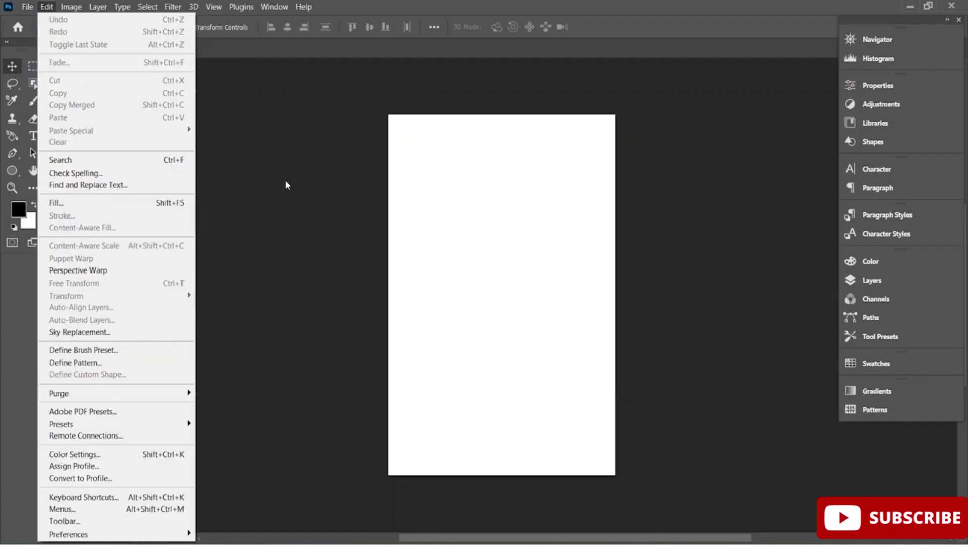
pyautogui.click(449, 266)
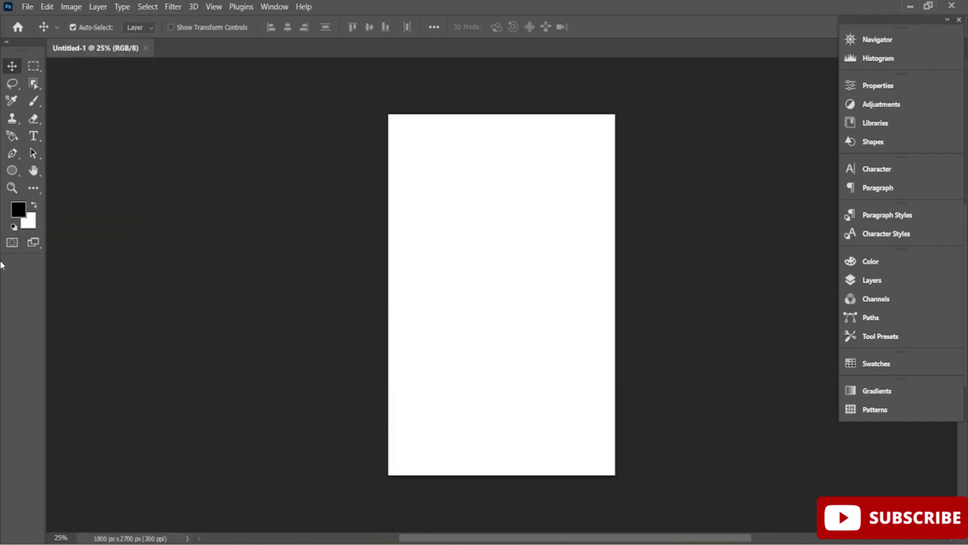
# - Draw a rectangle about 1350 by 1819 px on the page and fill it with white
pyautogui.moveTo(17, 175); pyautogui.dragTo(64, 167)
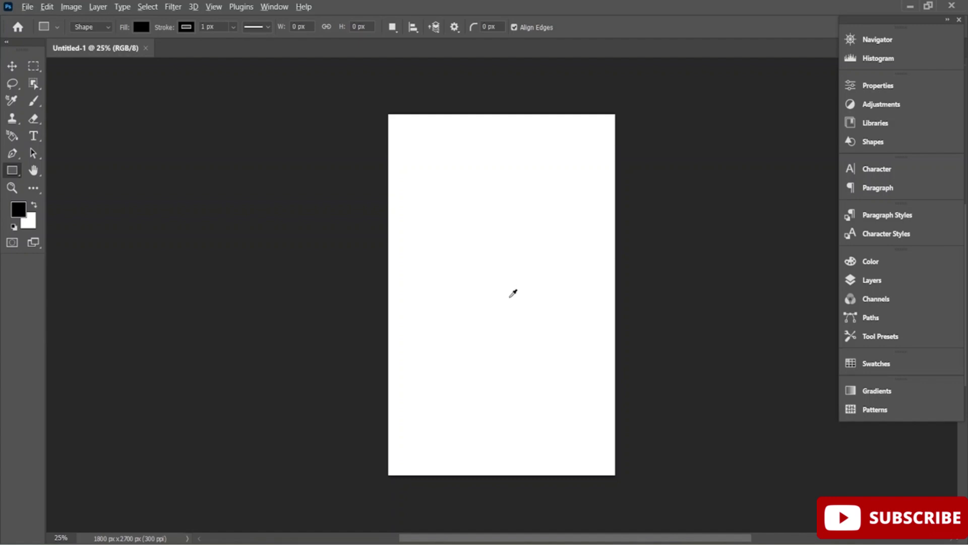
pyautogui.scroll(2, 513, 293)
pyautogui.scroll(1, 513, 293)
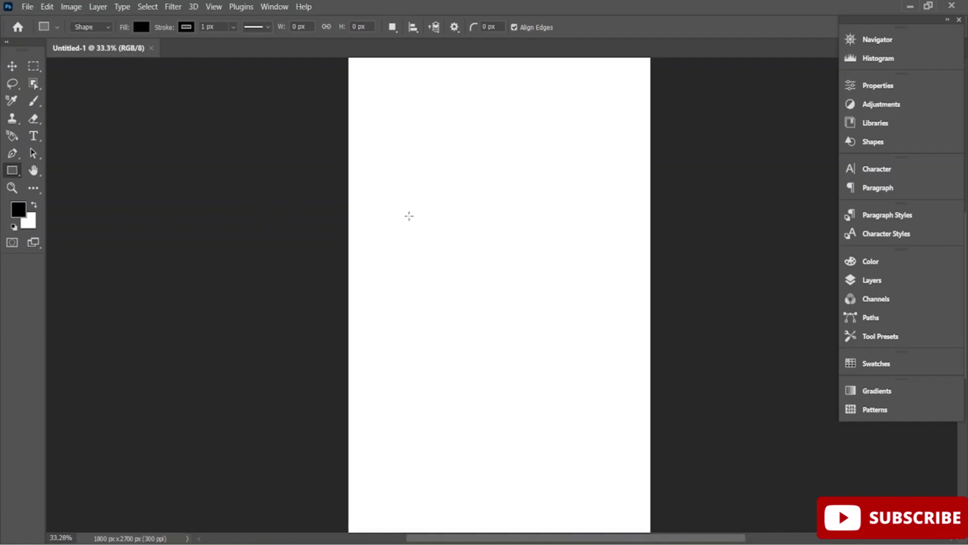
pyautogui.moveTo(417, 162); pyautogui.dragTo(644, 485)
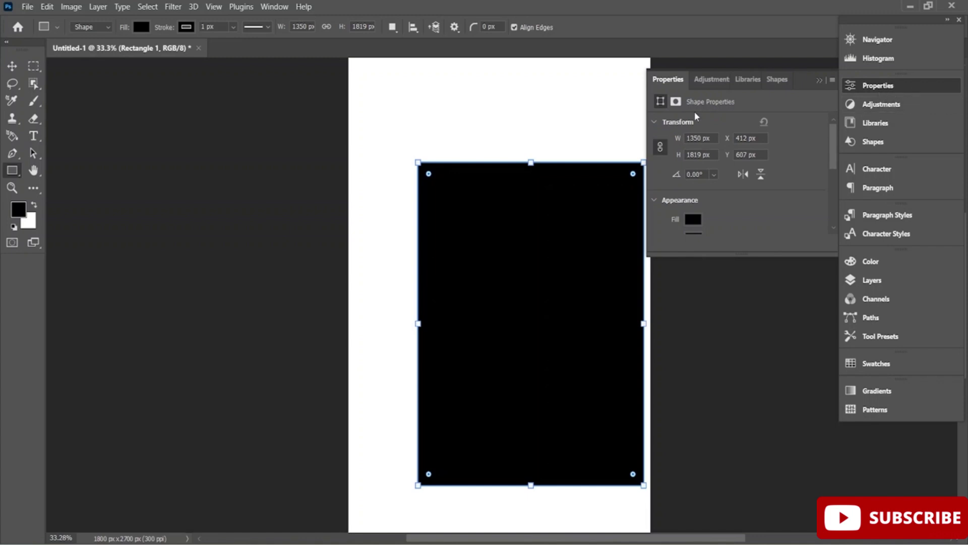
pyautogui.click(692, 220)
pyautogui.click(720, 291)
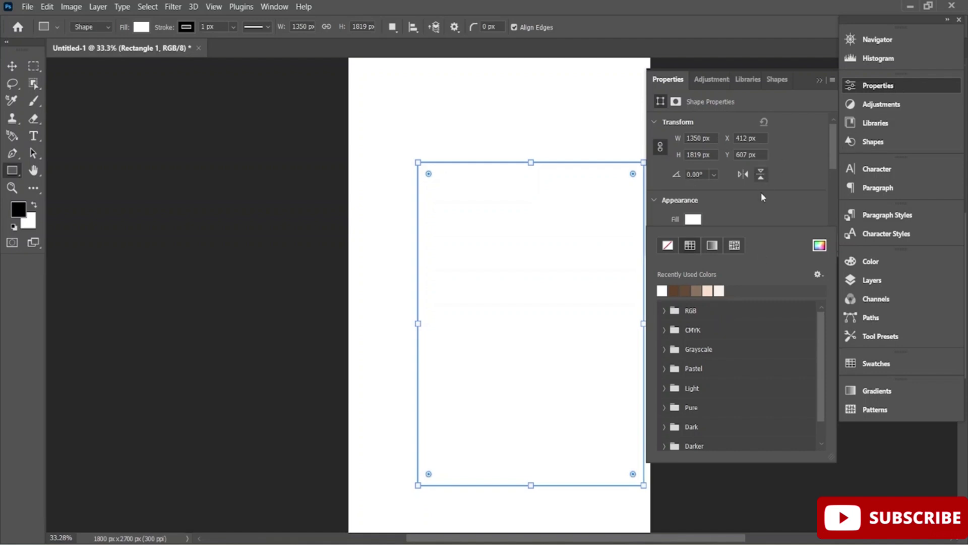
pyautogui.scroll(-1, 764, 198)
pyautogui.click(692, 216)
pyautogui.click(693, 216)
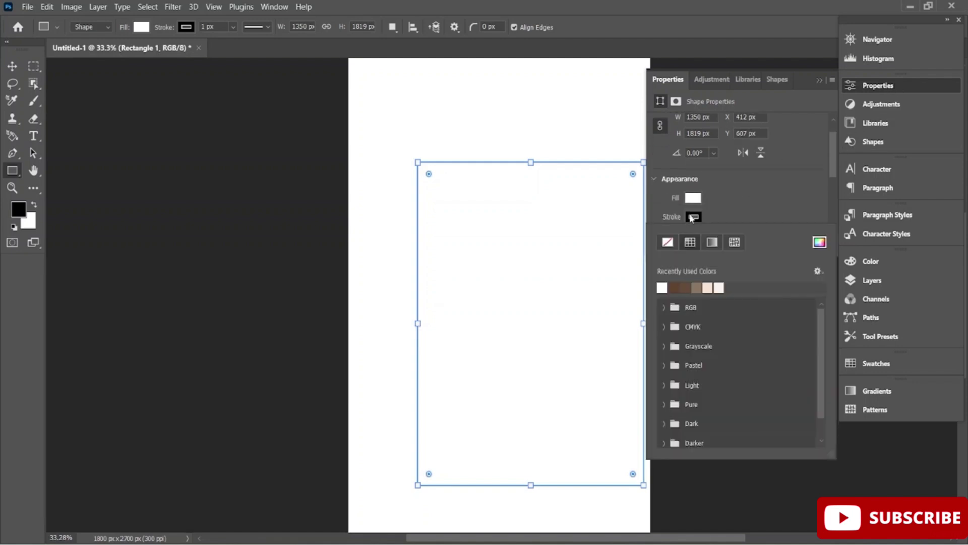
pyautogui.click(818, 272)
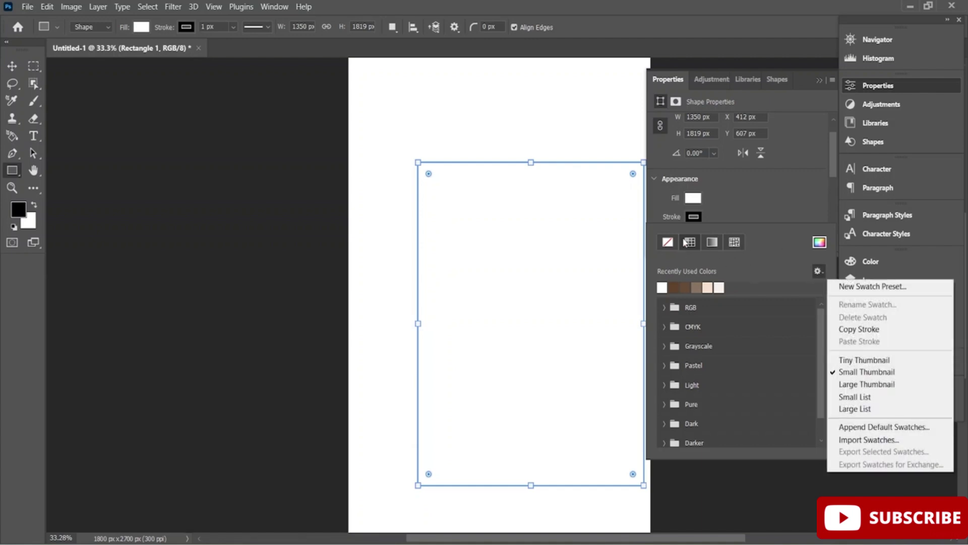
pyautogui.click(821, 270)
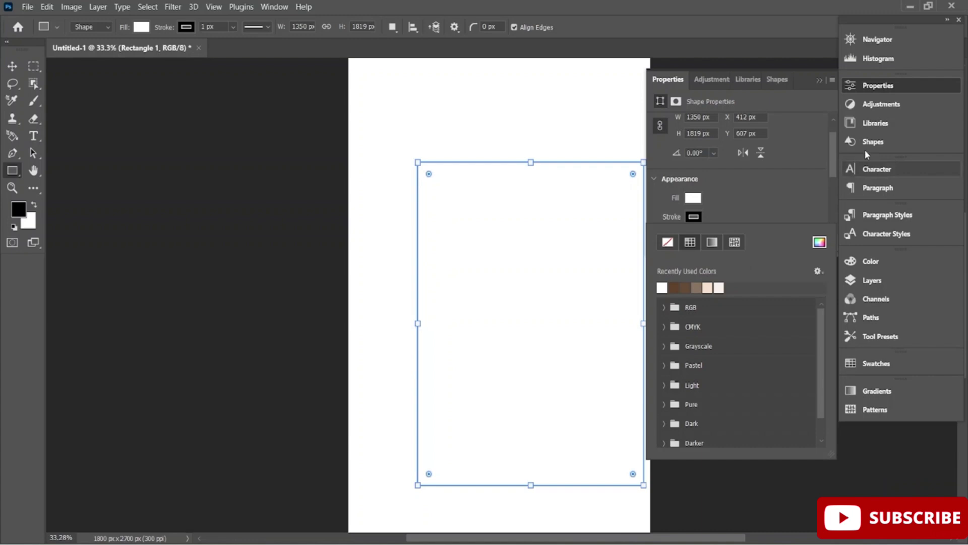
pyautogui.click(898, 86)
pyautogui.click(899, 86)
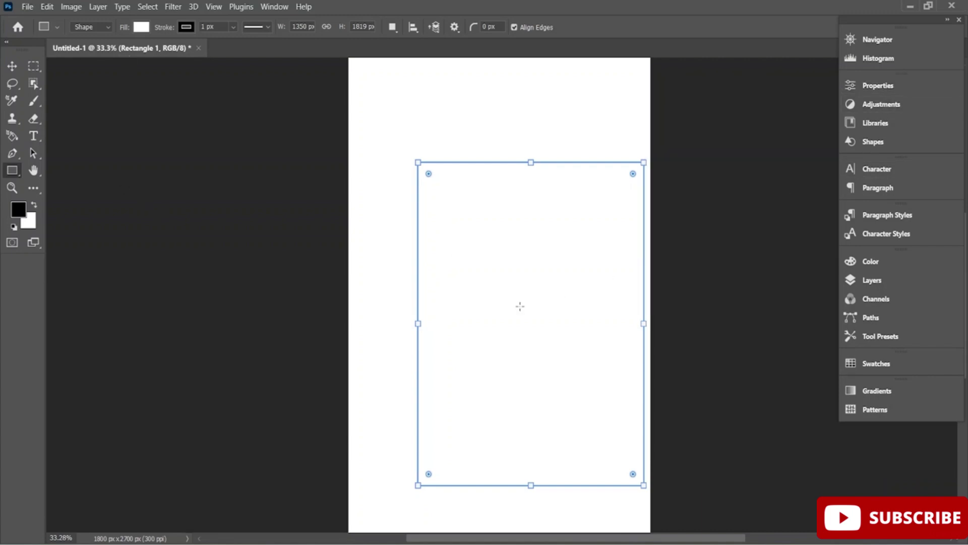
# - Move the white rectangle up and to the left so it sits near the centre of the page
pyautogui.click(12, 66)
pyautogui.moveTo(538, 354); pyautogui.dragTo(514, 314)
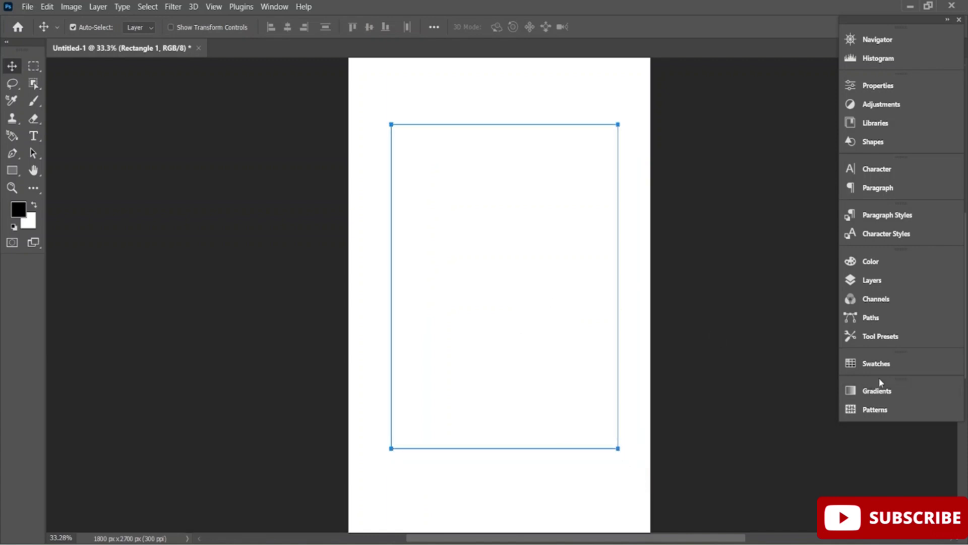
pyautogui.click(889, 287)
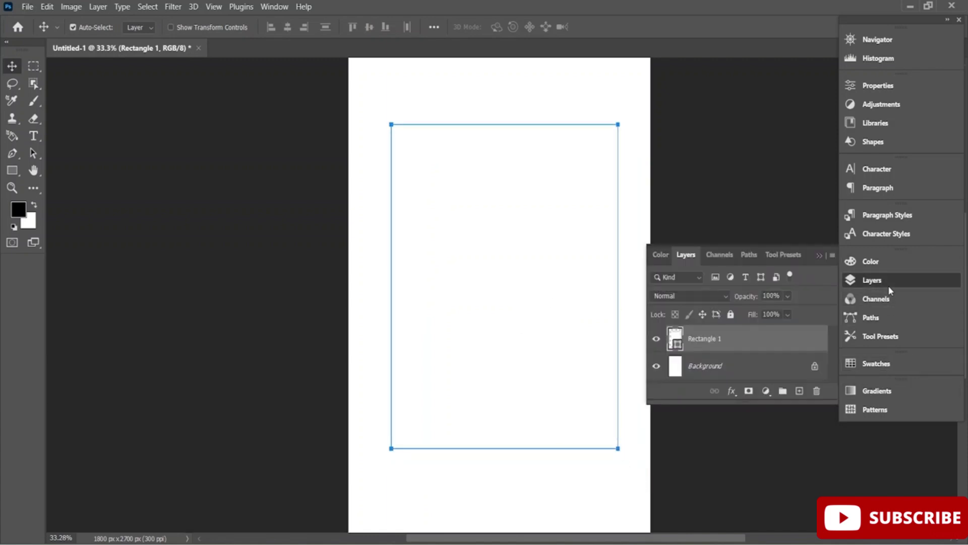
pyautogui.click(889, 285)
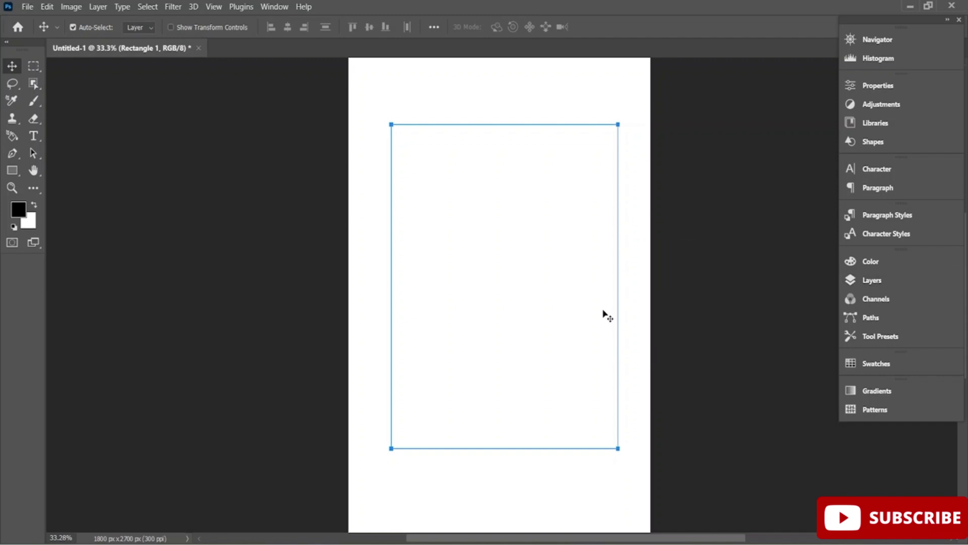
pyautogui.moveTo(466, 249)
pyautogui.mouseDown()
pyautogui.moveTo(457, 255)
pyautogui.moveTo(465, 251)
pyautogui.mouseUp()
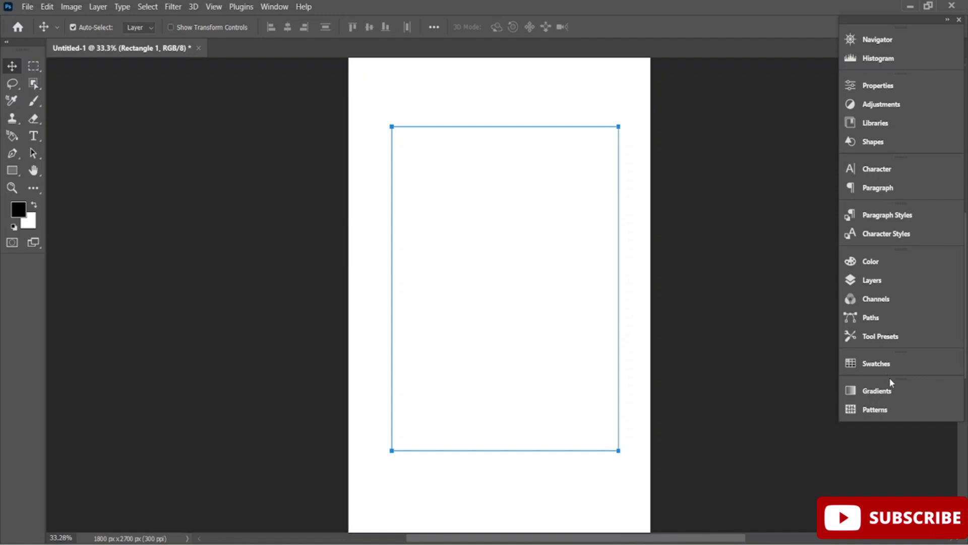
# - Add a 5 px outside Stroke layer style in near-black #070300 to the rectangle
pyautogui.click(900, 279)
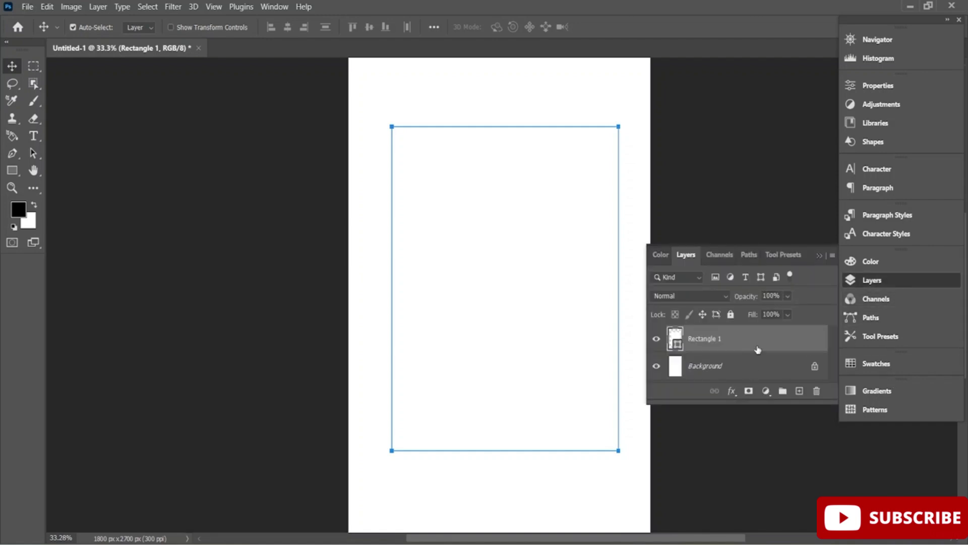
pyautogui.rightClick(733, 340)
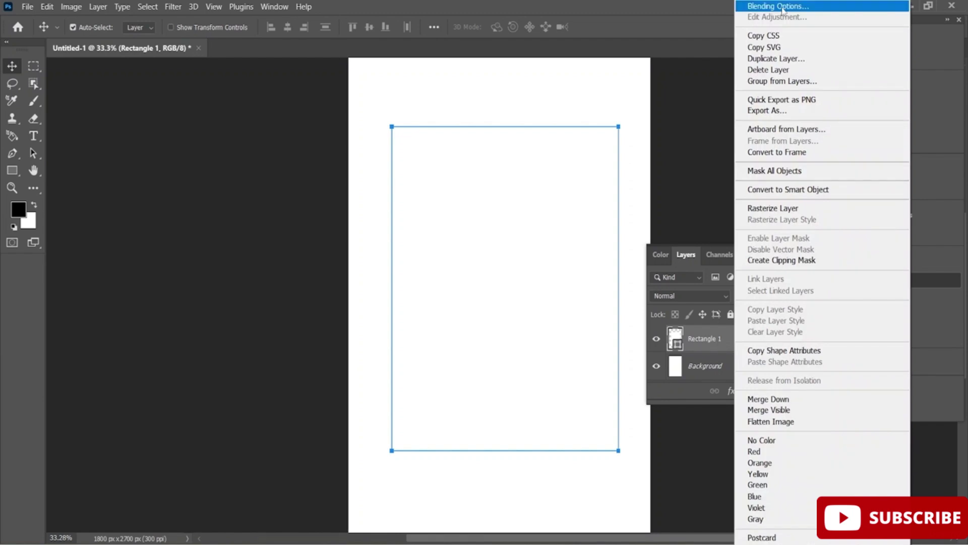
pyautogui.click(704, 28)
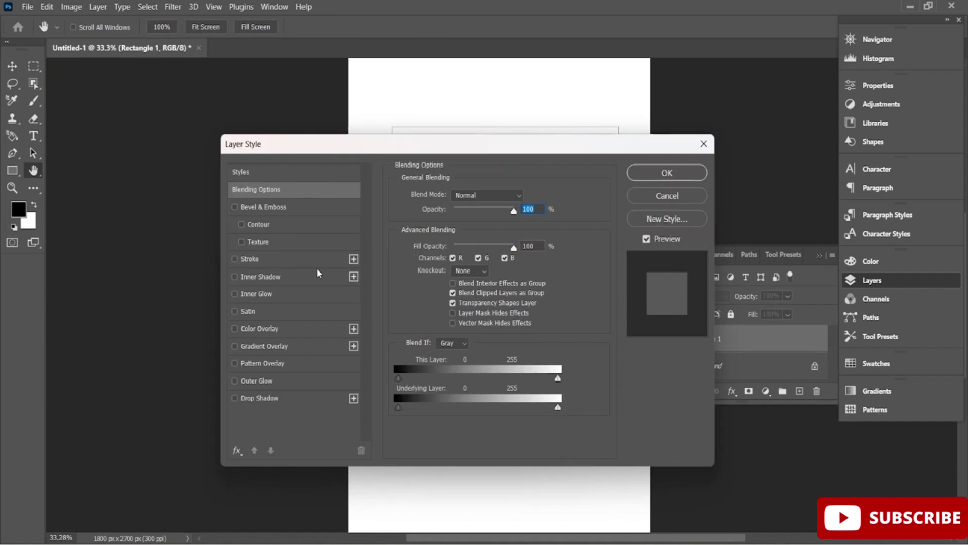
pyautogui.click(292, 260)
pyautogui.moveTo(450, 200); pyautogui.dragTo(445, 201)
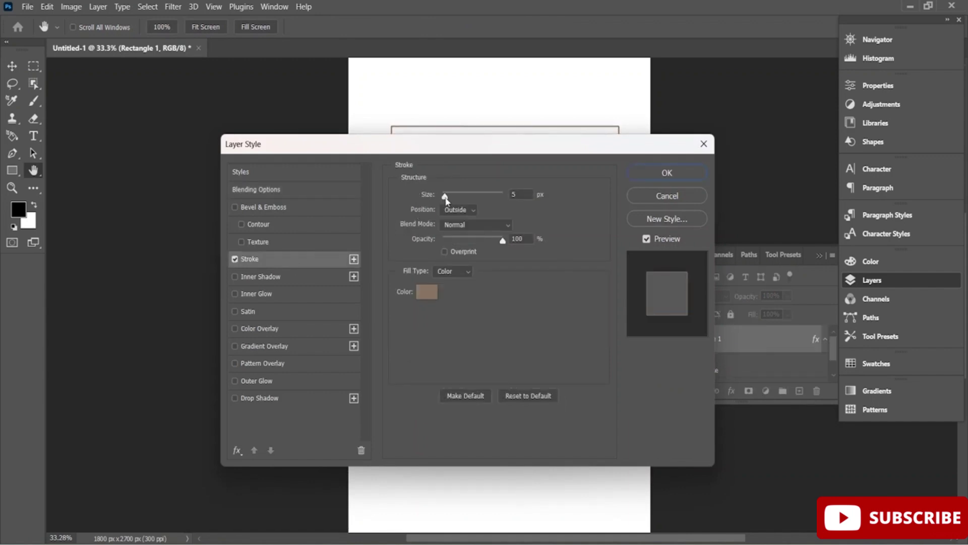
pyautogui.click(426, 292)
pyautogui.write('000000')
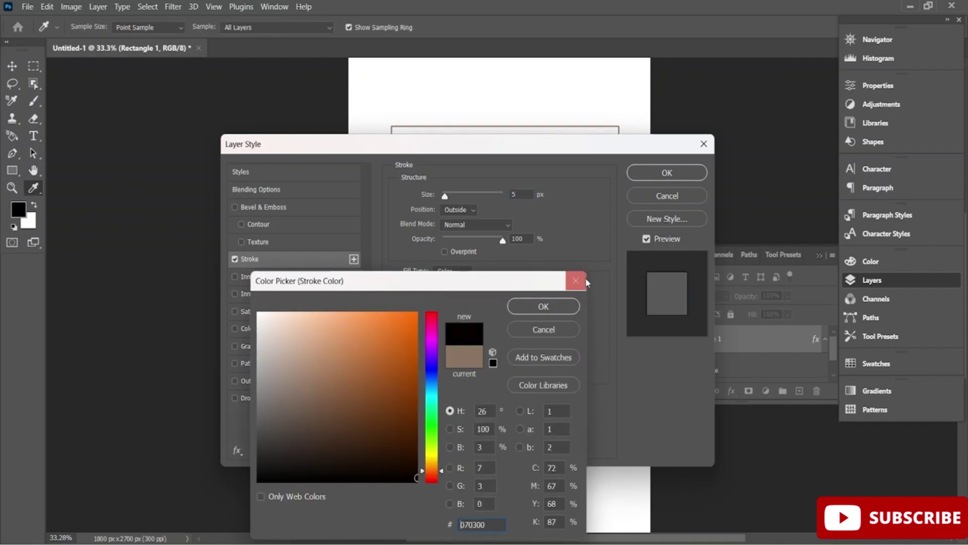
pyautogui.click(544, 307)
pyautogui.click(666, 173)
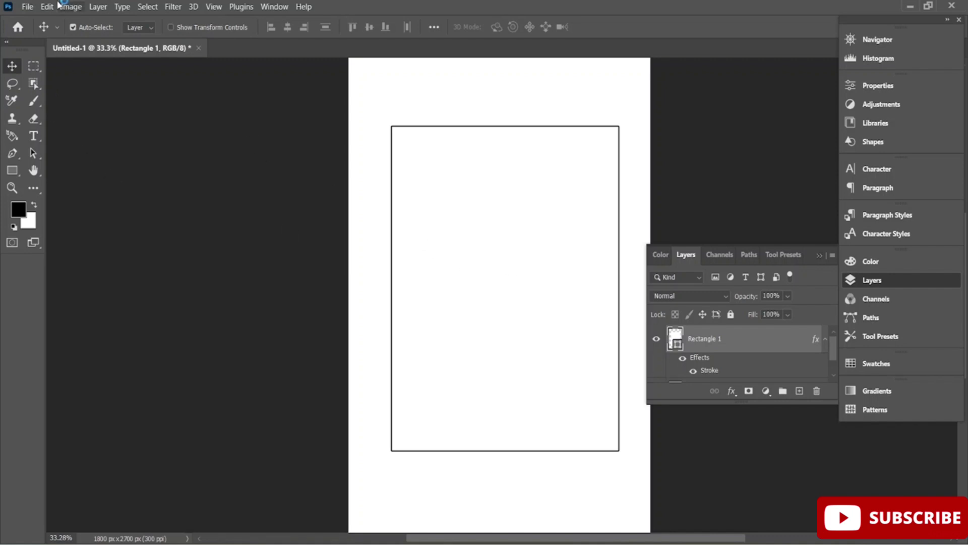
# - Start placing an embedded file and browse to the PS folder on the Desktop
pyautogui.click(29, 9)
pyautogui.moveTo(98, 7)
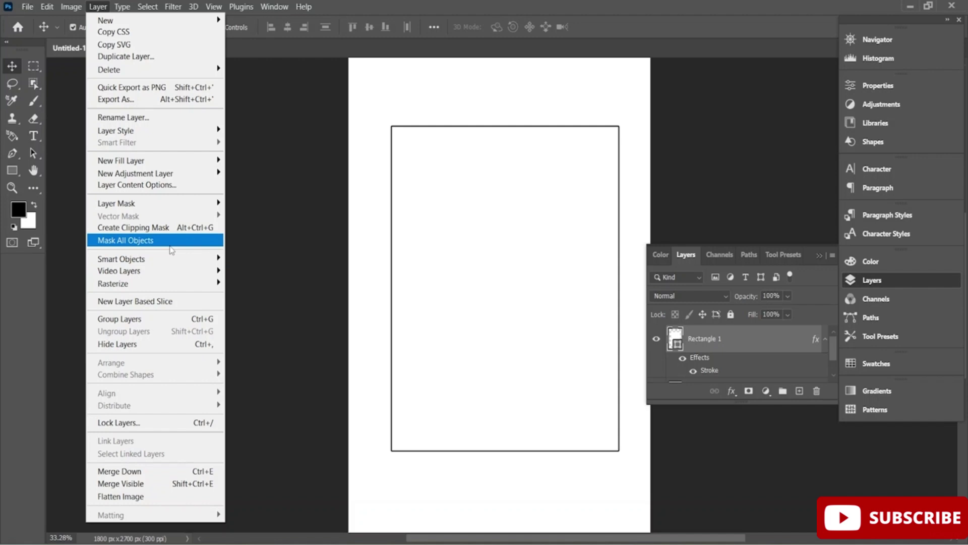
pyautogui.moveTo(153, 263)
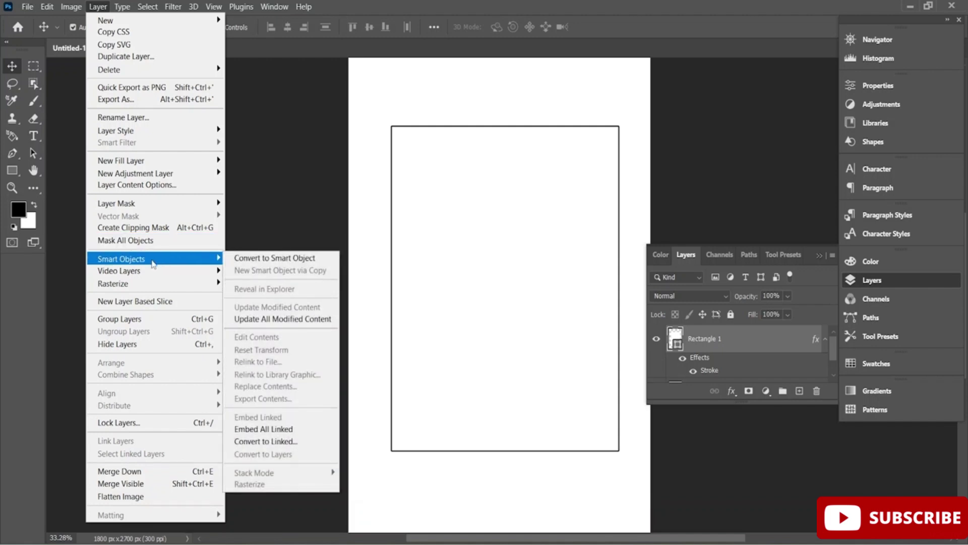
pyautogui.moveTo(27, 6)
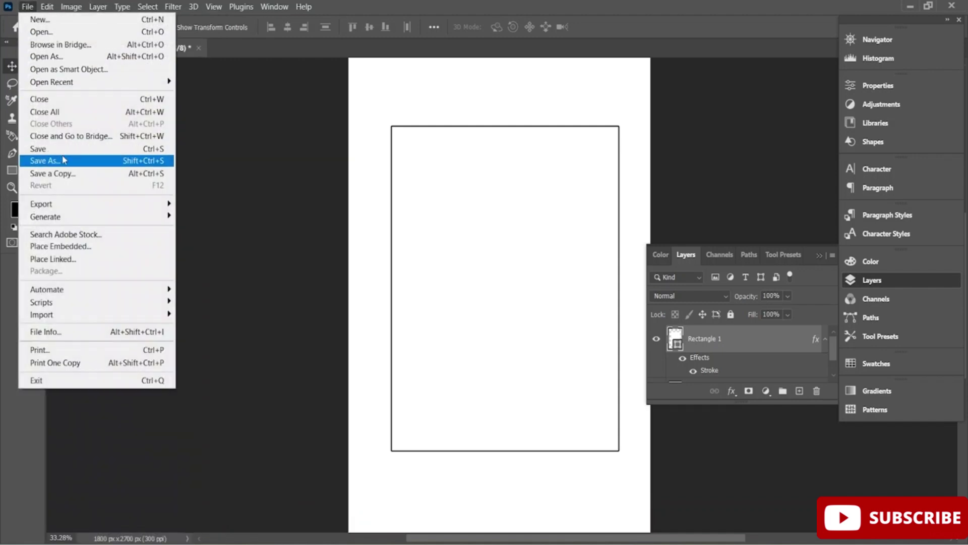
pyautogui.click(98, 246)
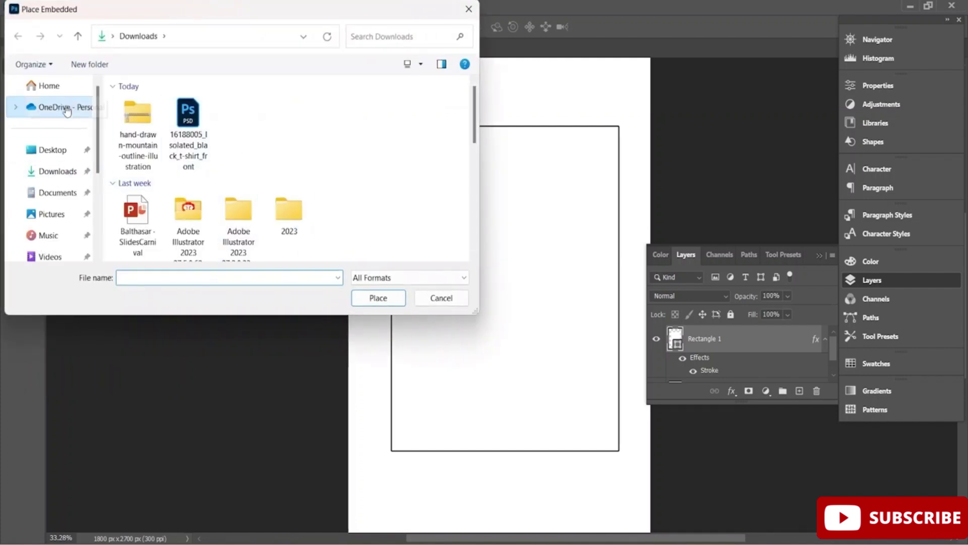
pyautogui.scroll(-3, 51, 151)
pyautogui.scroll(1, 45, 202)
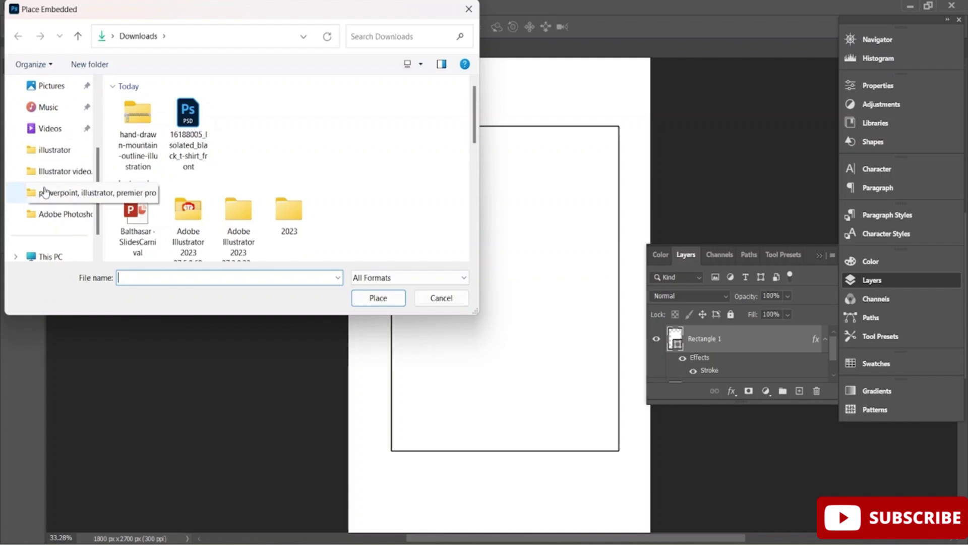
pyautogui.scroll(-2, 45, 194)
pyautogui.scroll(3, 56, 202)
pyautogui.scroll(4, 63, 151)
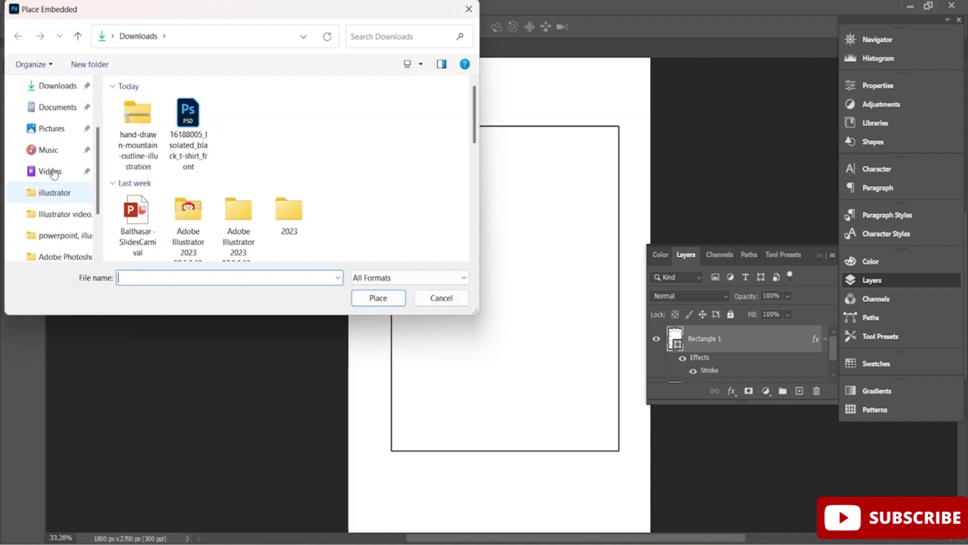
pyautogui.click(60, 132)
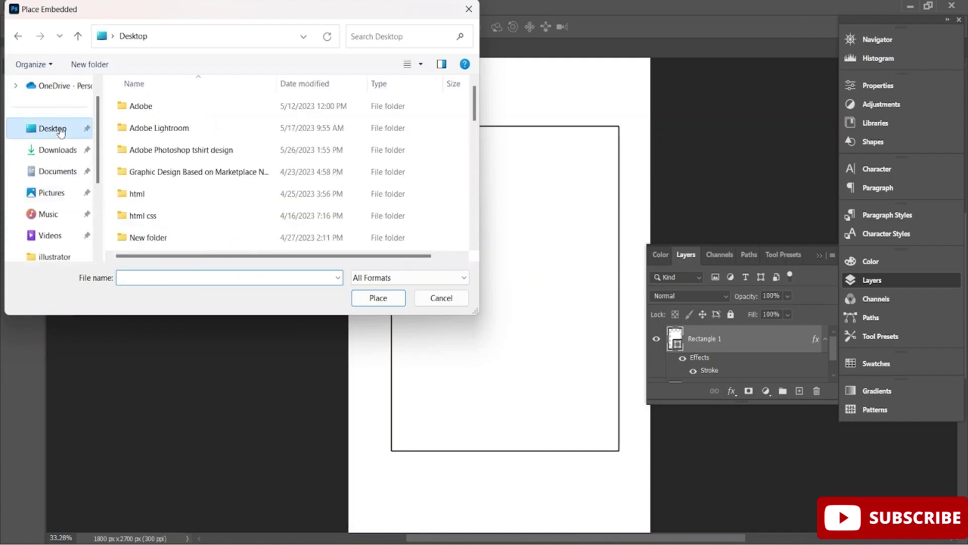
pyautogui.scroll(-3, 156, 174)
pyautogui.scroll(1, 156, 174)
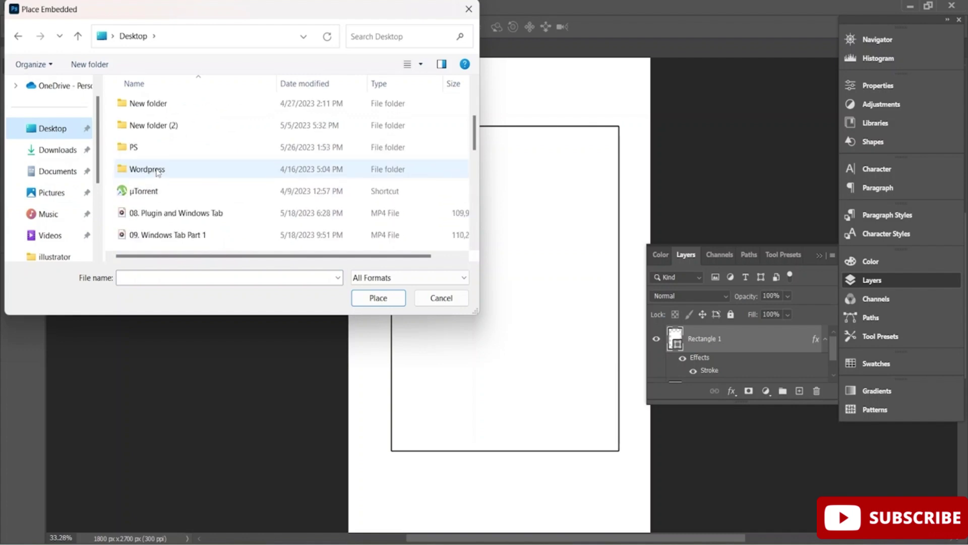
pyautogui.doubleClick(156, 150)
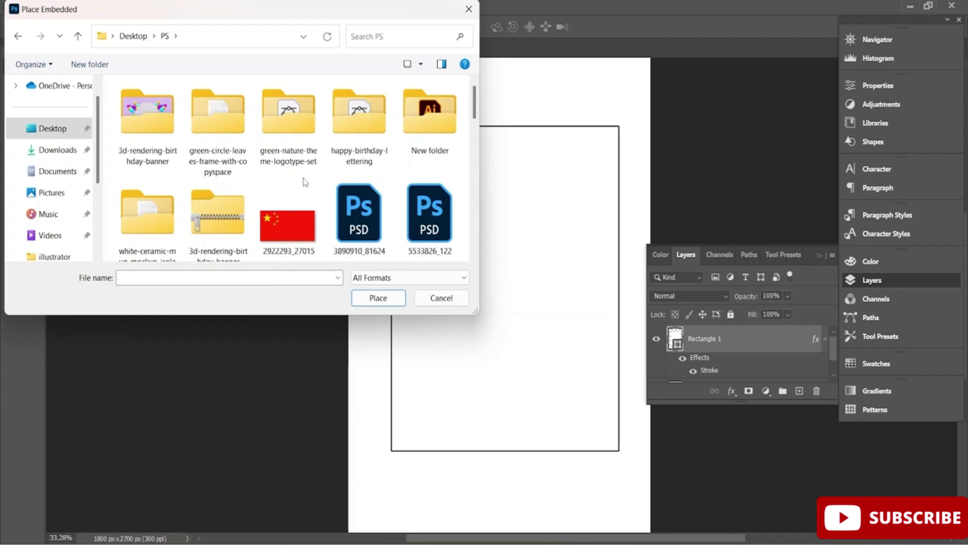
# - Place the red flag image 2922293_27015, scale it to about 31.6%, and position it over the upper part of the outlined rectangle
pyautogui.scroll(-5, 308, 177)
pyautogui.scroll(3, 302, 167)
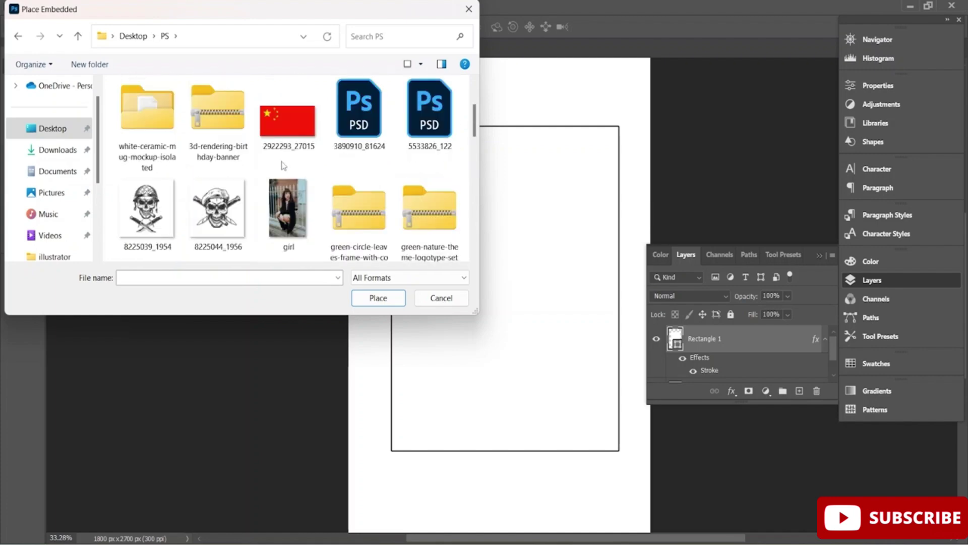
pyautogui.doubleClick(296, 150)
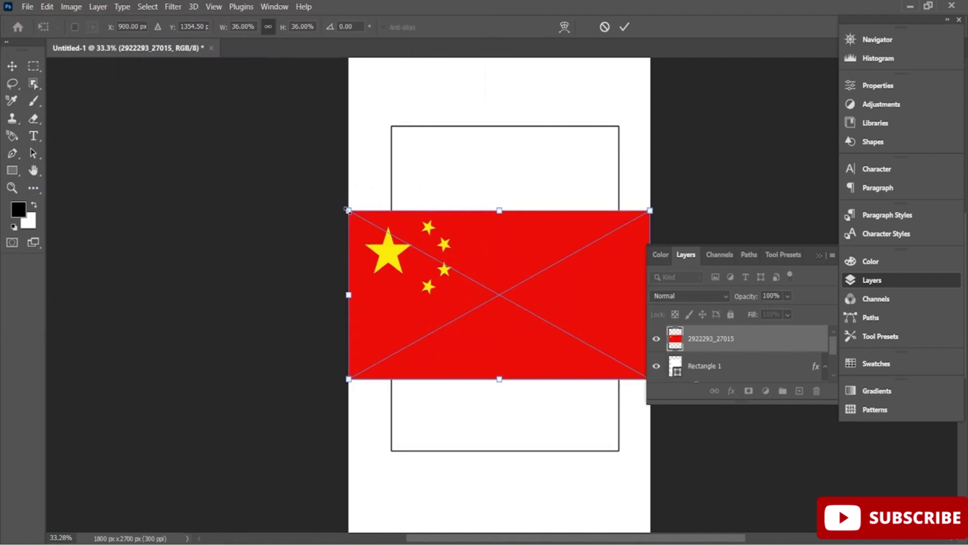
pyautogui.moveTo(348, 210); pyautogui.dragTo(386, 234)
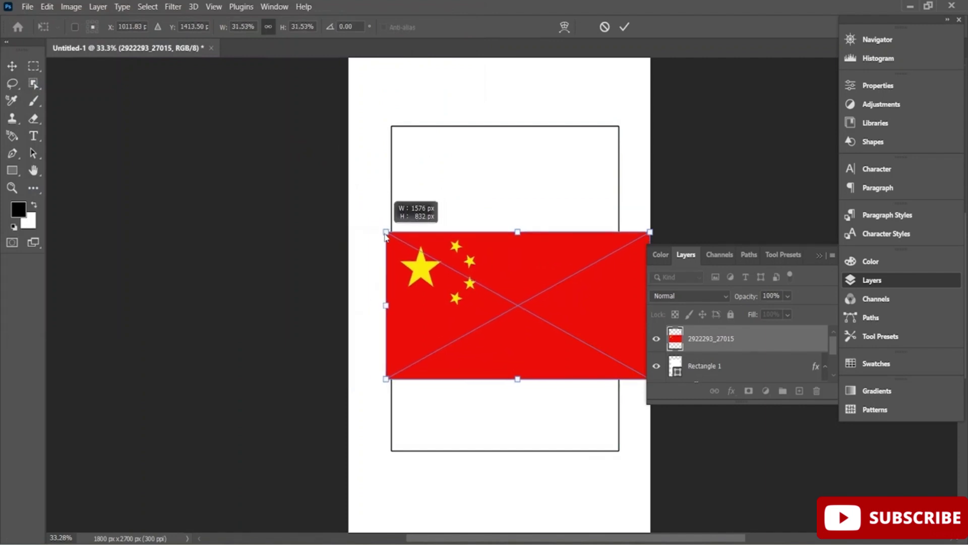
pyautogui.moveTo(519, 323); pyautogui.dragTo(517, 228)
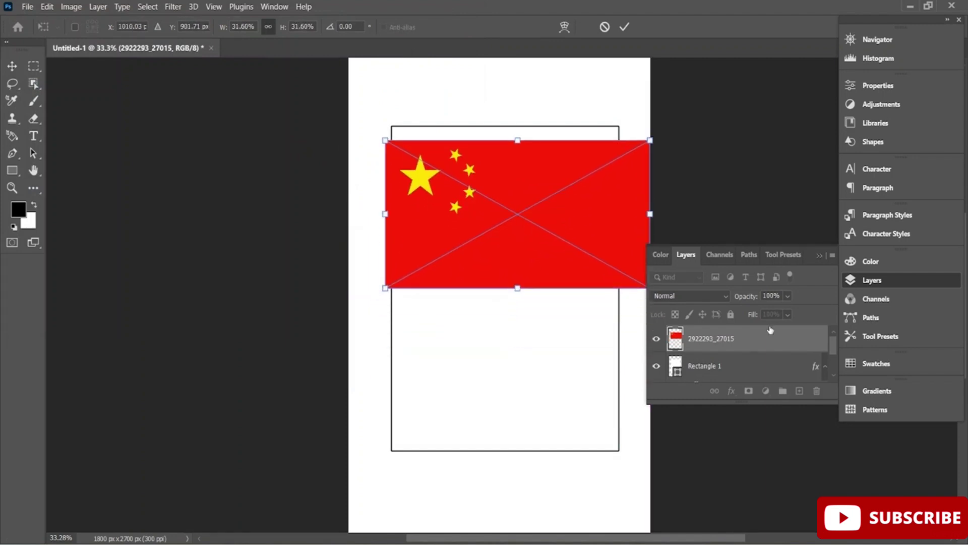
pyautogui.rightClick(477, 199)
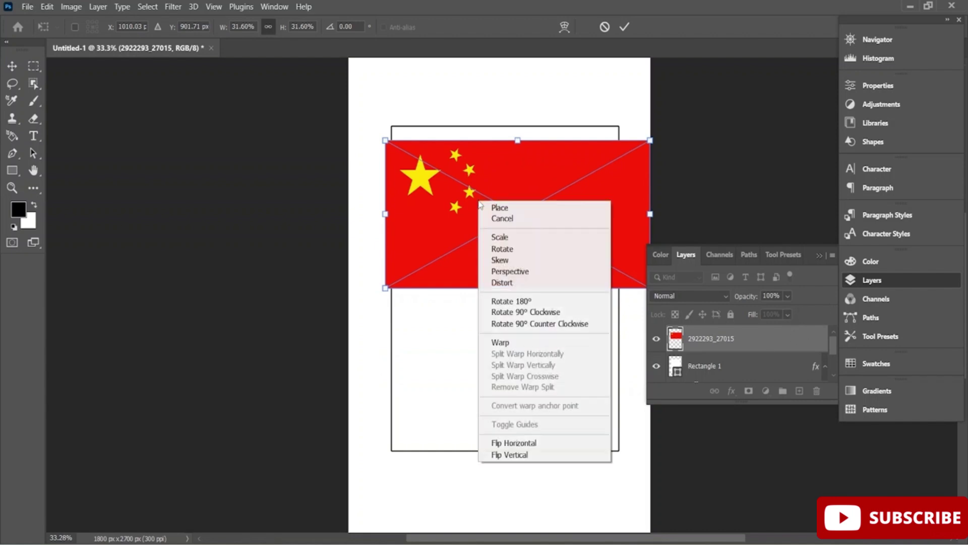
pyautogui.click(719, 343)
# - Clip the flag layer to the rectangle with a clipping mask and shift the flag slightly down and to the right
pyautogui.rightClick(700, 336)
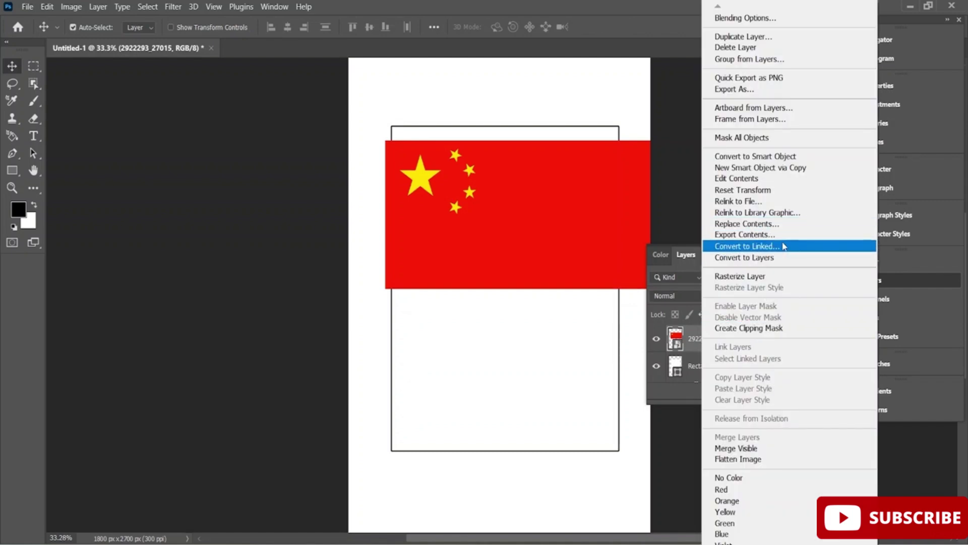
pyautogui.click(782, 328)
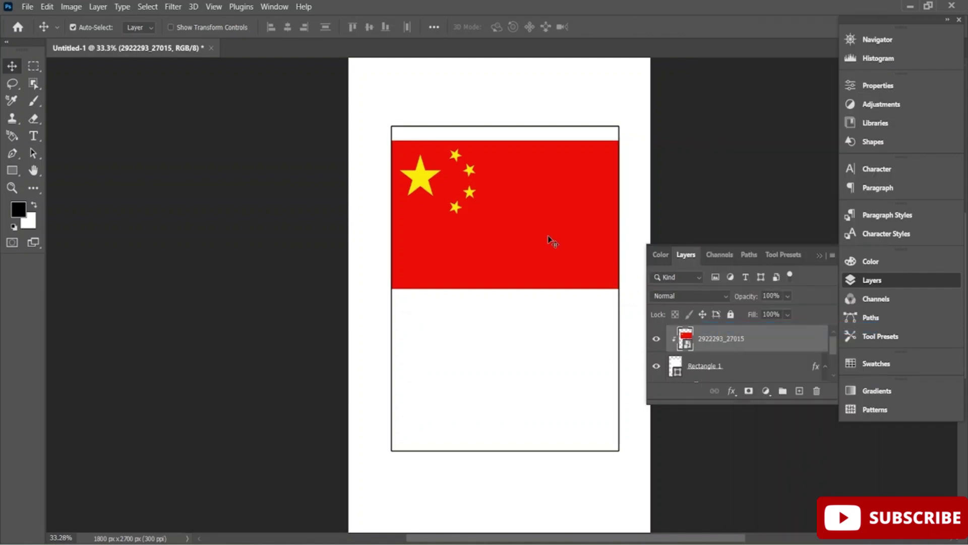
pyautogui.moveTo(490, 223); pyautogui.dragTo(507, 237)
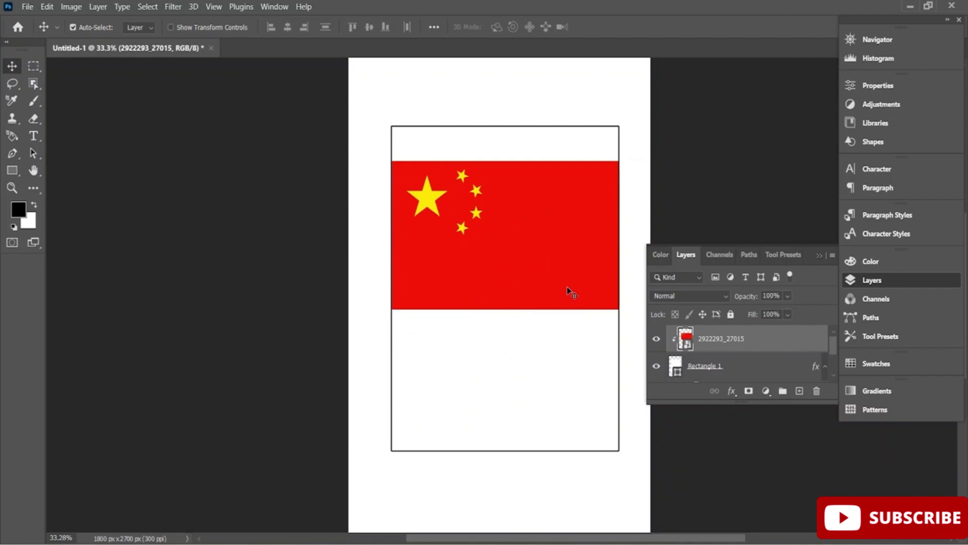
# - Add a new empty layer above the flag and open the skull image 8225039_1954 from the PS folder
pyautogui.click(800, 391)
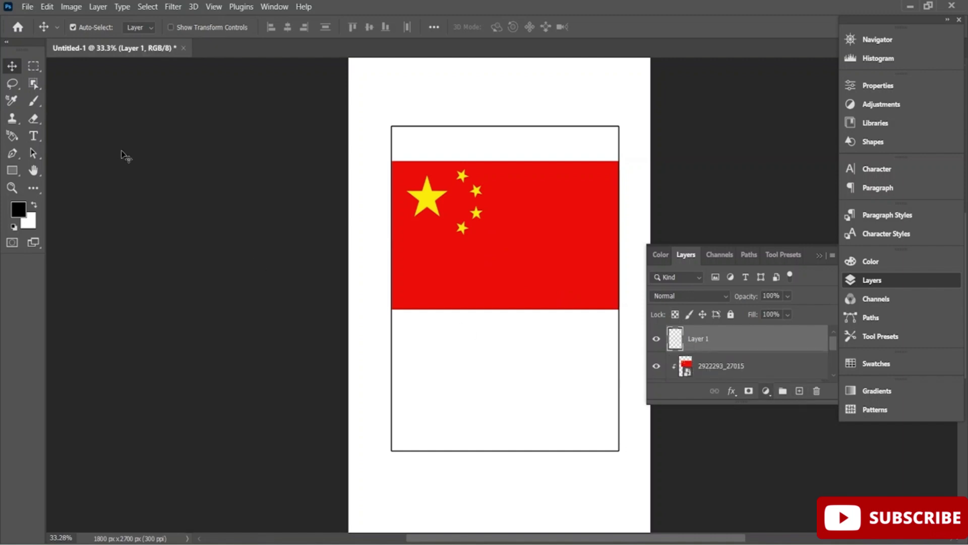
pyautogui.click(30, 7)
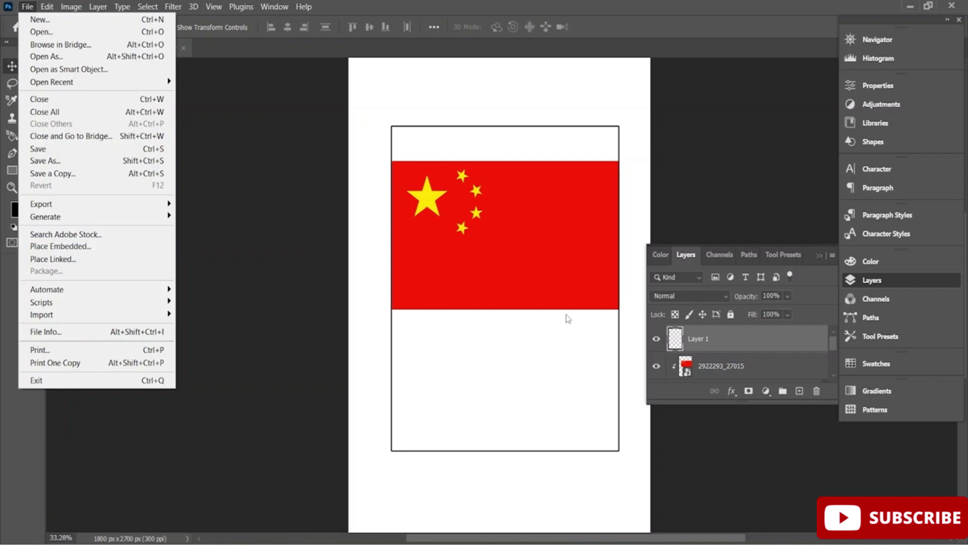
pyautogui.click(77, 32)
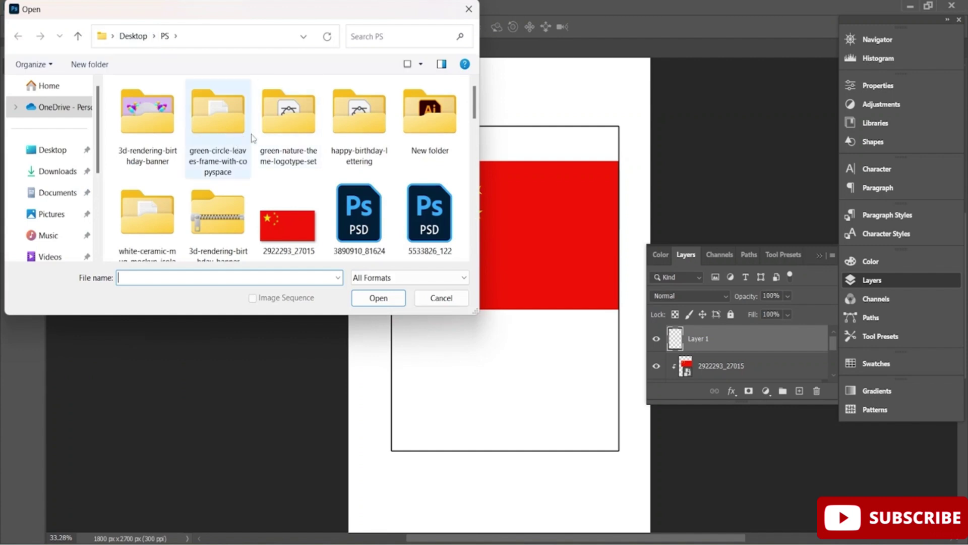
pyautogui.scroll(-10, 339, 175)
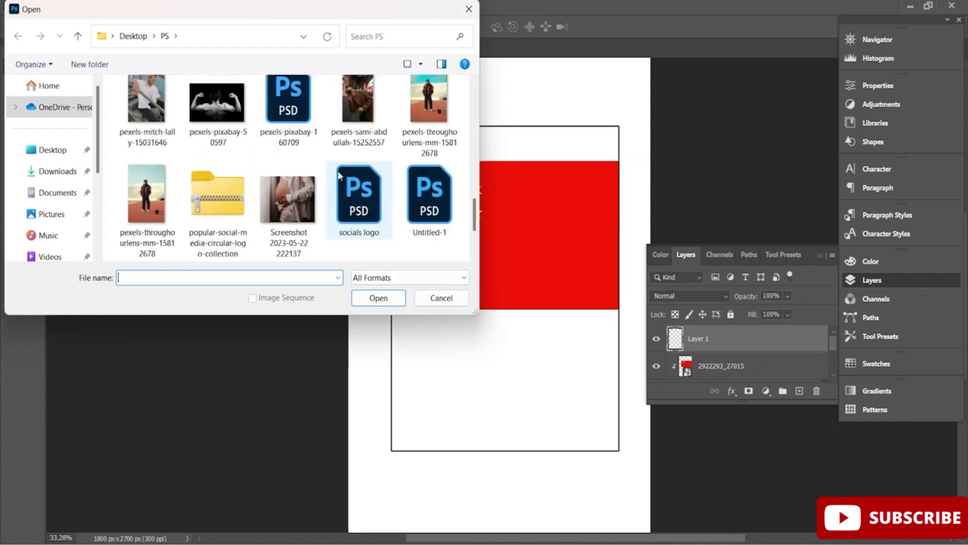
pyautogui.scroll(3, 338, 181)
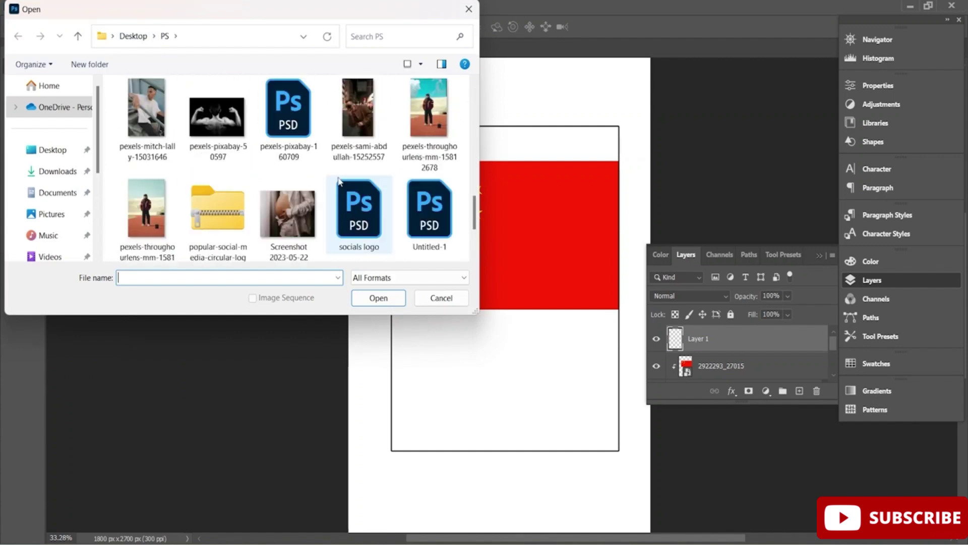
pyautogui.scroll(5, 339, 179)
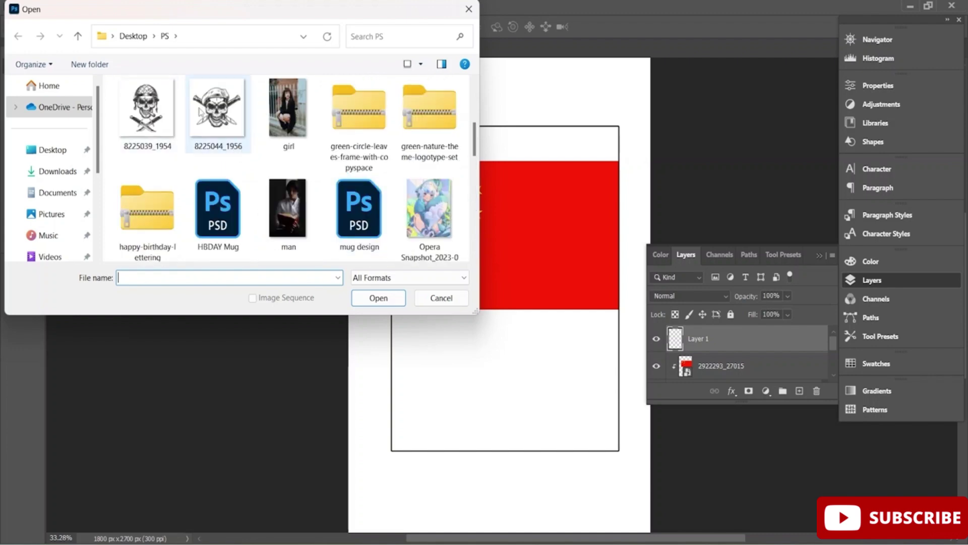
pyautogui.doubleClick(163, 104)
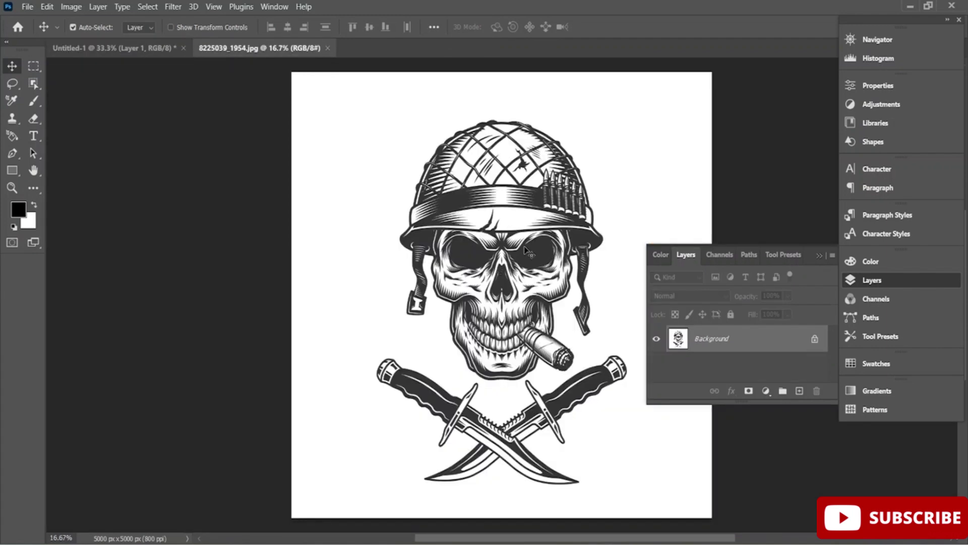
pyautogui.moveTo(476, 252); pyautogui.dragTo(467, 275)
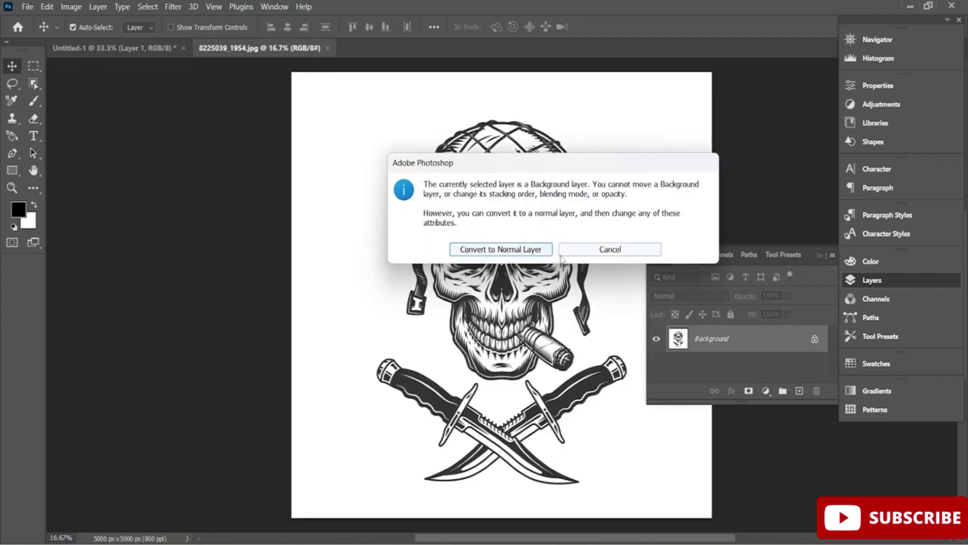
pyautogui.click(509, 247)
pyautogui.click(113, 48)
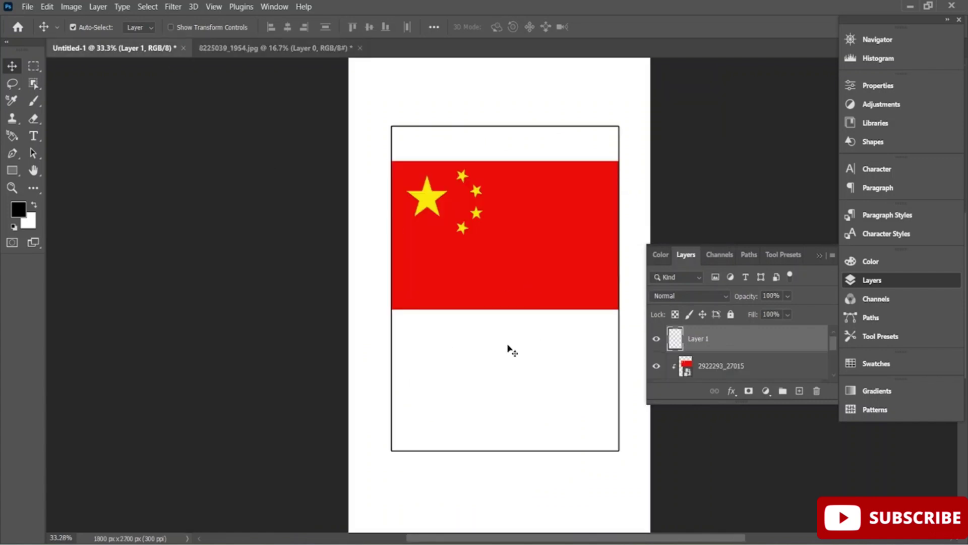
pyautogui.click(289, 49)
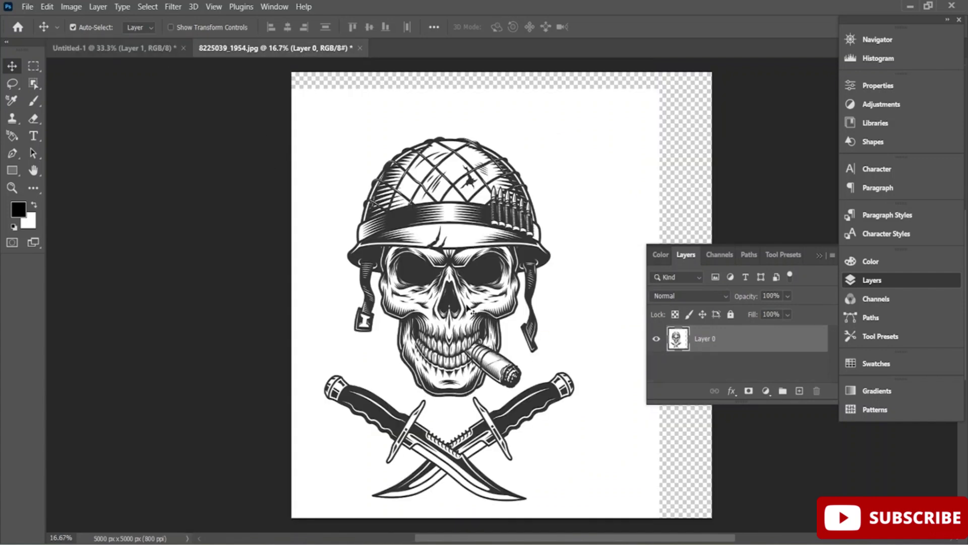
pyautogui.moveTo(470, 309); pyautogui.dragTo(514, 293)
pyautogui.moveTo(565, 329); pyautogui.dragTo(572, 331)
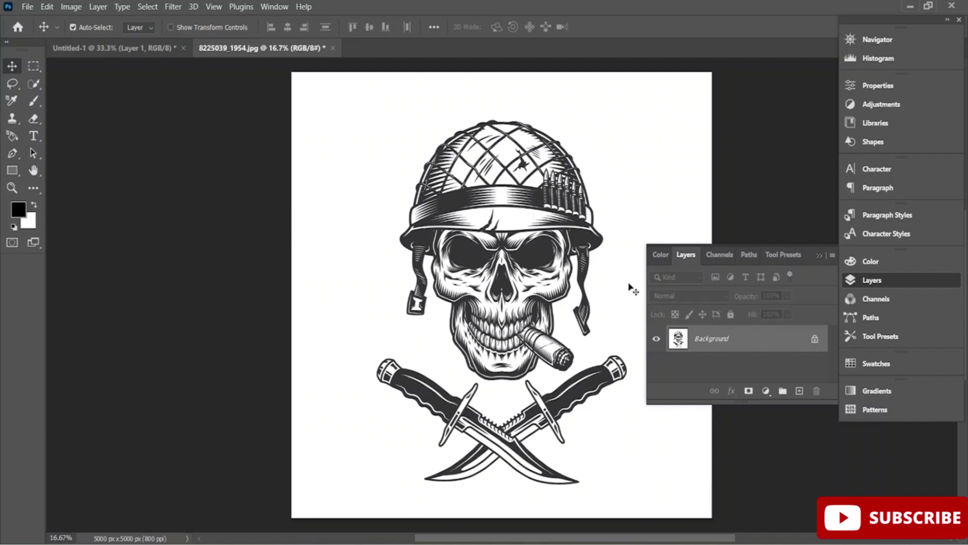
# - Convert the skull image's Background layer to a normal layer
pyautogui.click(486, 245)
pyautogui.click(517, 250)
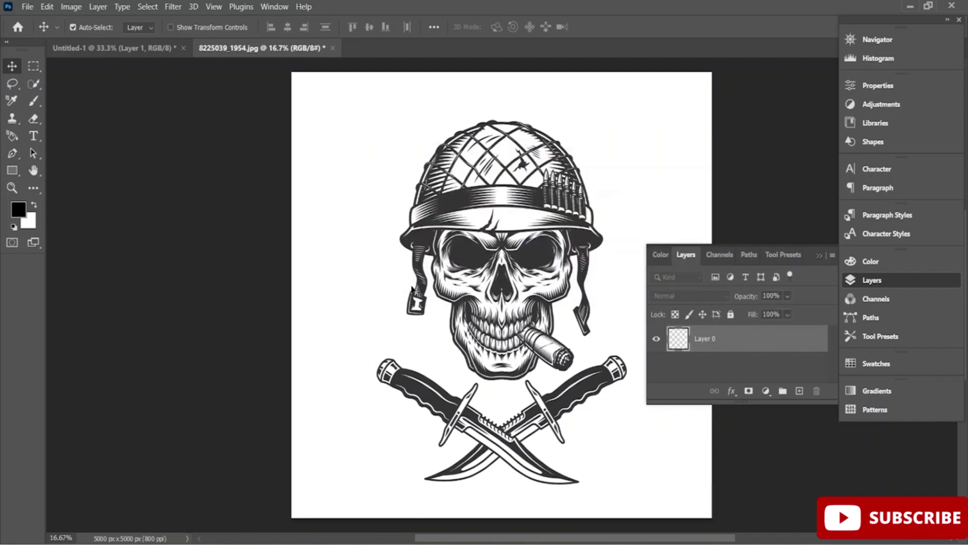
pyautogui.moveTo(515, 262)
pyautogui.mouseDown()
pyautogui.moveTo(490, 261)
pyautogui.moveTo(538, 288)
pyautogui.moveTo(529, 297)
pyautogui.moveTo(521, 282)
pyautogui.mouseUp()
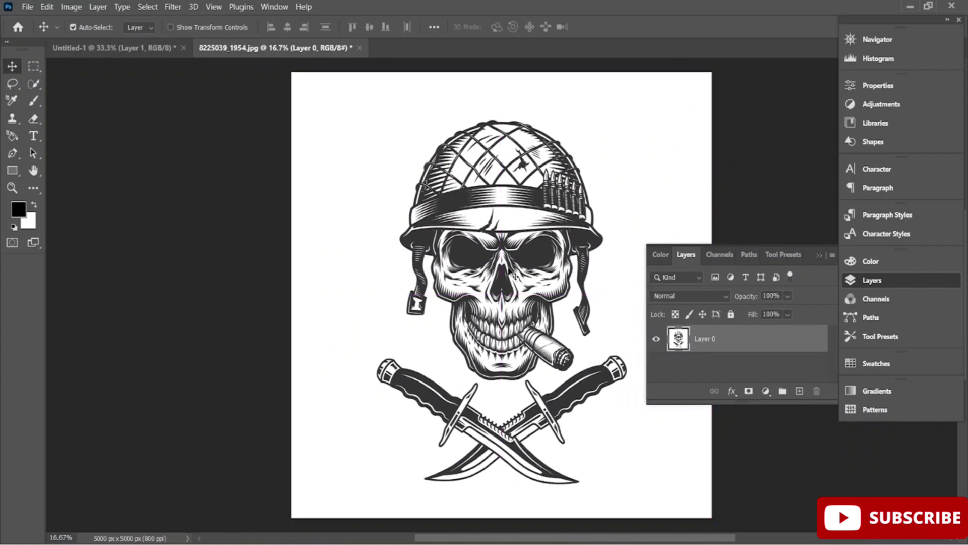
# - Select the skull with its helmet and cigar using the Quick Selection tool at a brush size of 124 px
pyautogui.click(33, 87)
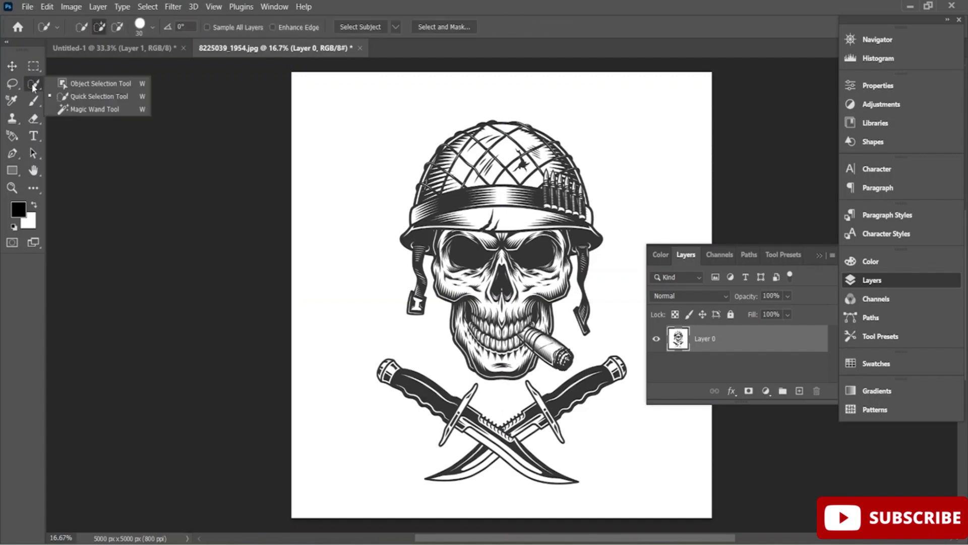
pyautogui.click(111, 98)
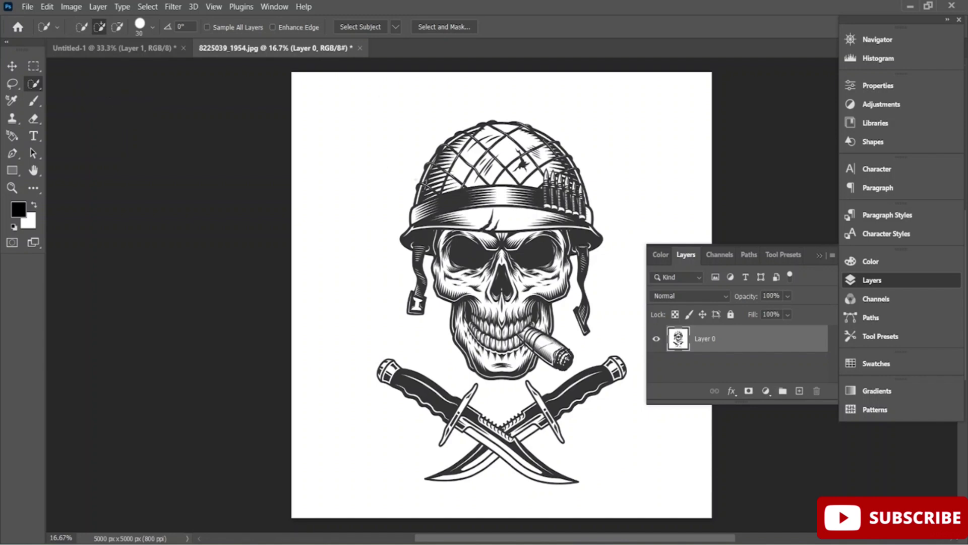
pyautogui.click(153, 28)
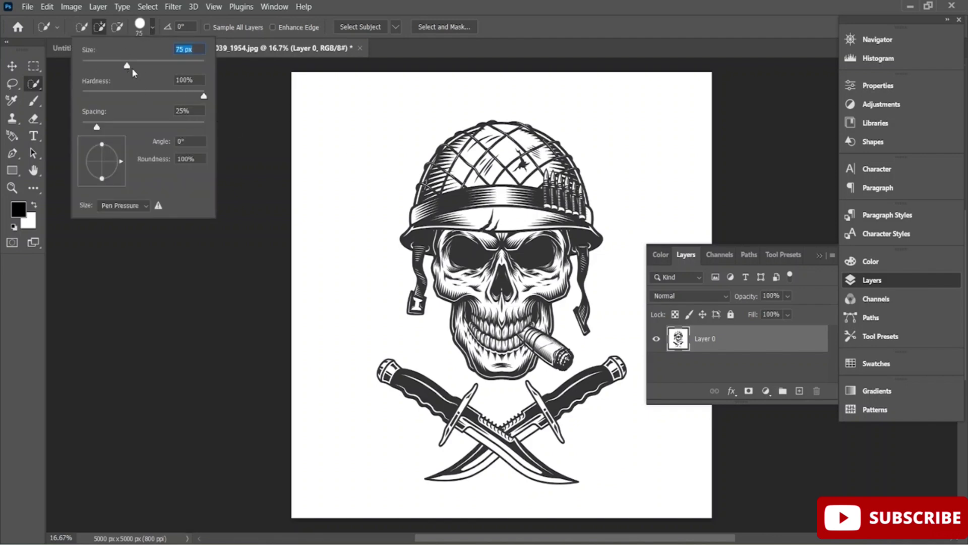
pyautogui.moveTo(132, 68); pyautogui.dragTo(150, 69)
pyautogui.click(468, 151)
pyautogui.moveTo(468, 150)
pyautogui.mouseDown()
pyautogui.moveTo(429, 220)
pyautogui.moveTo(430, 234)
pyautogui.moveTo(468, 253)
pyautogui.moveTo(499, 304)
pyautogui.moveTo(500, 327)
pyautogui.moveTo(468, 346)
pyautogui.mouseUp()
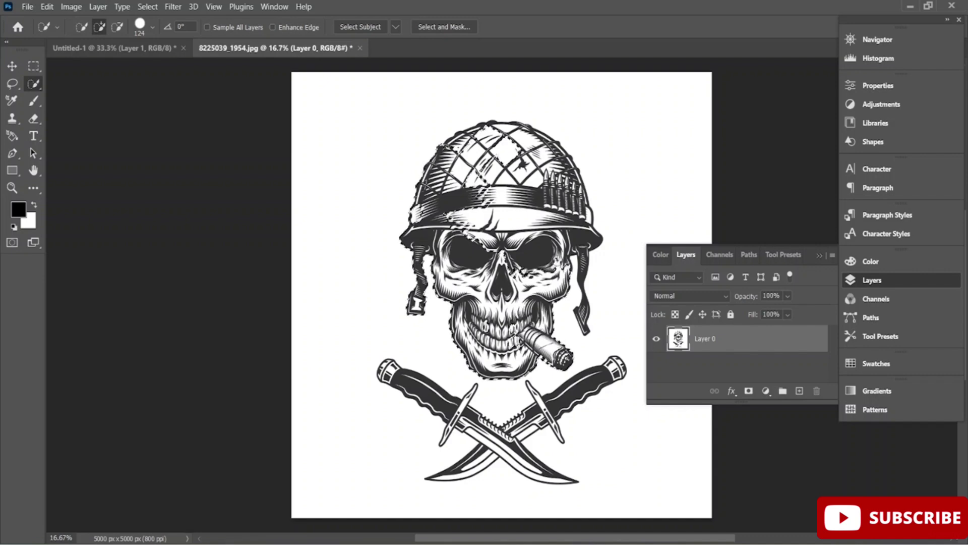
pyautogui.moveTo(544, 299)
pyautogui.mouseDown()
pyautogui.moveTo(570, 200)
pyautogui.moveTo(475, 137)
pyautogui.mouseUp()
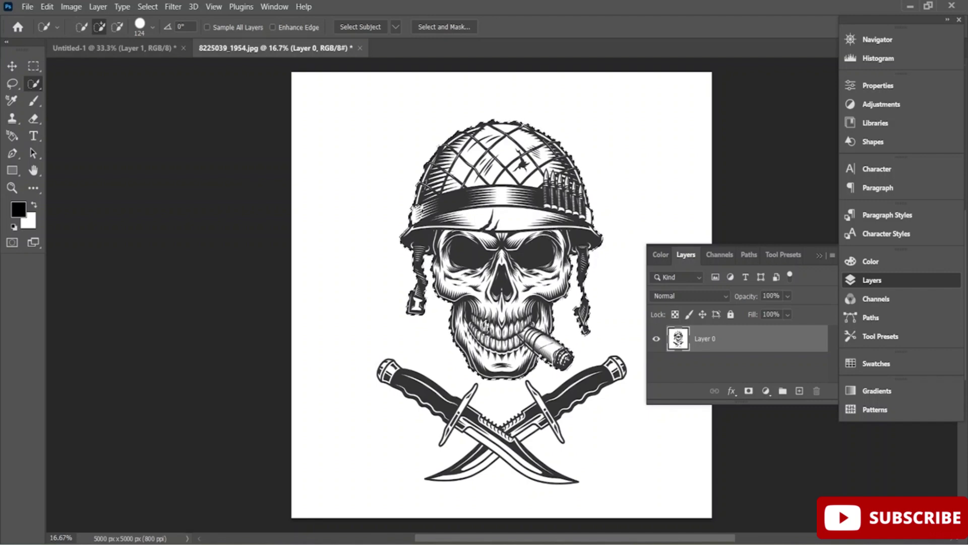
# - Add both crossed knives to the skull selection and hide the white background with a layer mask
pyautogui.moveTo(392, 373)
pyautogui.mouseDown()
pyautogui.moveTo(429, 411)
pyautogui.moveTo(575, 479)
pyautogui.moveTo(505, 438)
pyautogui.moveTo(611, 375)
pyautogui.mouseUp()
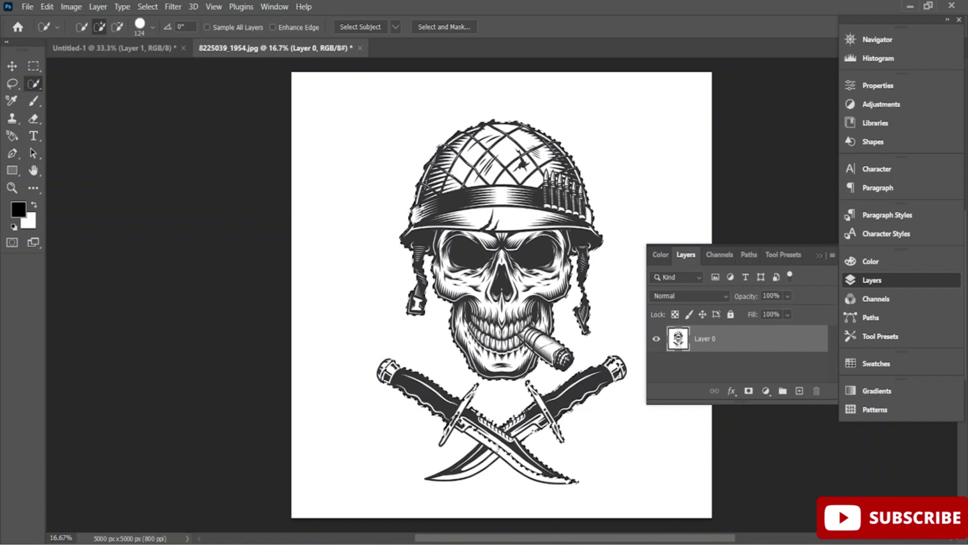
pyautogui.moveTo(494, 448)
pyautogui.mouseDown()
pyautogui.moveTo(456, 466)
pyautogui.moveTo(502, 440)
pyautogui.moveTo(445, 441)
pyautogui.mouseUp()
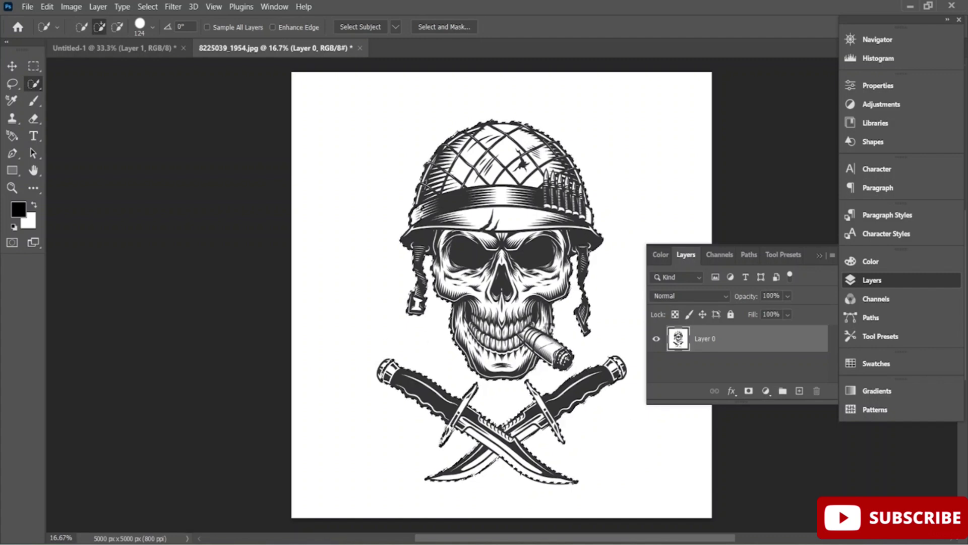
pyautogui.click(748, 393)
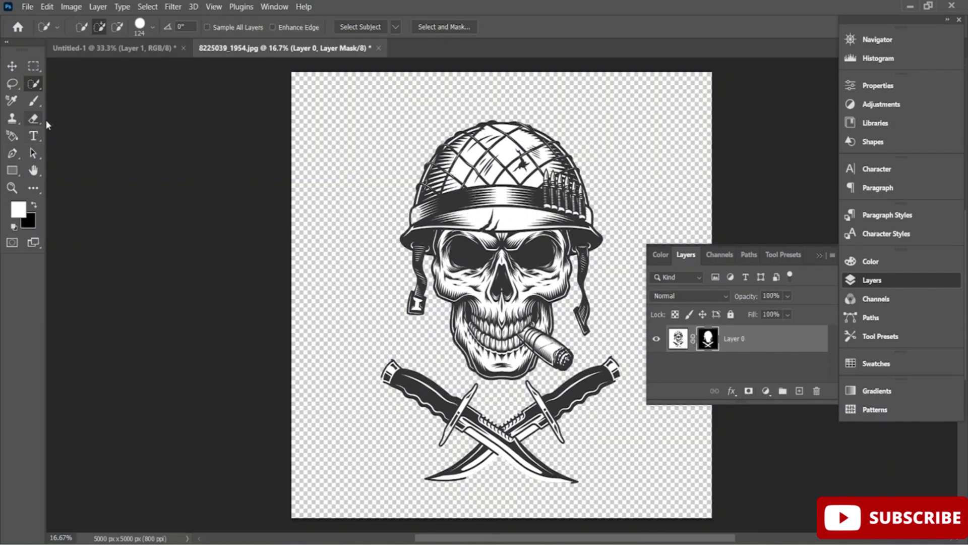
# - Move the masked skull and knives artwork into the Untitled-1 document, over the flag
pyautogui.click(14, 67)
pyautogui.moveTo(449, 241); pyautogui.dragTo(186, 61)
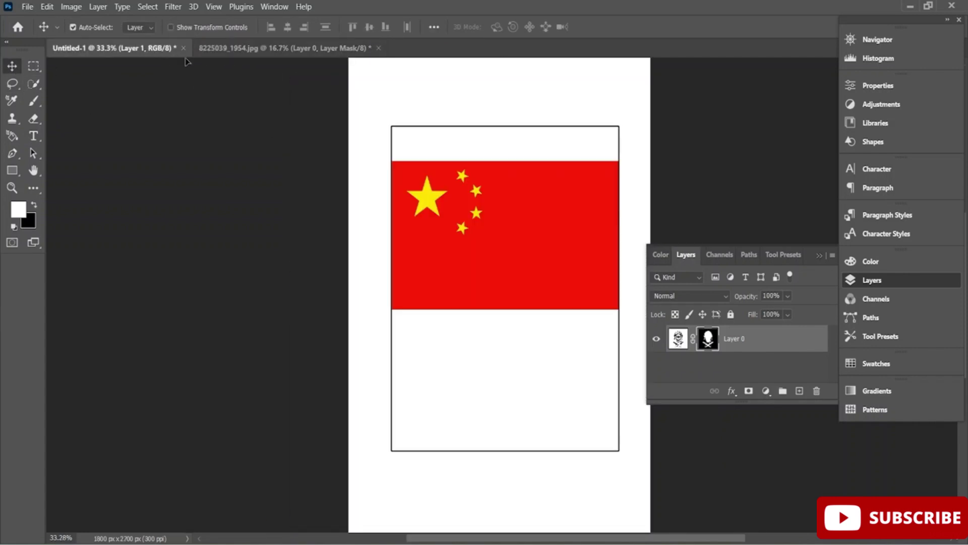
pyautogui.moveTo(517, 303)
pyautogui.mouseDown()
pyautogui.moveTo(503, 307)
pyautogui.moveTo(512, 311)
pyautogui.mouseUp()
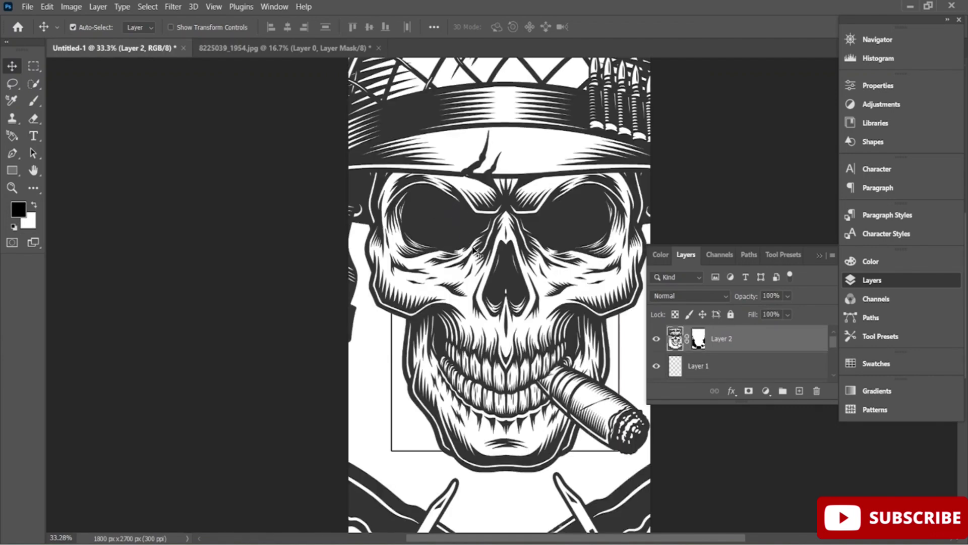
# - Scale the skull artwork down to 19% and position it over the flag's lower edge
pyautogui.scroll(-2, 489, 256)
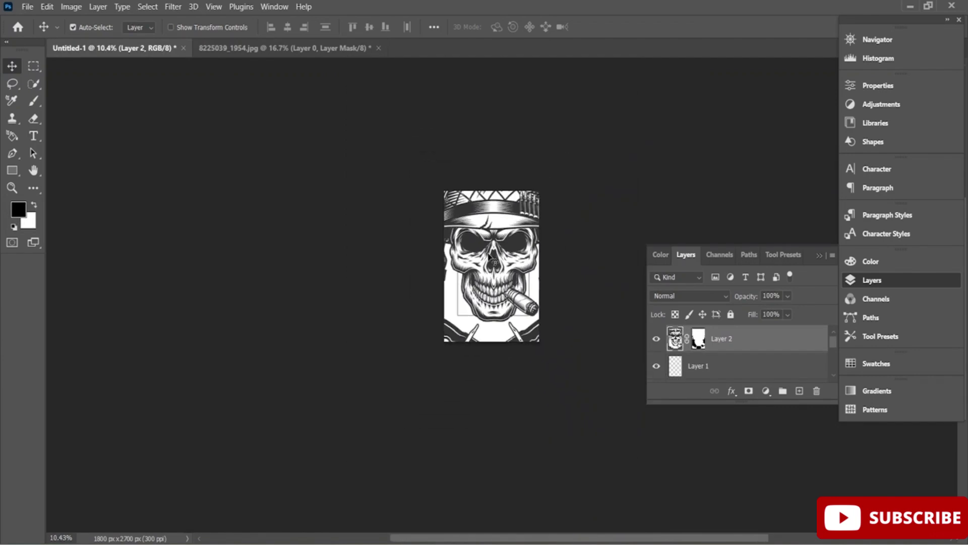
pyautogui.hotkey('ctrl', 't')
pyautogui.moveTo(363, 132); pyautogui.dragTo(515, 291)
pyautogui.moveTo(549, 349); pyautogui.dragTo(479, 283)
pyautogui.moveTo(446, 222); pyautogui.dragTo(487, 260)
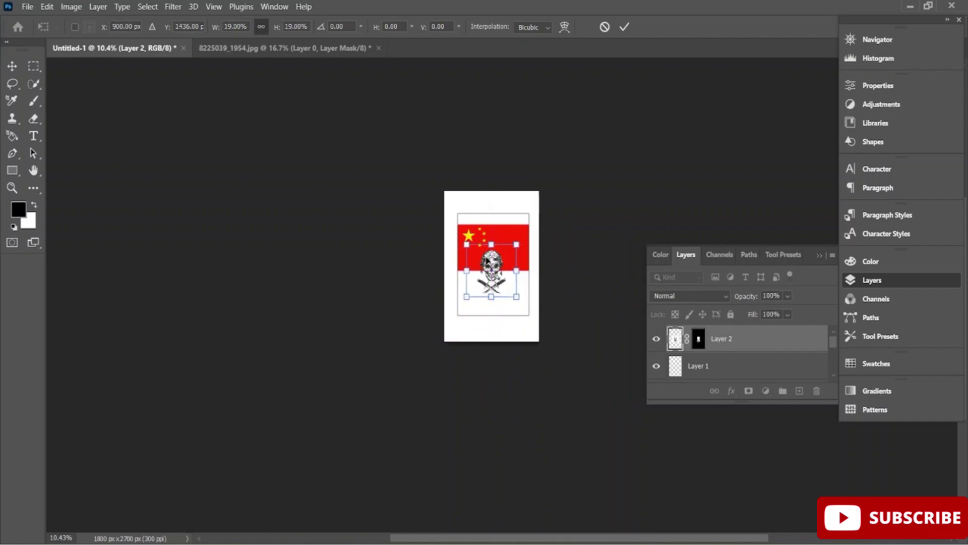
pyautogui.scroll(4, 487, 260)
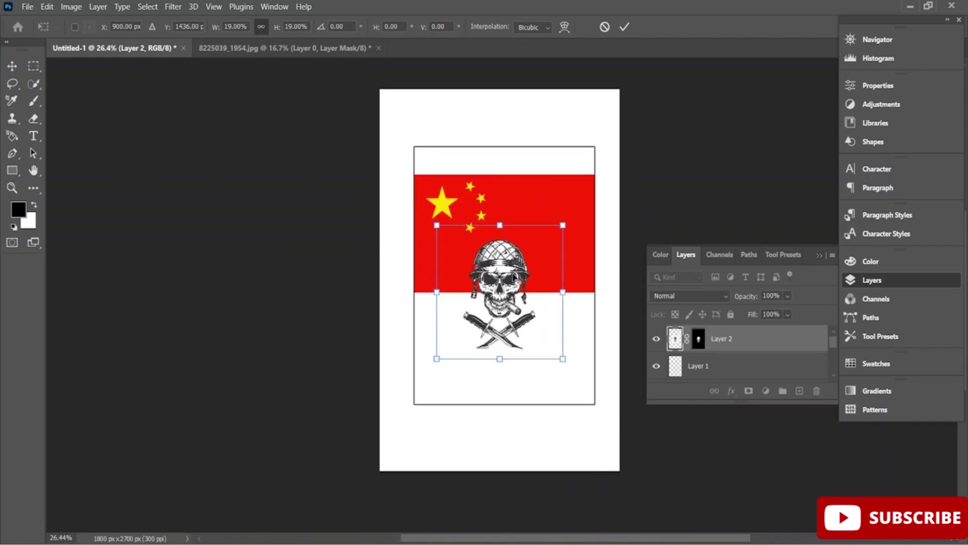
pyautogui.scroll(5, 513, 277)
pyautogui.scroll(-4, 513, 277)
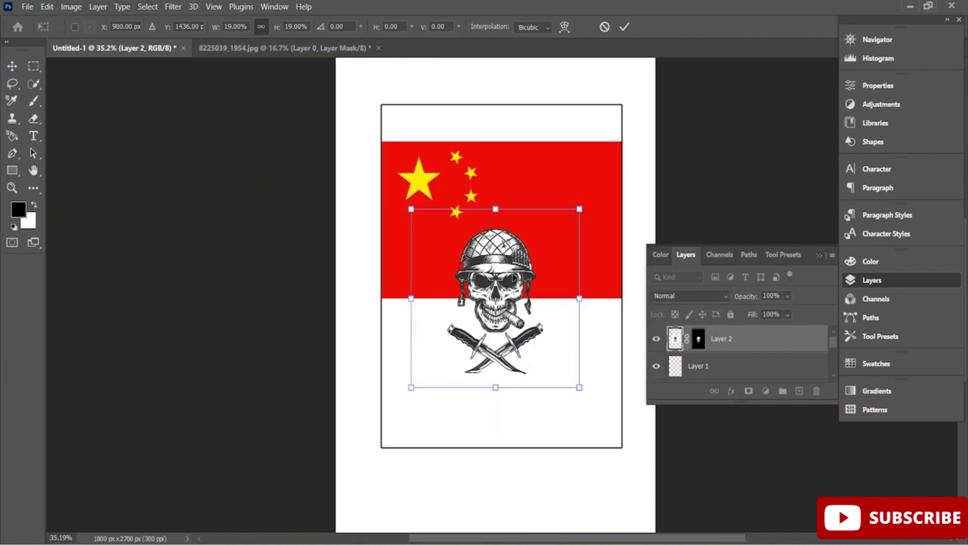
pyautogui.scroll(1, 514, 276)
pyautogui.scroll(2, 514, 276)
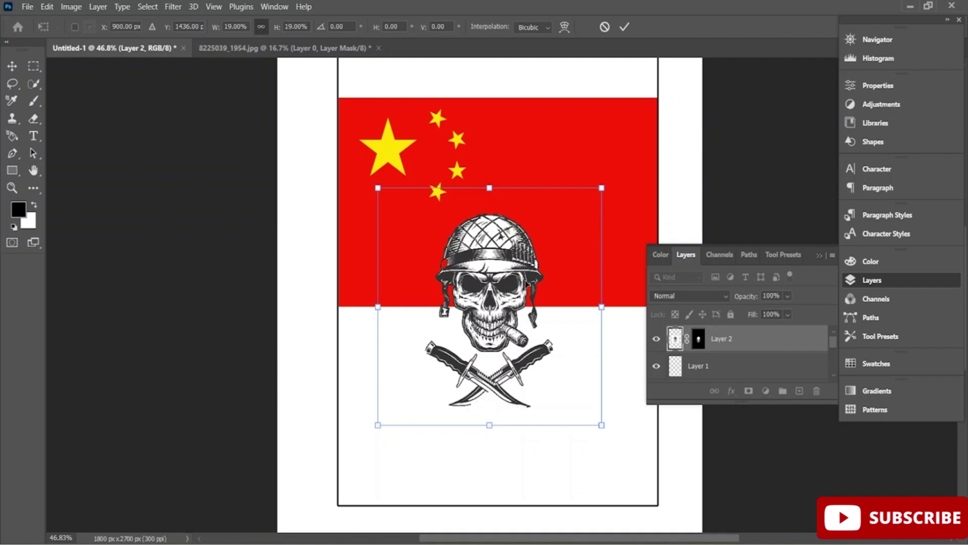
pyautogui.moveTo(502, 283); pyautogui.dragTo(508, 277)
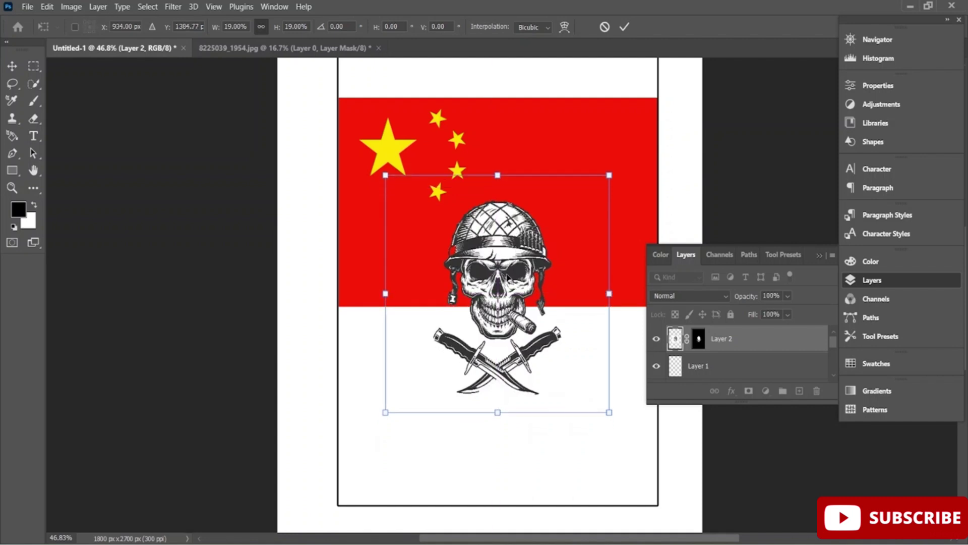
pyautogui.scroll(-2, 507, 277)
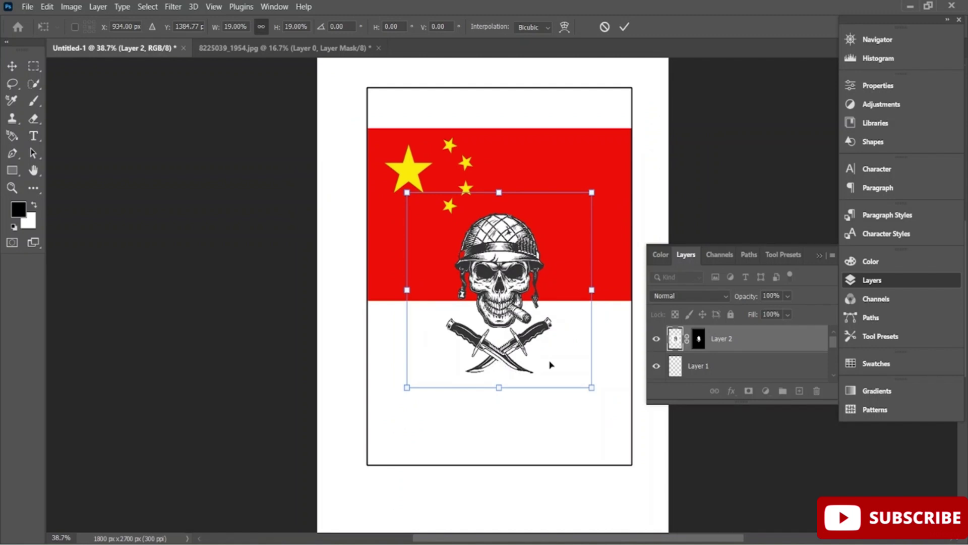
# - Enlarge the skull artwork to 24.79%, raise it so the skull sits on the red flag, and apply the transform
pyautogui.moveTo(603, 389); pyautogui.dragTo(636, 424)
pyautogui.moveTo(516, 193); pyautogui.dragTo(516, 222)
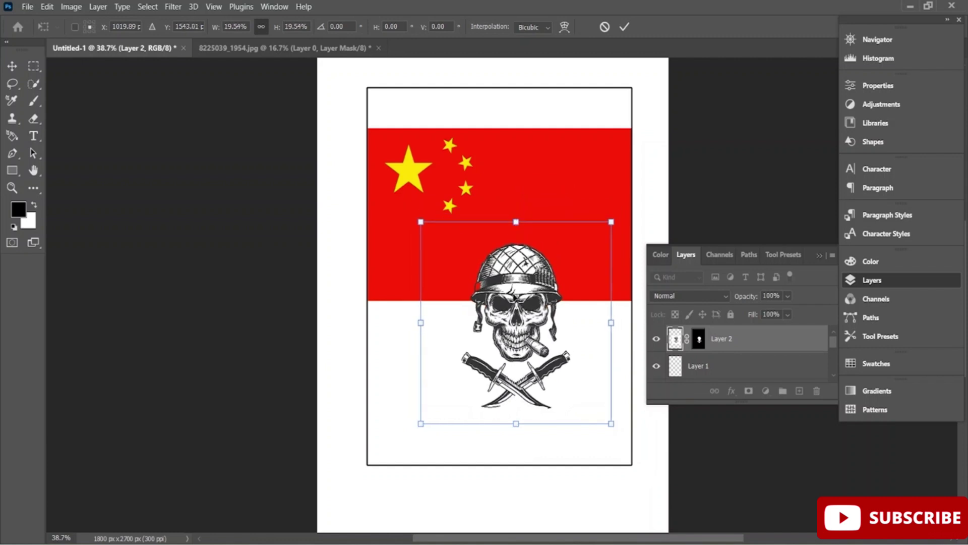
pyautogui.moveTo(512, 313); pyautogui.dragTo(499, 285)
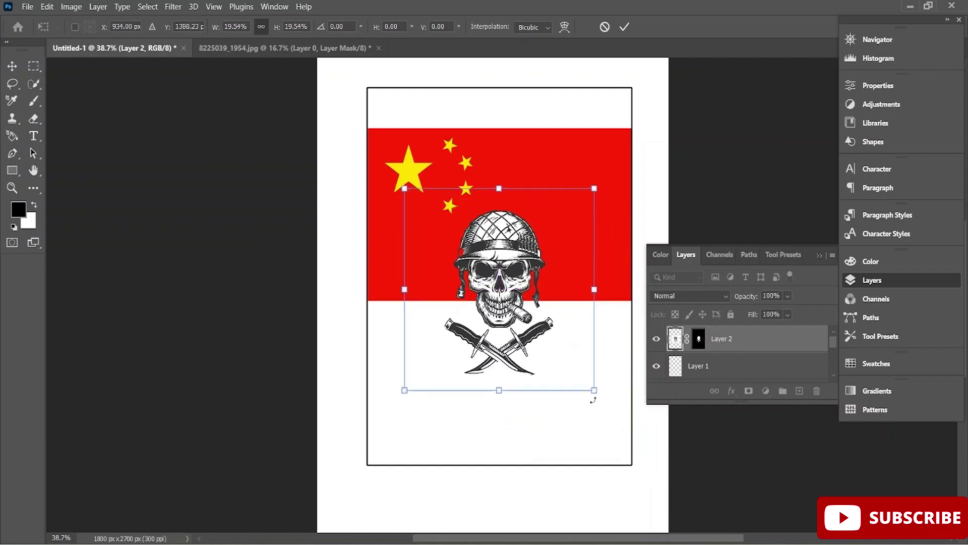
pyautogui.moveTo(593, 400); pyautogui.dragTo(634, 421)
pyautogui.moveTo(580, 376); pyautogui.dragTo(506, 356)
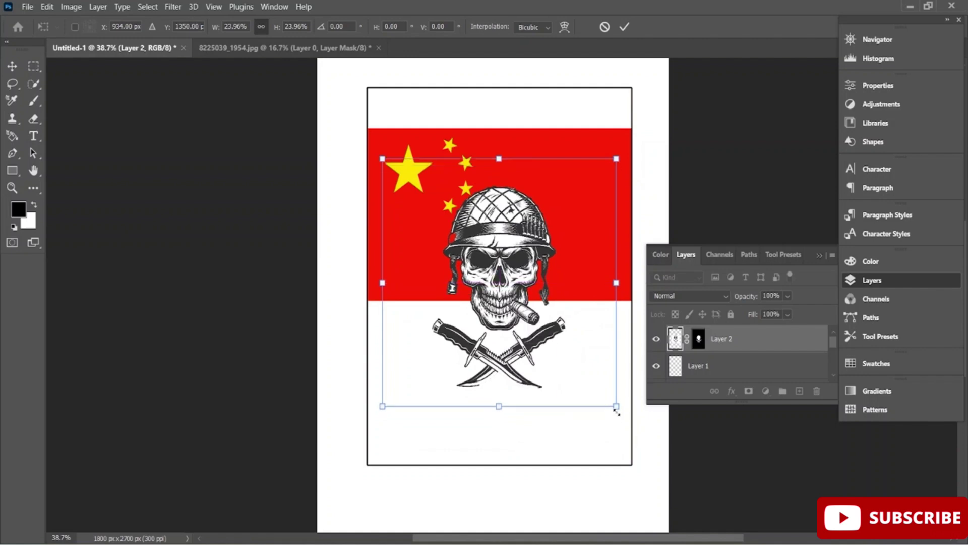
pyautogui.moveTo(616, 405); pyautogui.dragTo(659, 453)
pyautogui.moveTo(498, 370)
pyautogui.mouseDown()
pyautogui.moveTo(492, 352)
pyautogui.moveTo(492, 372)
pyautogui.moveTo(519, 367)
pyautogui.moveTo(547, 341)
pyautogui.moveTo(499, 369)
pyautogui.mouseUp()
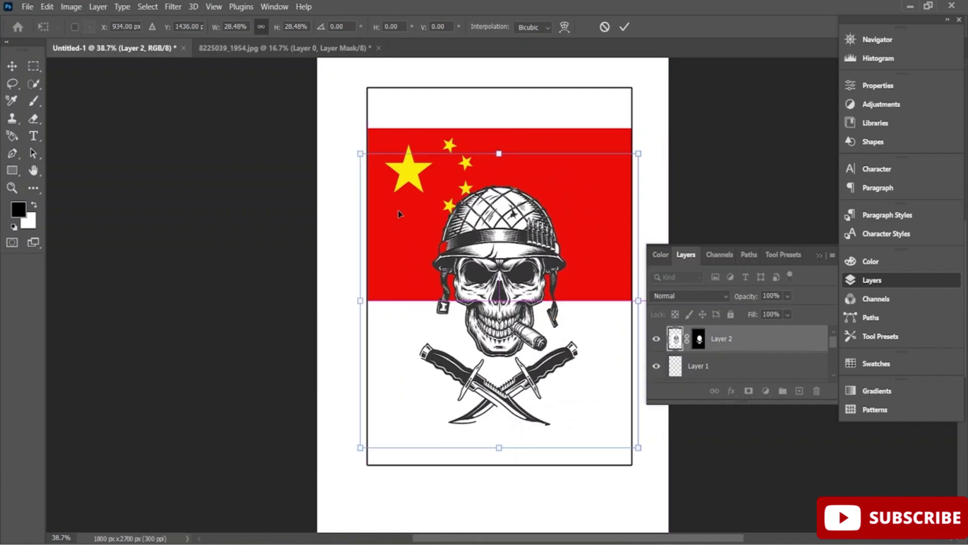
pyautogui.moveTo(361, 154); pyautogui.dragTo(396, 192)
pyautogui.moveTo(525, 358); pyautogui.dragTo(512, 252)
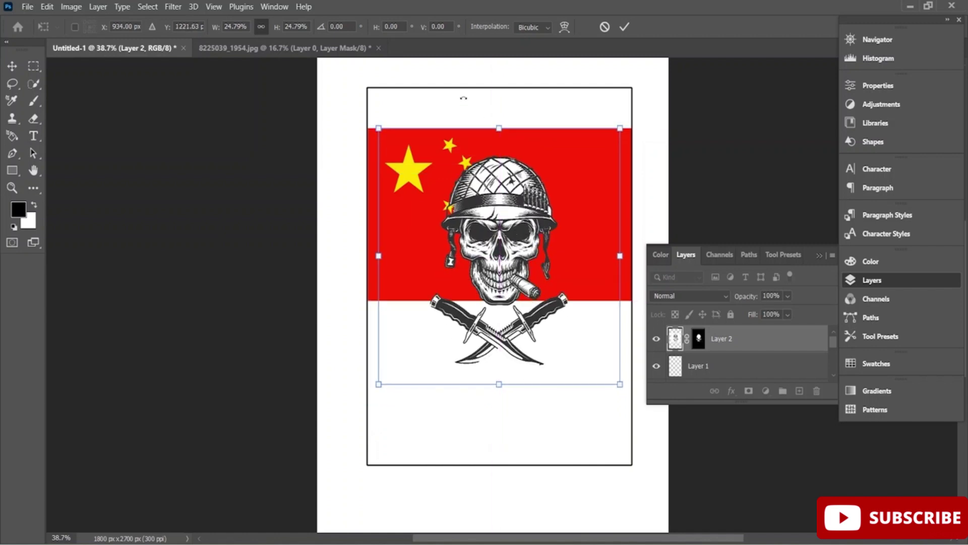
pyautogui.scroll(-3, 719, 368)
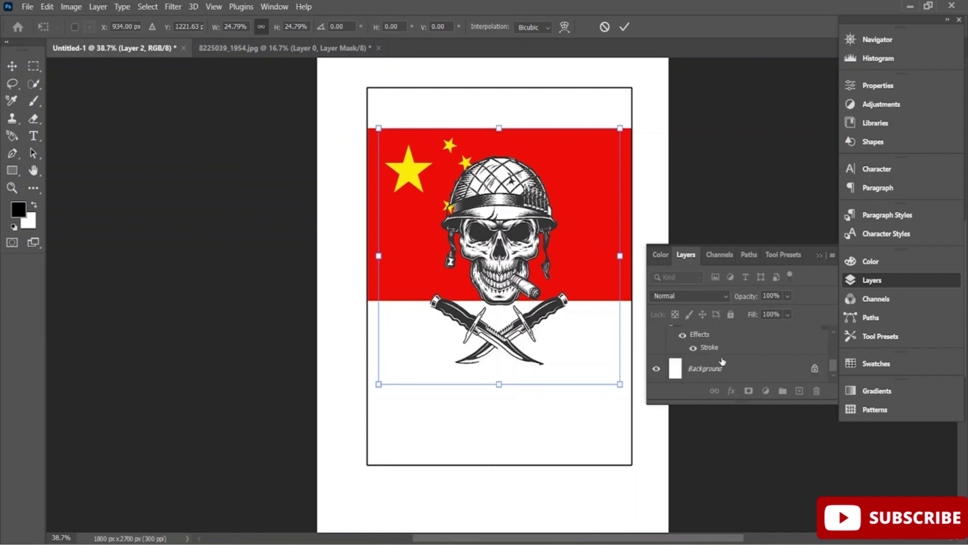
pyautogui.press('Return')
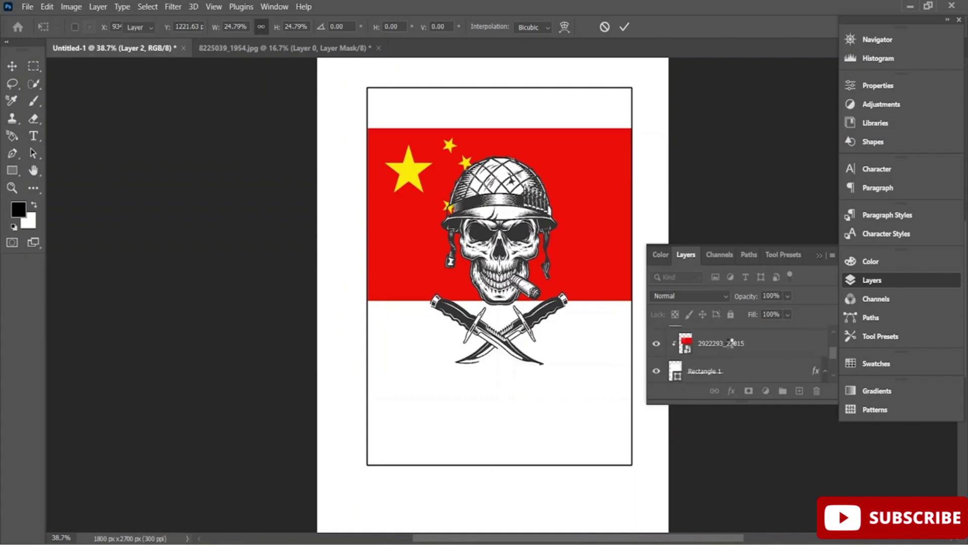
# - Shift the flag down inside the rectangle and move the skull artwork slightly down and to the right
pyautogui.click(620, 259)
pyautogui.moveTo(589, 237); pyautogui.dragTo(548, 270)
pyautogui.moveTo(451, 277); pyautogui.dragTo(464, 266)
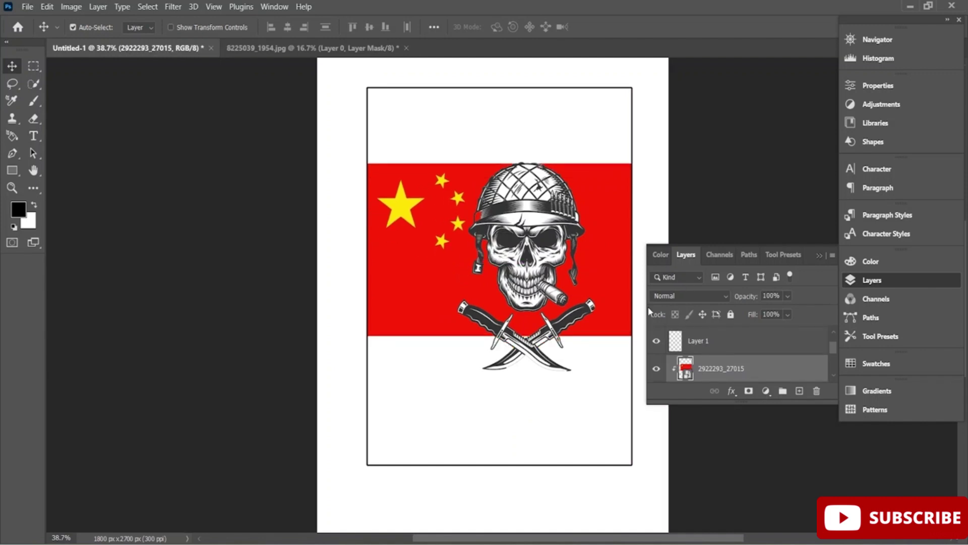
# - Scale the skull artwork to 106.36% and move it to the flag's right side, clear of the stars
pyautogui.click(545, 293)
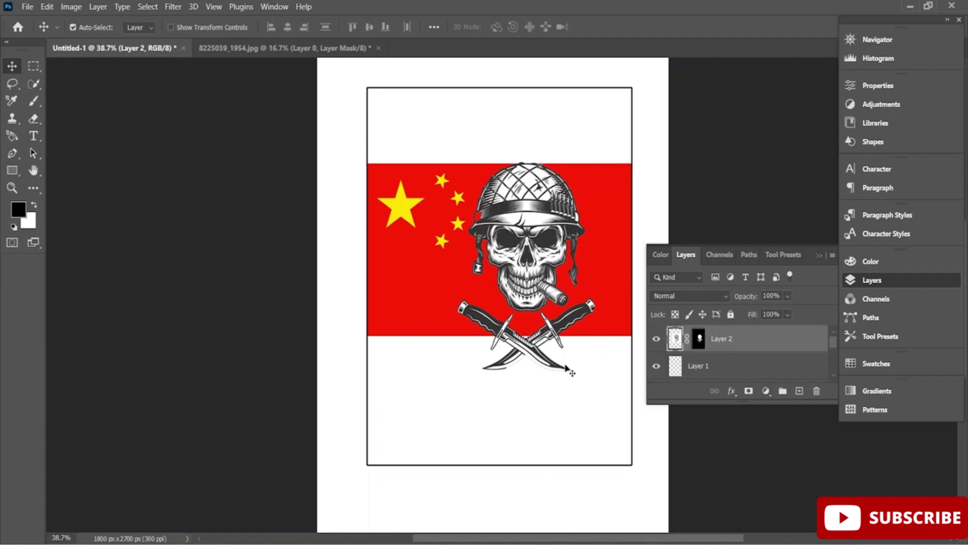
pyautogui.click(553, 314)
pyautogui.click(552, 279)
pyautogui.hotkey('ctrl', 't')
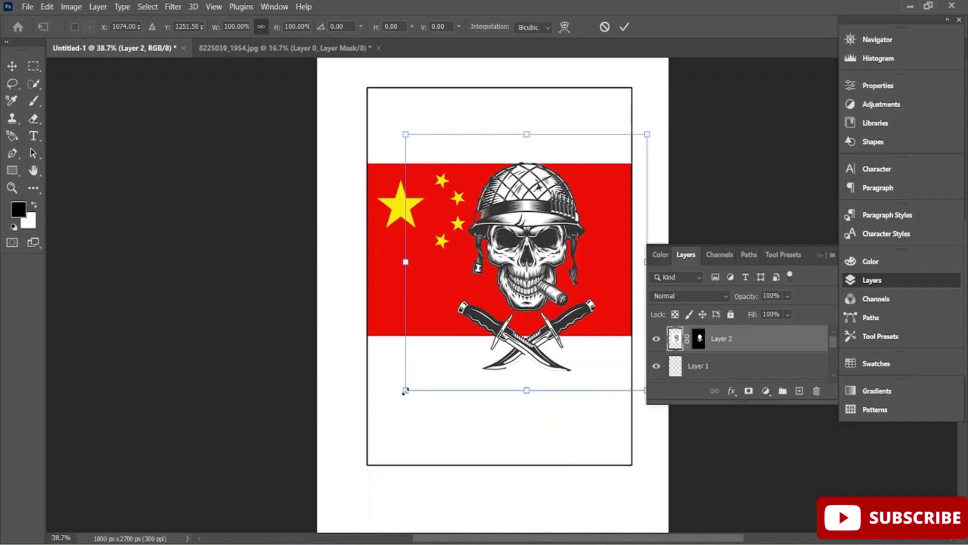
pyautogui.moveTo(404, 392); pyautogui.dragTo(392, 405)
pyautogui.moveTo(523, 334); pyautogui.dragTo(549, 327)
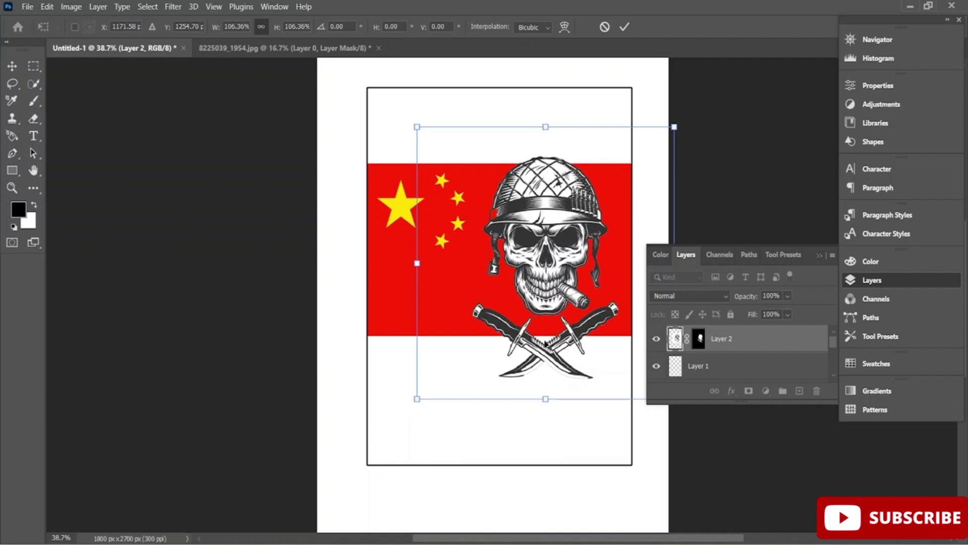
pyautogui.click(624, 29)
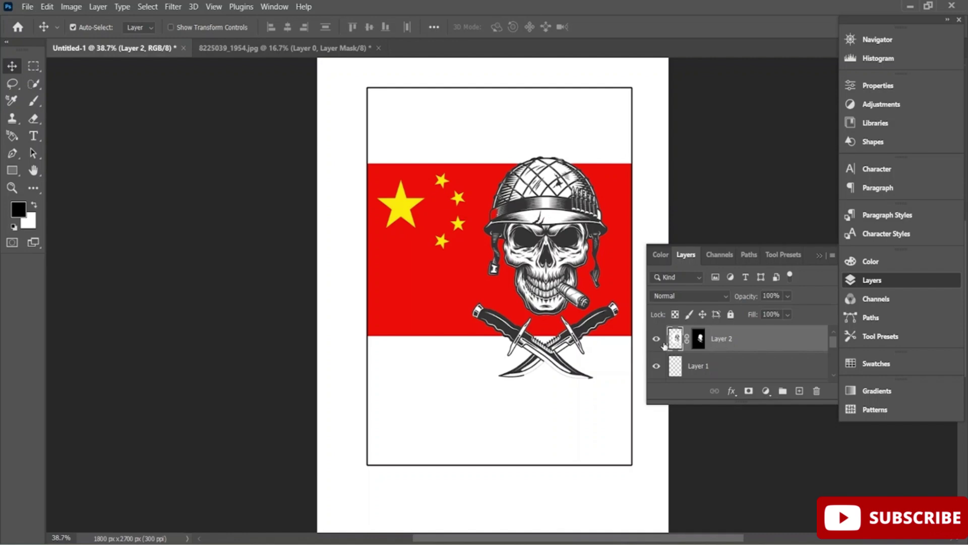
# - Add a new layer and write the text "A Vietnam Soldier" just below the flag
pyautogui.click(799, 391)
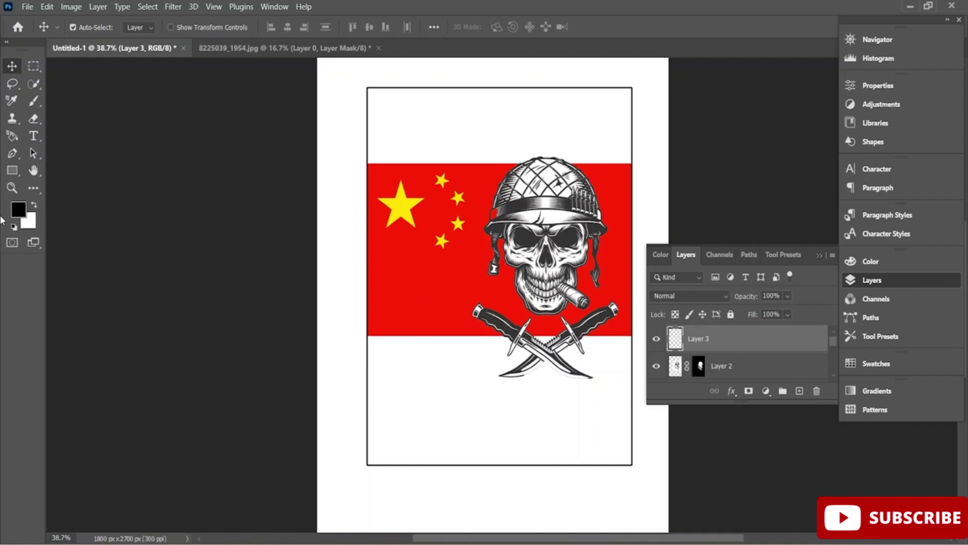
pyautogui.click(33, 136)
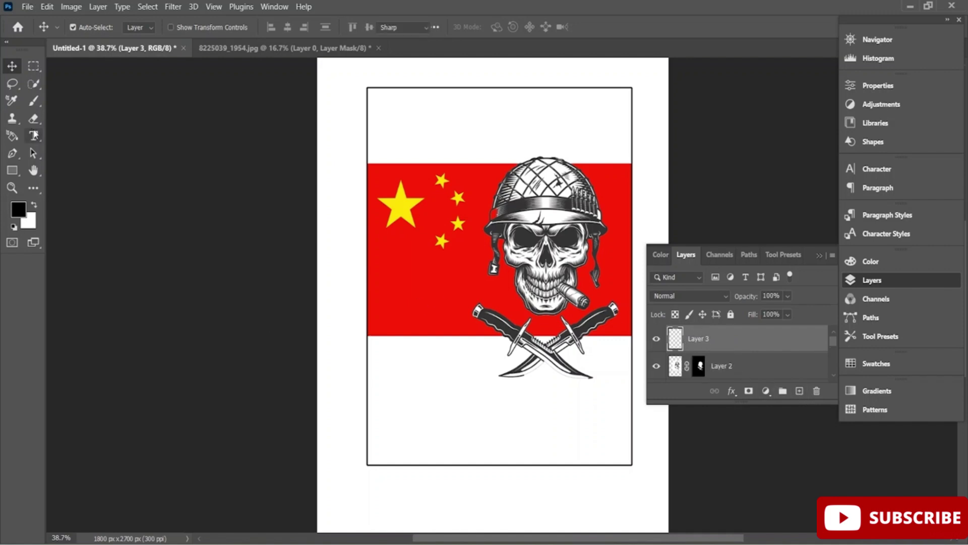
pyautogui.click(389, 372)
pyautogui.press('BackSpace')
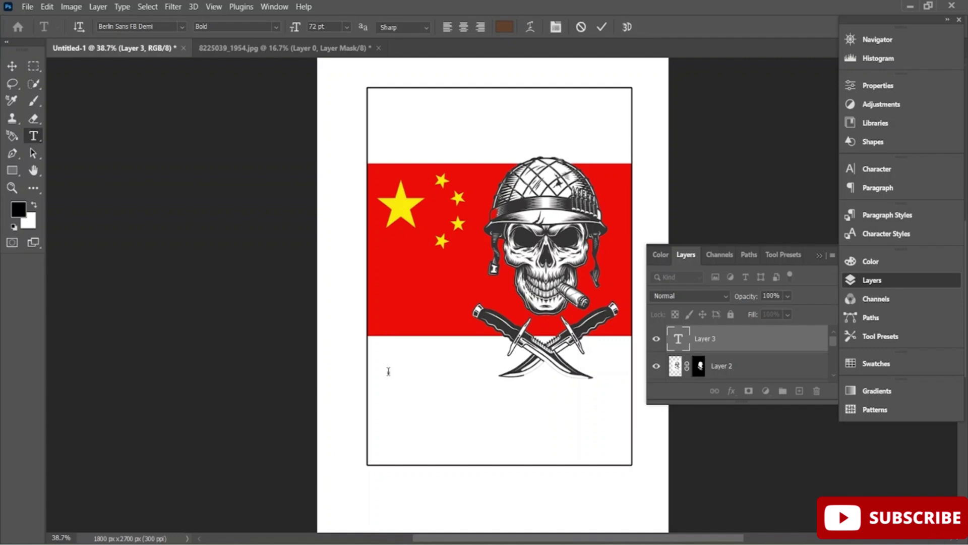
pyautogui.write('A V')
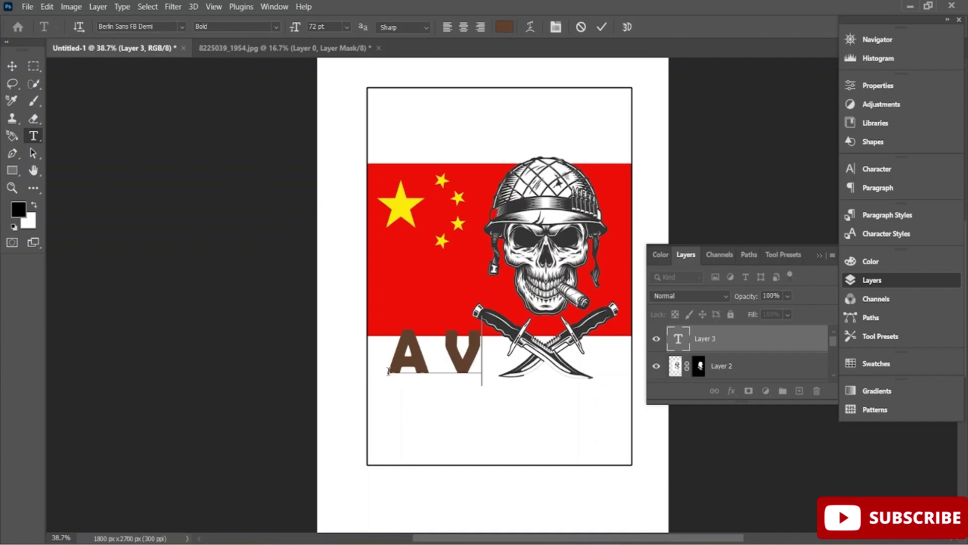
pyautogui.write('ietnam')
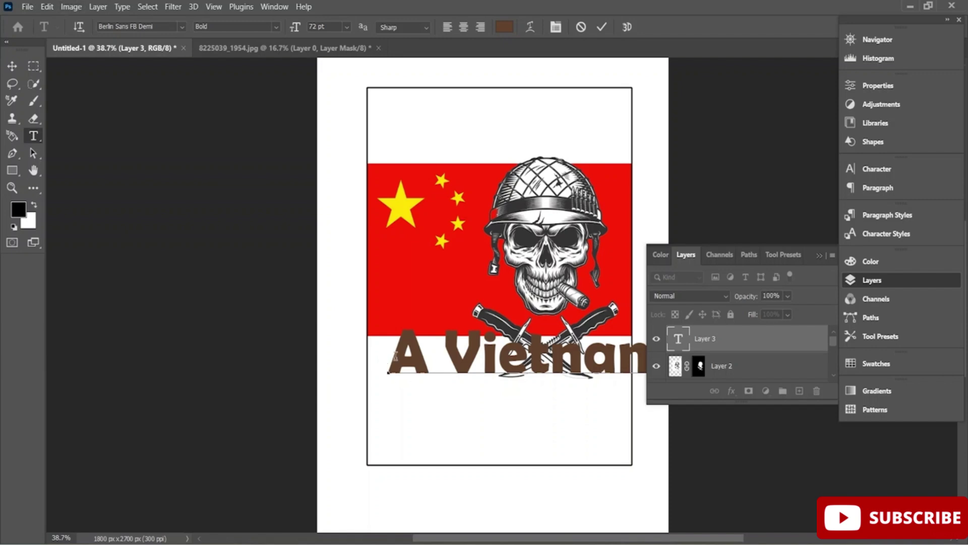
# - Set the font size of the whole "A Vietnam Soldier" text to 36 pt
pyautogui.moveTo(396, 357); pyautogui.dragTo(813, 354)
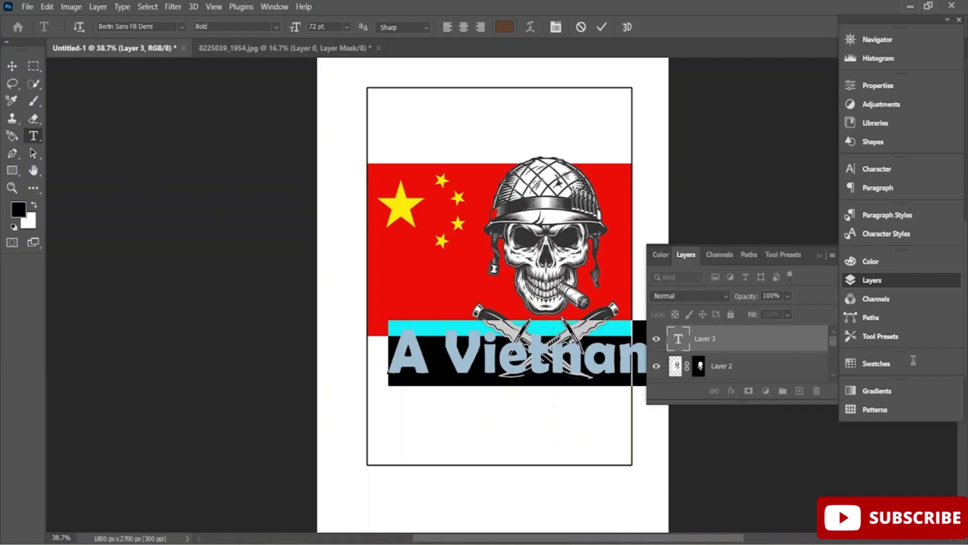
pyautogui.moveTo(914, 360)
pyautogui.mouseDown()
pyautogui.moveTo(940, 363)
pyautogui.moveTo(898, 360)
pyautogui.mouseUp()
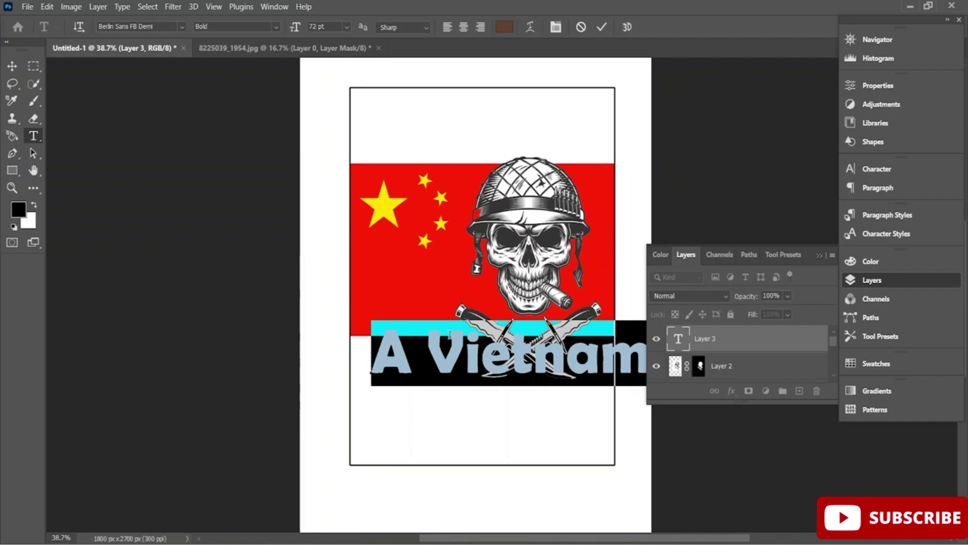
pyautogui.click(347, 28)
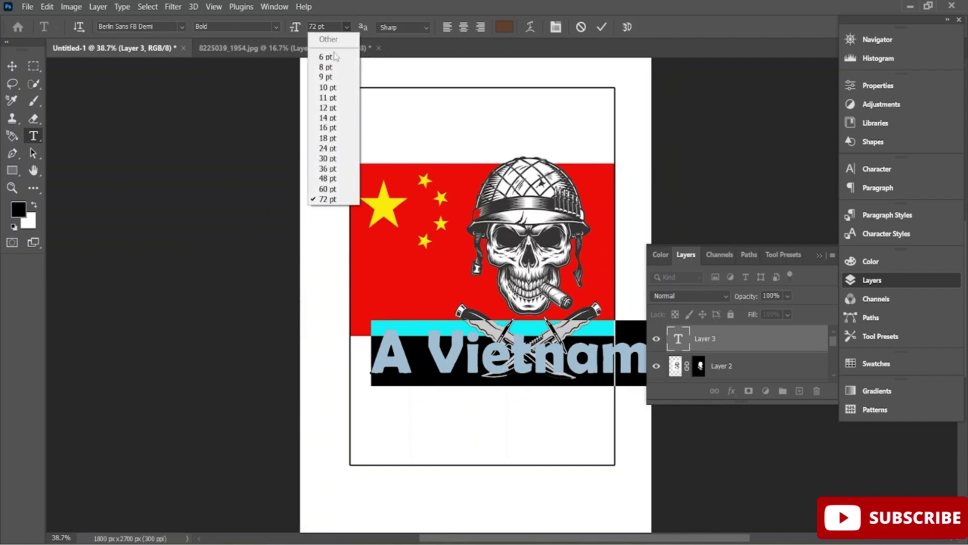
pyautogui.click(333, 159)
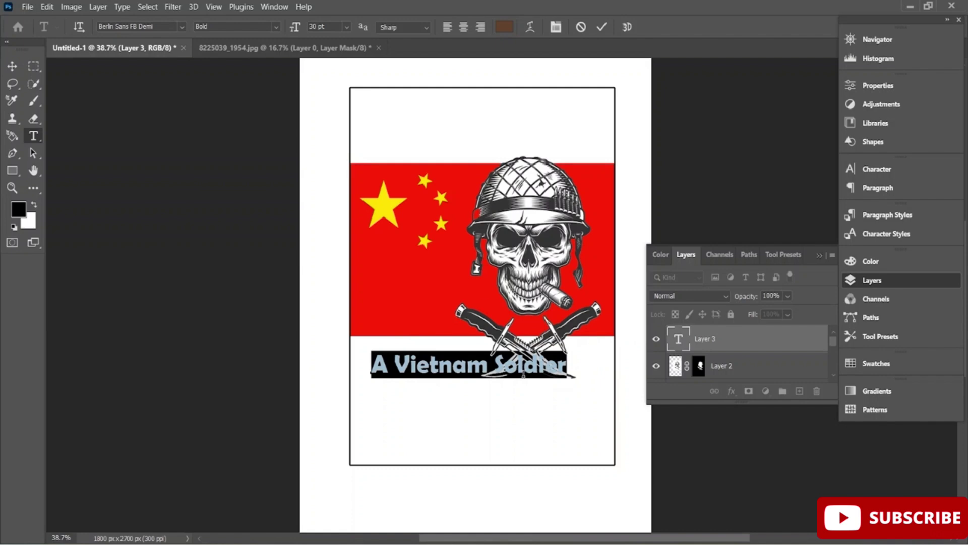
pyautogui.click(348, 26)
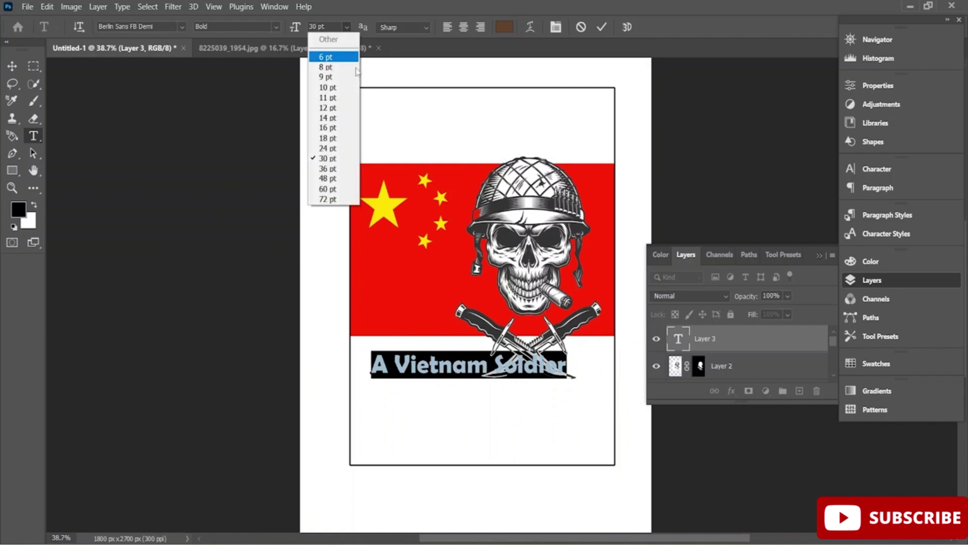
pyautogui.click(344, 169)
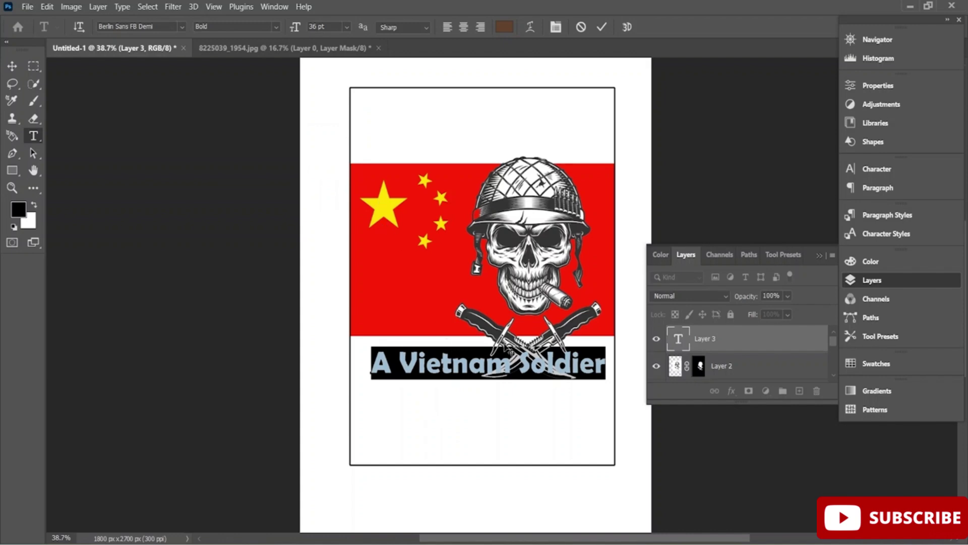
# - Move the "A Vietnam Soldier" title from below the flag to just above it, centred across the outlined rectangle
pyautogui.click(486, 363)
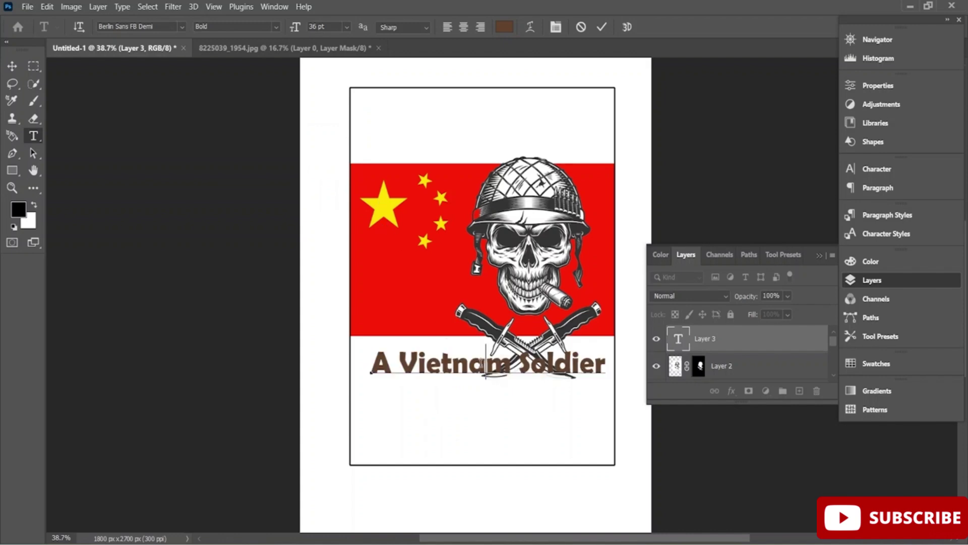
pyautogui.click(12, 66)
pyautogui.moveTo(479, 380); pyautogui.dragTo(501, 144)
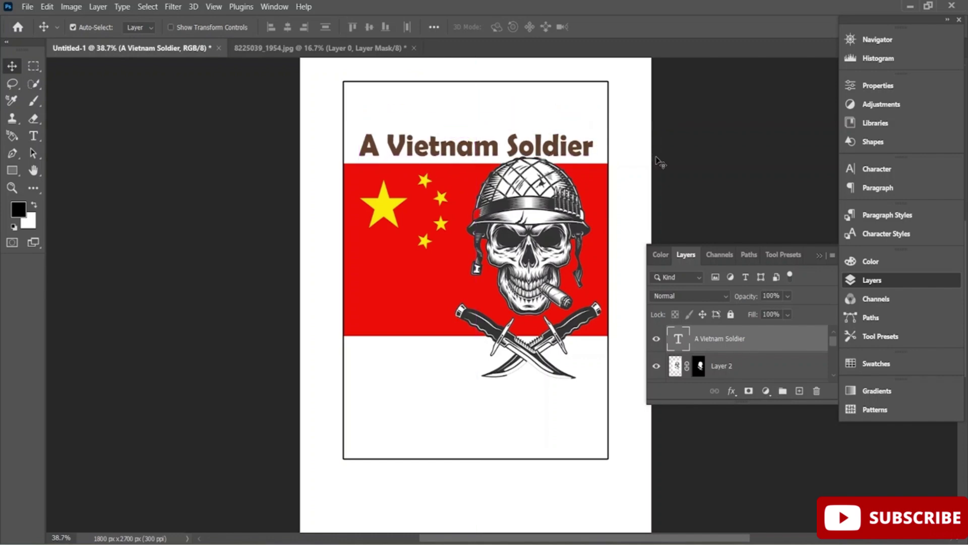
pyautogui.moveTo(564, 151)
pyautogui.mouseDown()
pyautogui.moveTo(546, 150)
pyautogui.moveTo(564, 151)
pyautogui.mouseUp()
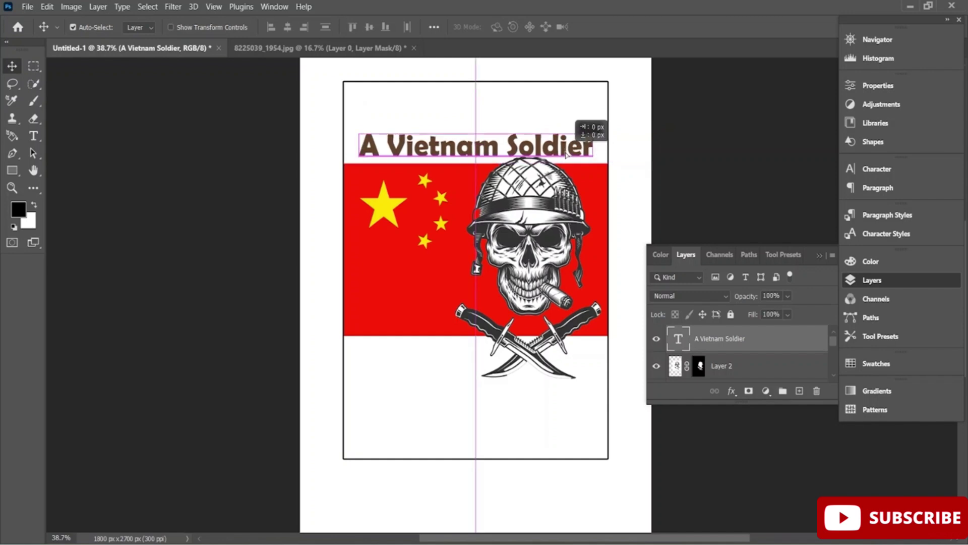
pyautogui.doubleClick(452, 147)
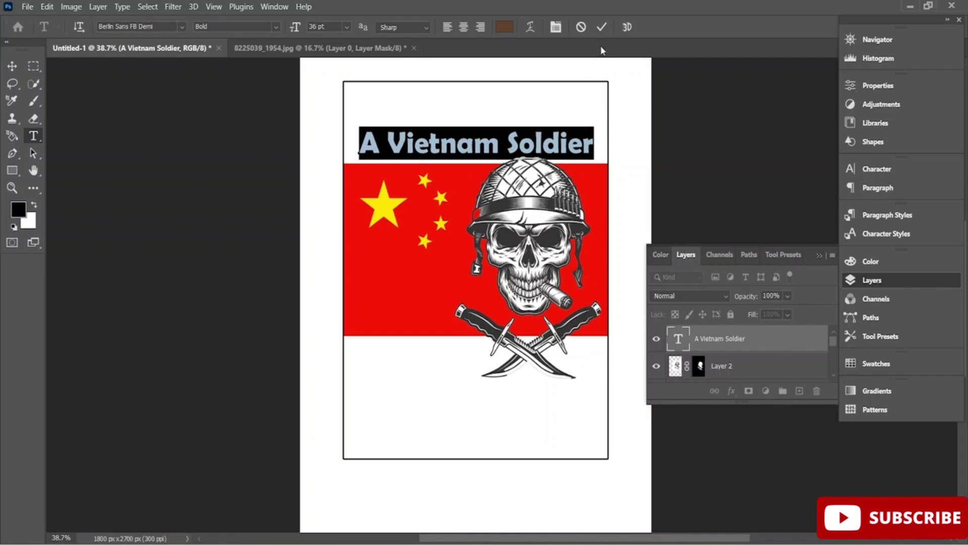
pyautogui.click(601, 27)
pyautogui.press('v')
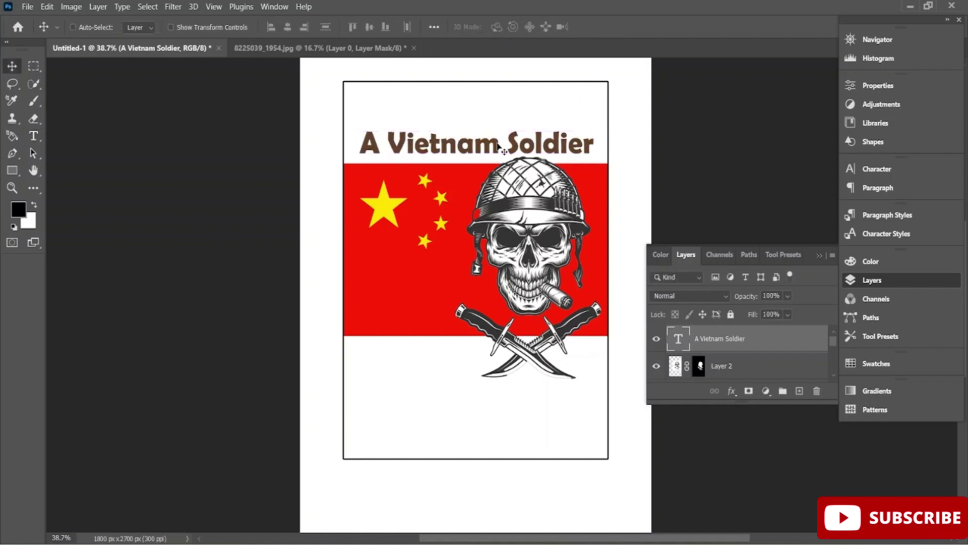
# - Scale the "A Vietnam Soldier" title to 110.28% and centre it horizontally above the flag at X 900 px
pyautogui.hotkey('ctrl', 't')
pyautogui.moveTo(590, 159); pyautogui.dragTo(540, 161)
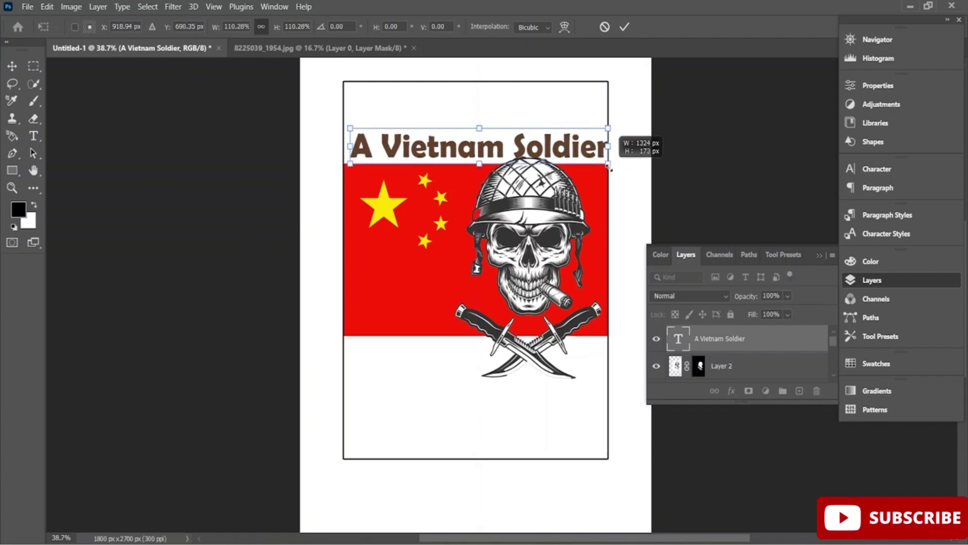
pyautogui.moveTo(601, 163); pyautogui.dragTo(583, 154)
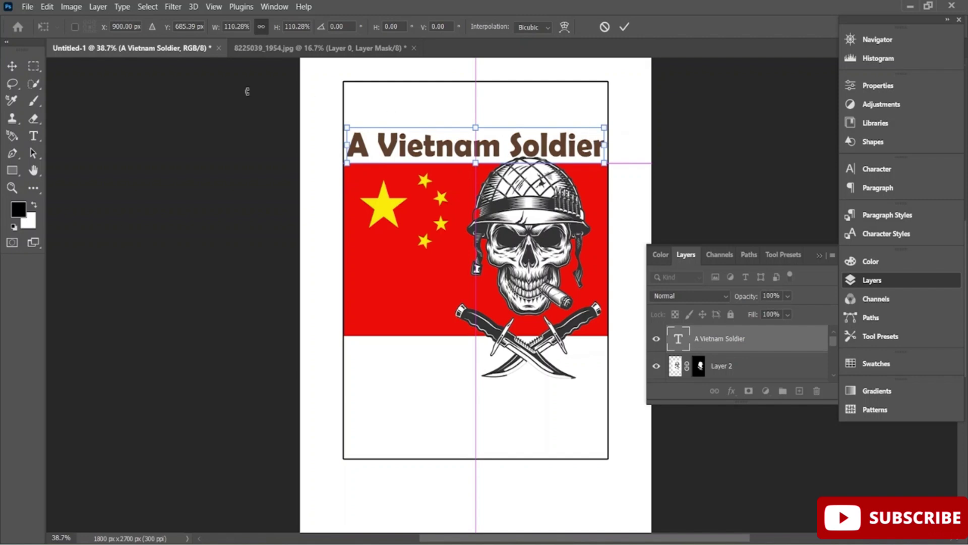
# - Change the font of the whole "A Vietnam Soldier" title to Agency FB
pyautogui.click(33, 136)
pyautogui.doubleClick(363, 141)
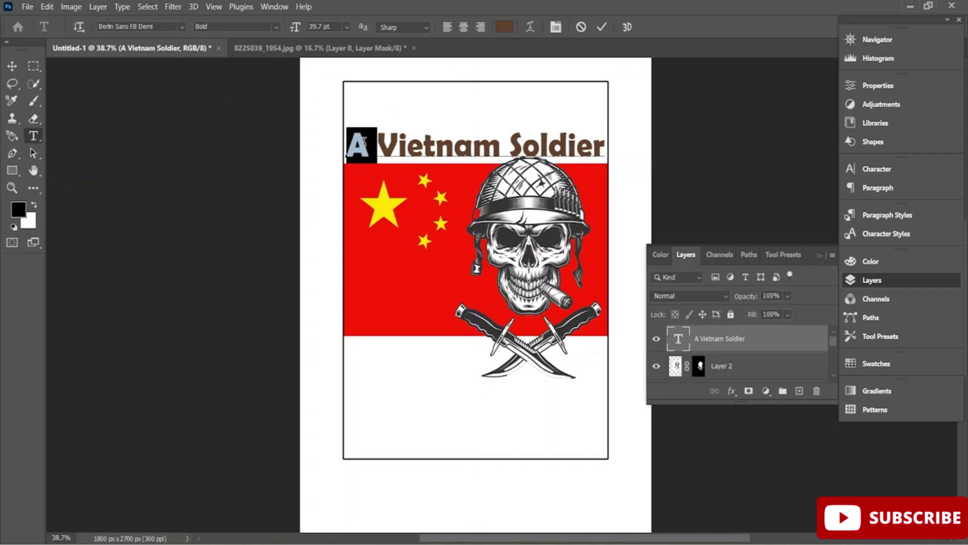
pyautogui.doubleClick(398, 144)
pyautogui.moveTo(362, 138); pyautogui.dragTo(603, 142)
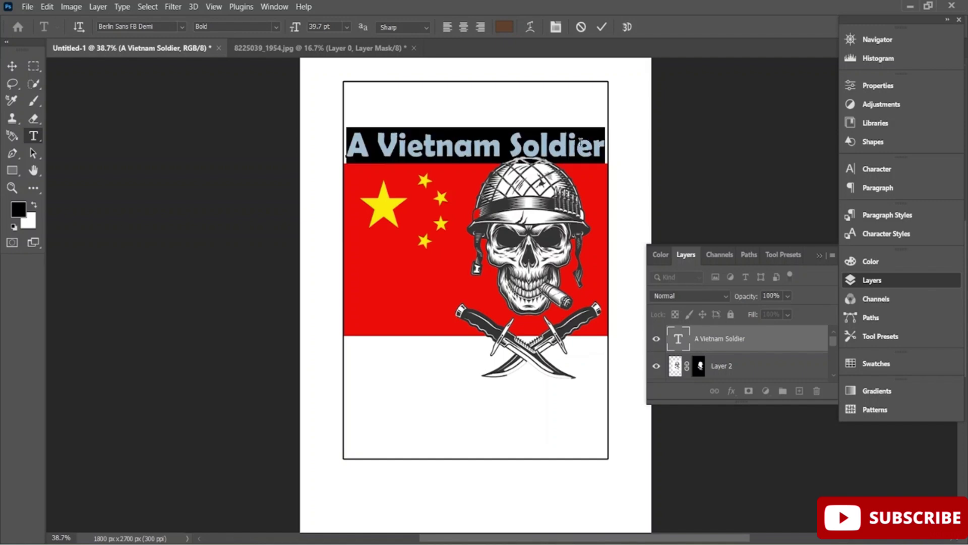
pyautogui.click(181, 28)
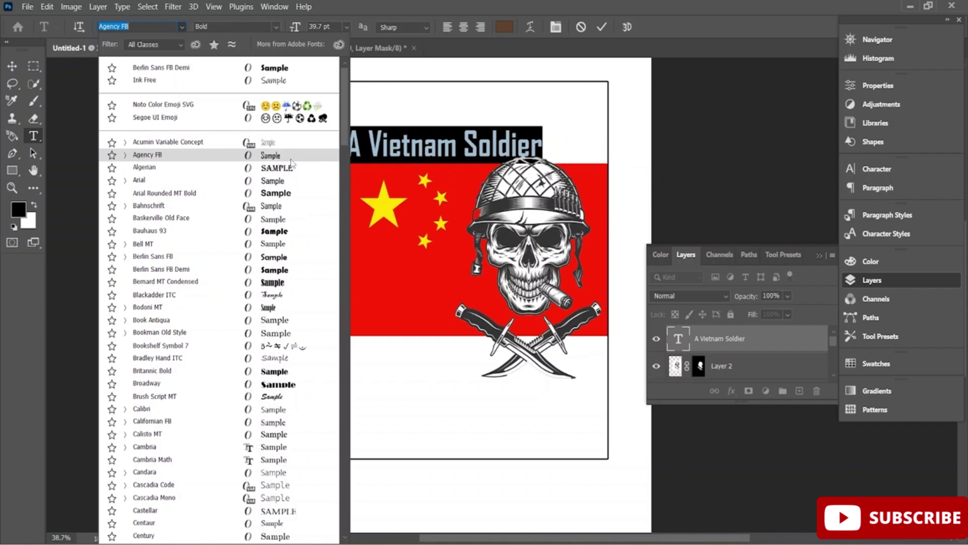
pyautogui.click(291, 160)
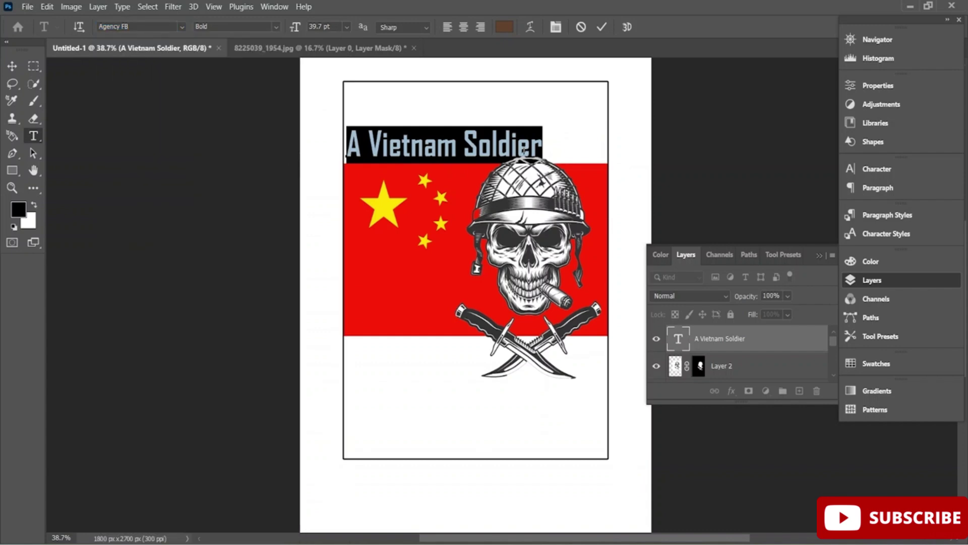
# - Recolour the whole "A Vietnam Soldier" title to a muted dark brownish grey
pyautogui.moveTo(543, 147); pyautogui.dragTo(342, 143)
pyautogui.click(273, 7)
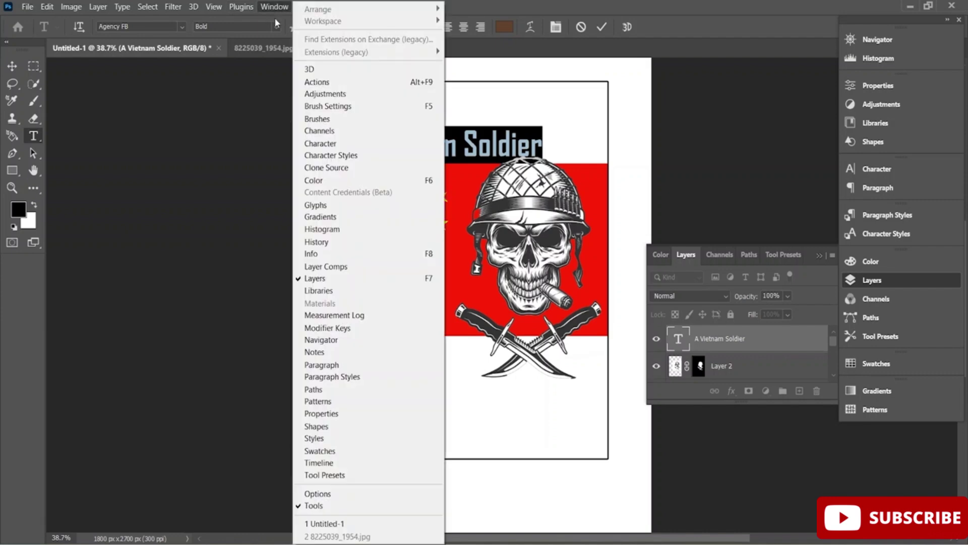
pyautogui.click(308, 180)
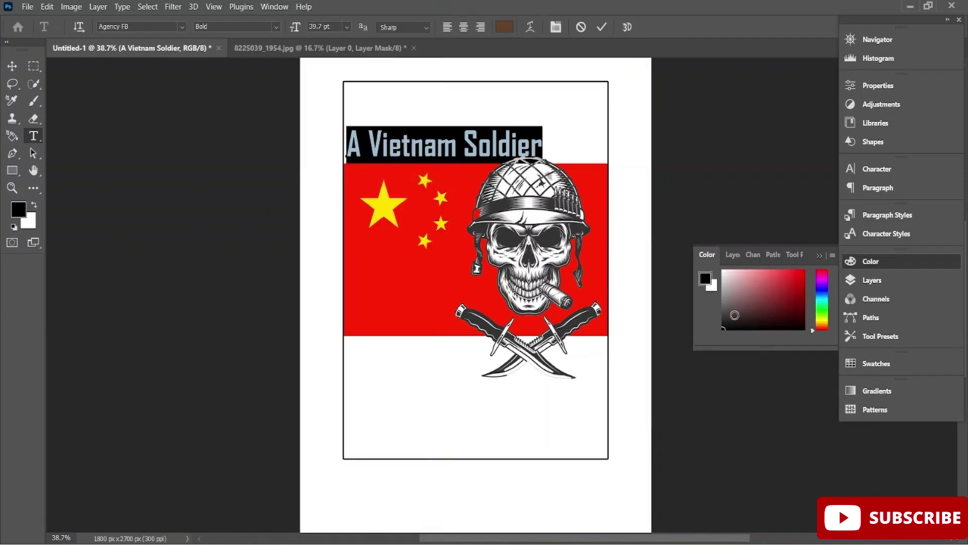
pyautogui.click(784, 284)
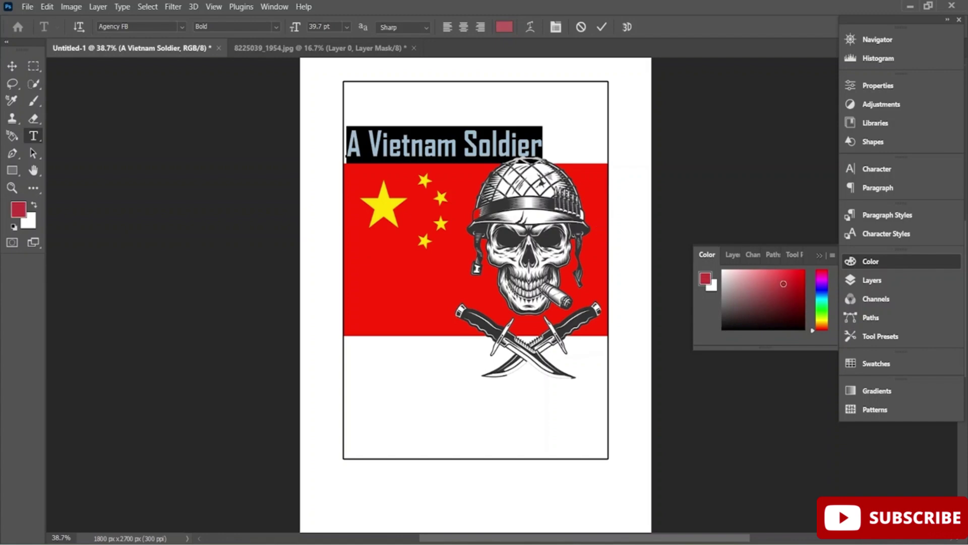
pyautogui.moveTo(792, 292)
pyautogui.mouseDown()
pyautogui.moveTo(804, 309)
pyautogui.moveTo(730, 306)
pyautogui.mouseUp()
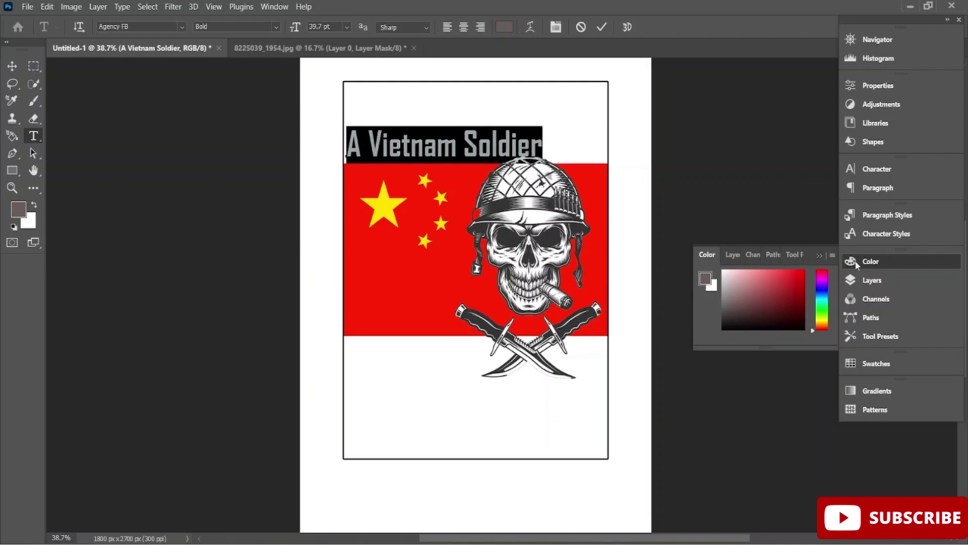
pyautogui.click(601, 29)
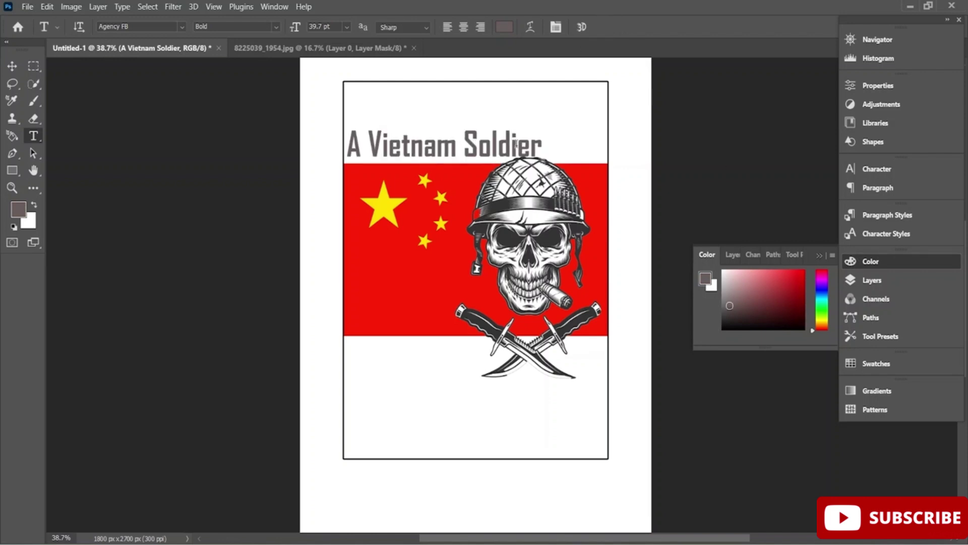
# - Shift the "A Vietnam Soldier" title to the right and slightly up, roughly centring it above the flag
pyautogui.moveTo(540, 142); pyautogui.dragTo(319, 138)
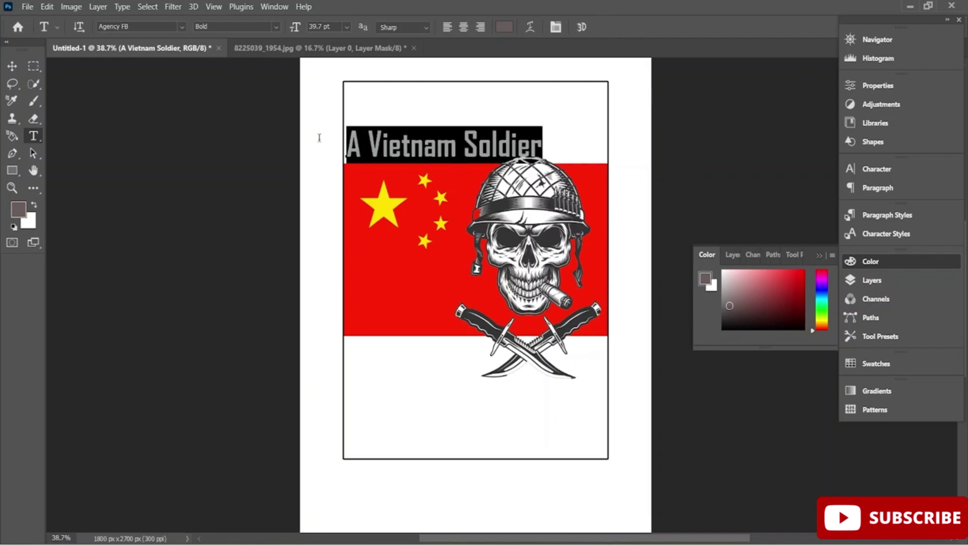
pyautogui.press('ctrl')
pyautogui.moveTo(428, 148); pyautogui.dragTo(455, 148)
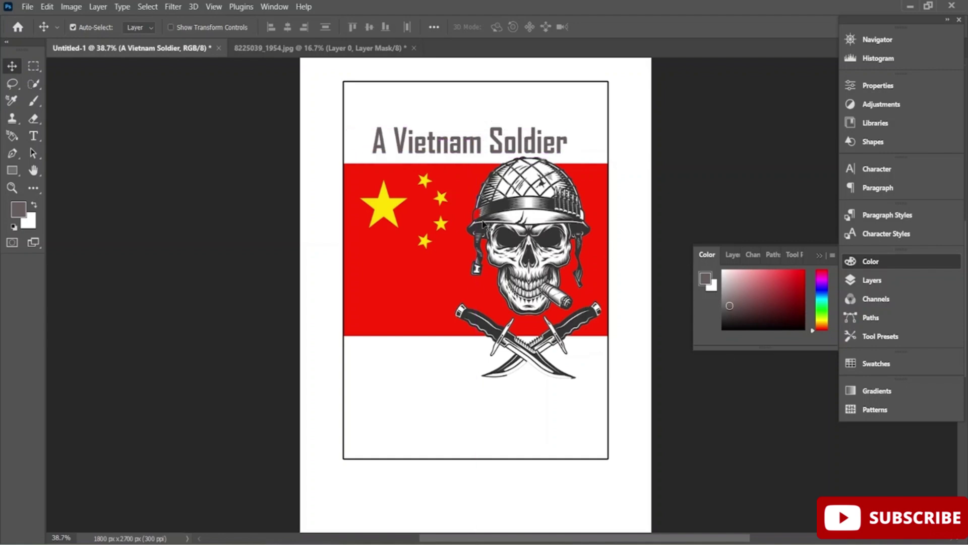
# - Scale the outlined Rectangle 1 layer proportionally to 93.86%, framing the flag and skull more tightly
pyautogui.click(886, 395)
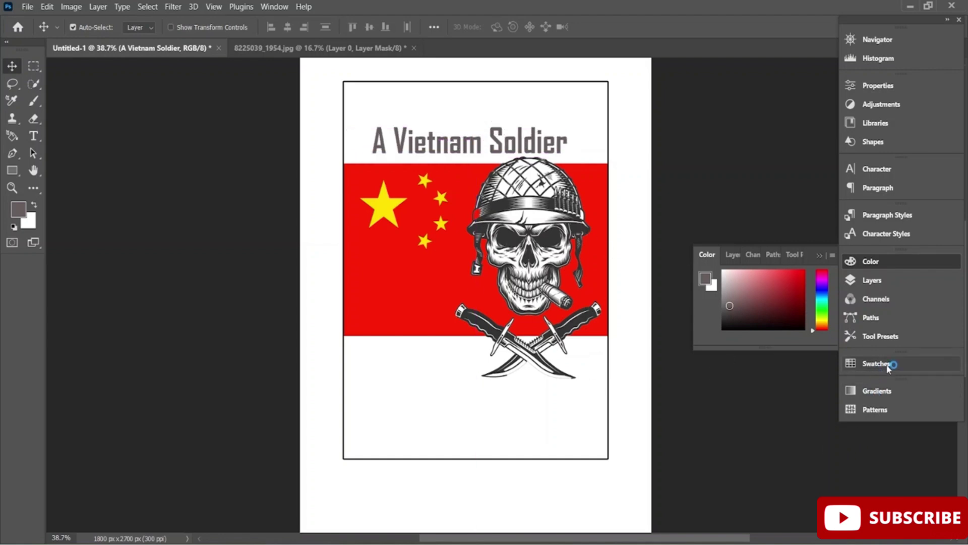
pyautogui.click(904, 276)
pyautogui.scroll(-2, 756, 358)
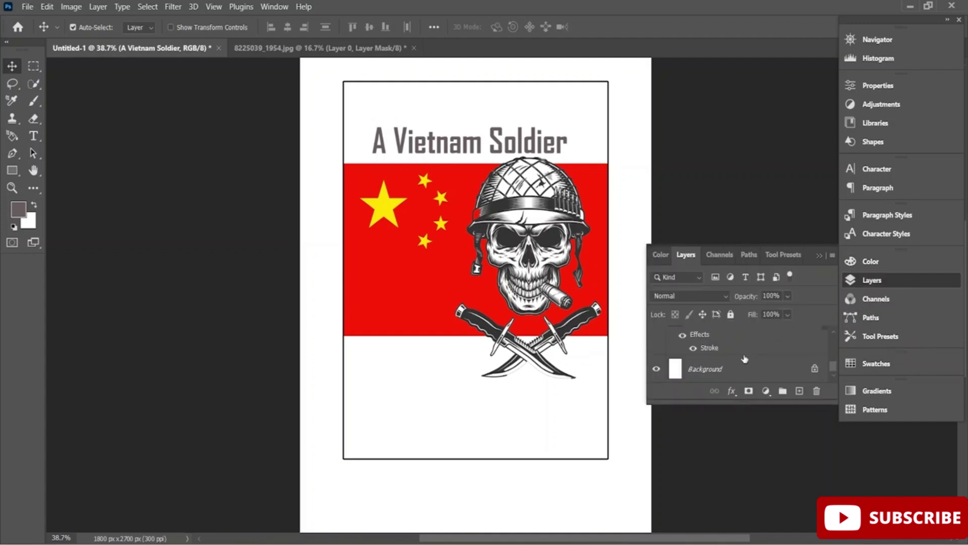
pyautogui.scroll(1, 756, 372)
pyautogui.click(733, 348)
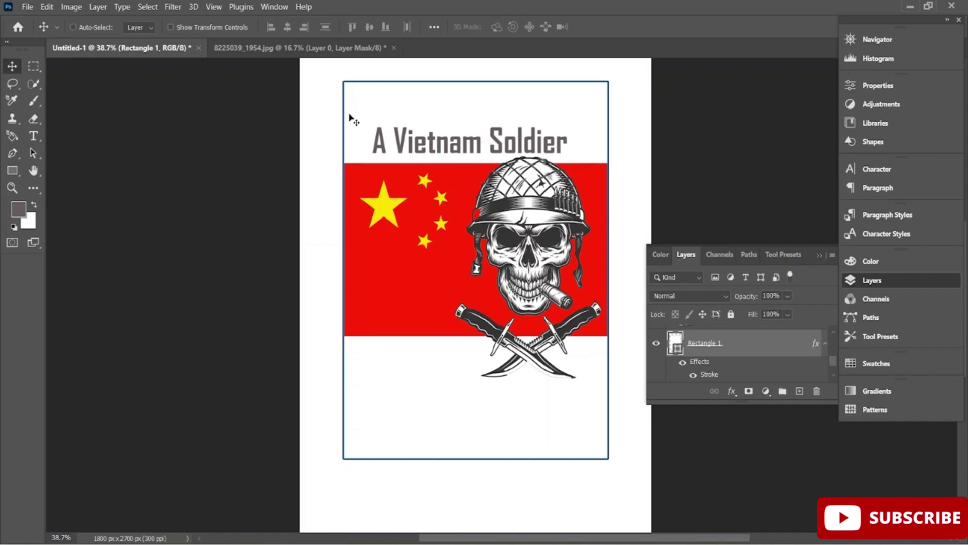
pyautogui.hotkey('ctrl', 't')
pyautogui.moveTo(345, 83); pyautogui.dragTo(359, 105)
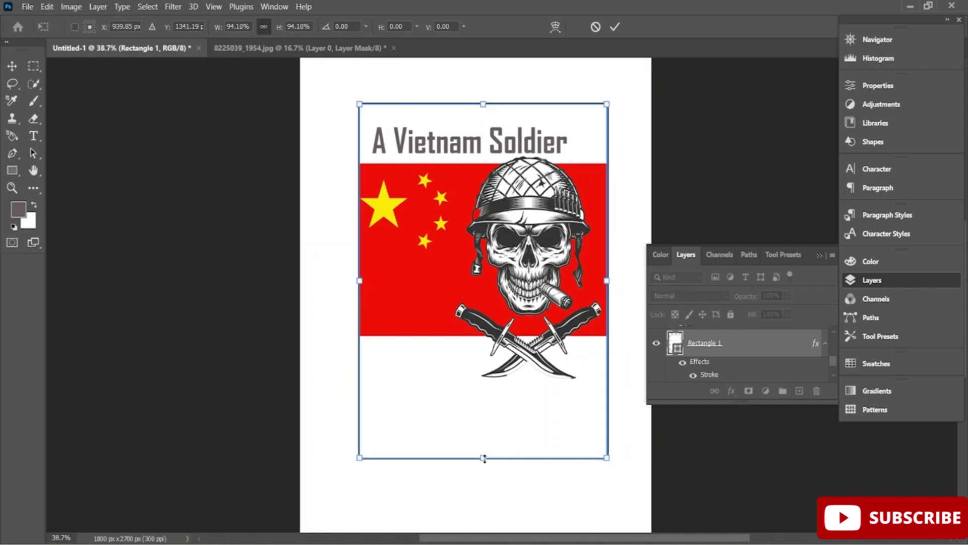
pyautogui.moveTo(483, 459); pyautogui.dragTo(485, 439)
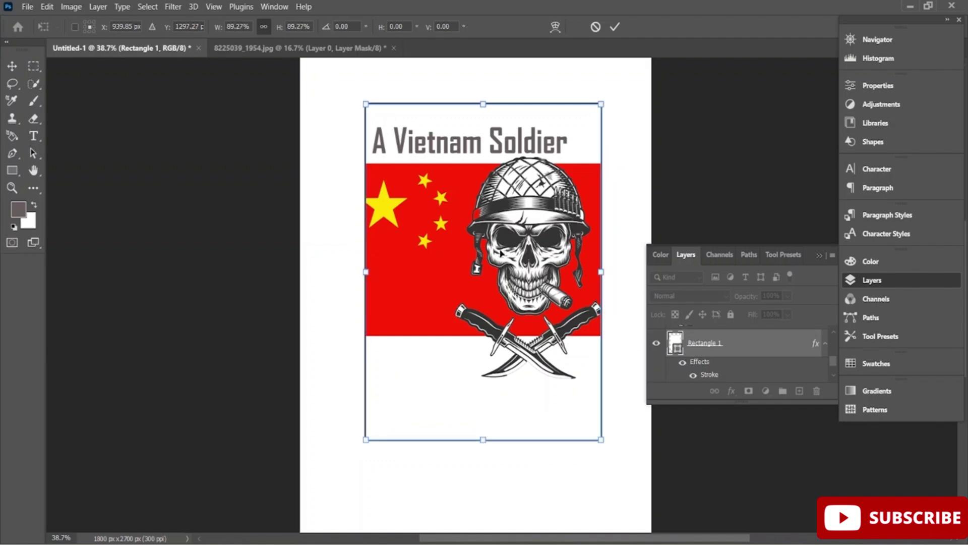
pyautogui.moveTo(602, 272); pyautogui.dragTo(613, 272)
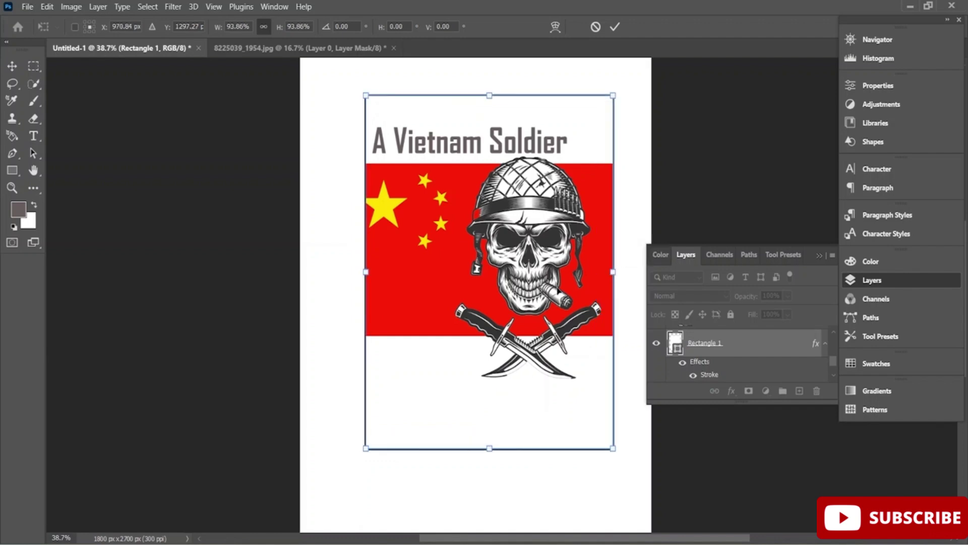
# - Reposition the scaled rectangle around the title and artwork, with its centre at about X 937 px, Y 1350 px
pyautogui.moveTo(552, 307); pyautogui.dragTo(547, 314)
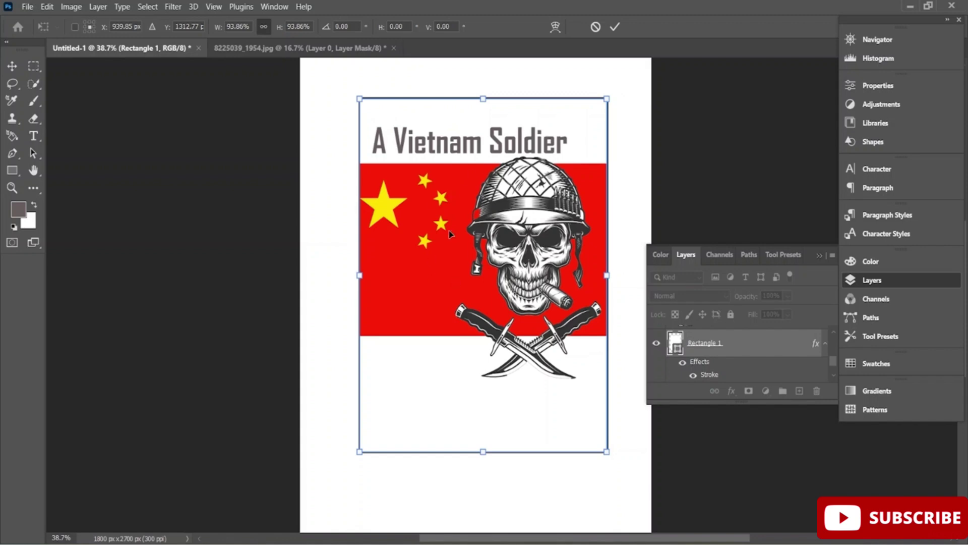
pyautogui.moveTo(473, 155); pyautogui.dragTo(501, 111)
pyautogui.moveTo(480, 165); pyautogui.dragTo(480, 169)
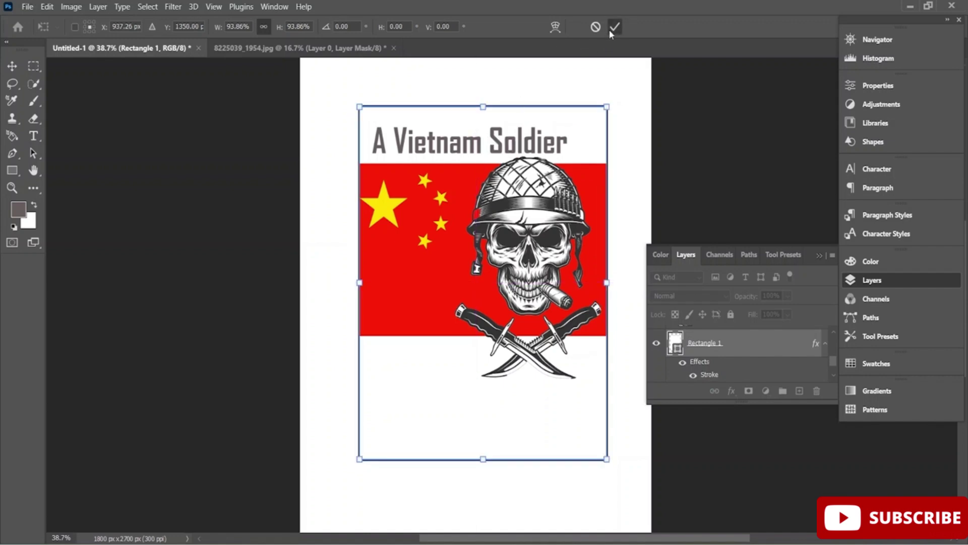
pyautogui.click(614, 27)
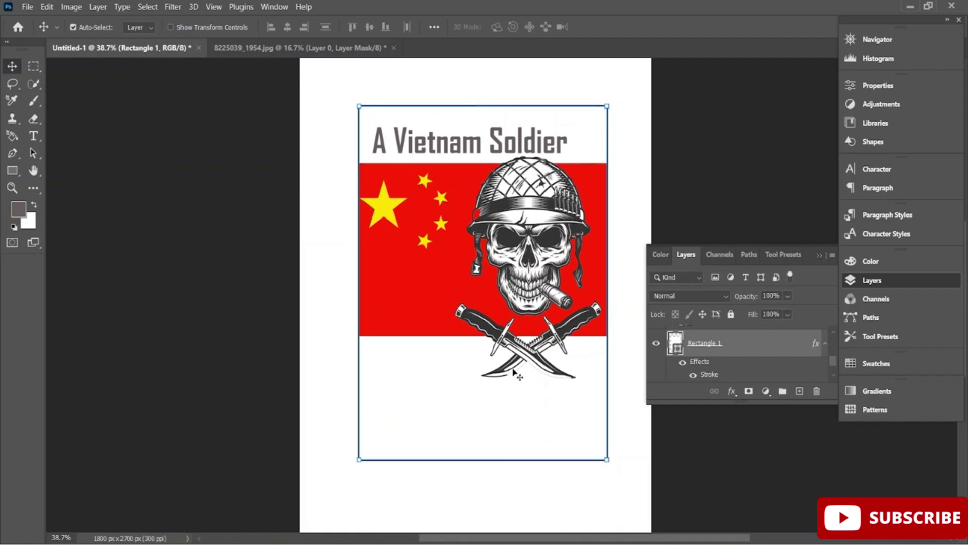
# - Add a new layer above Rectangle 1 and write "A Veteran" and "Forever" on two lines below the flag
pyautogui.click(799, 391)
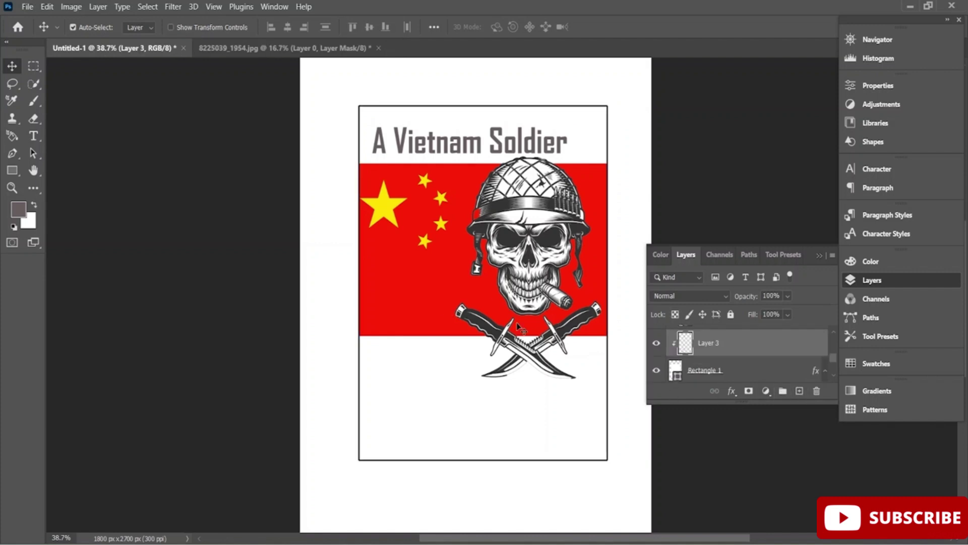
pyautogui.click(34, 135)
pyautogui.click(399, 389)
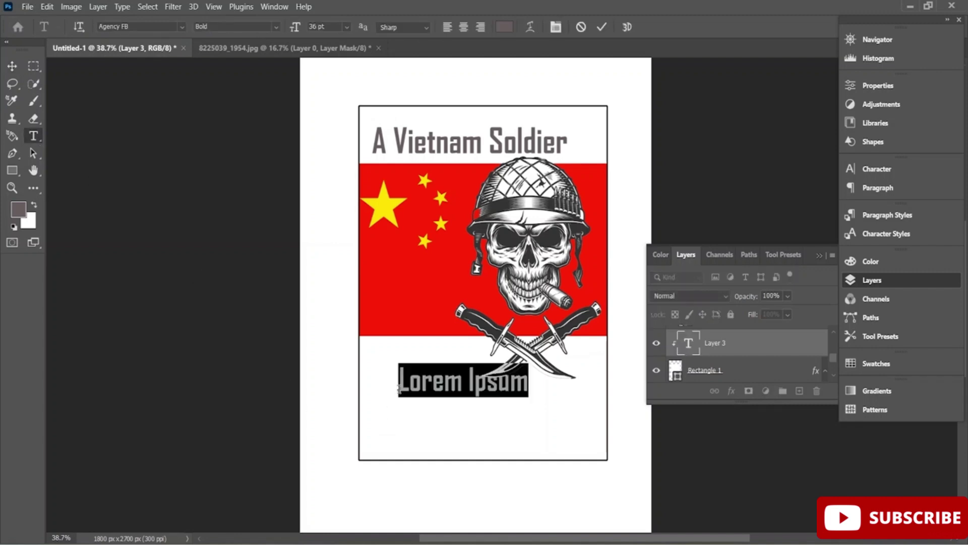
pyautogui.press('BackSpace')
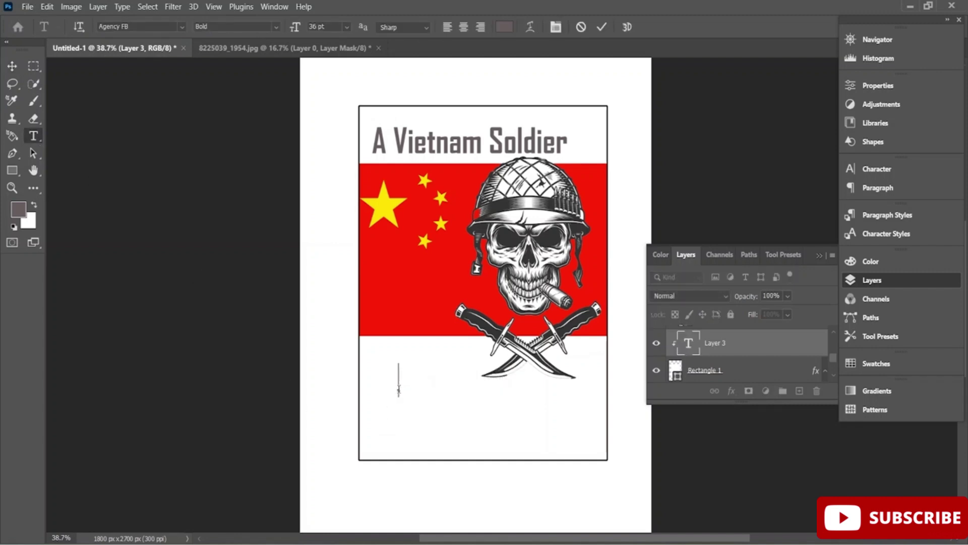
pyautogui.write('A V')
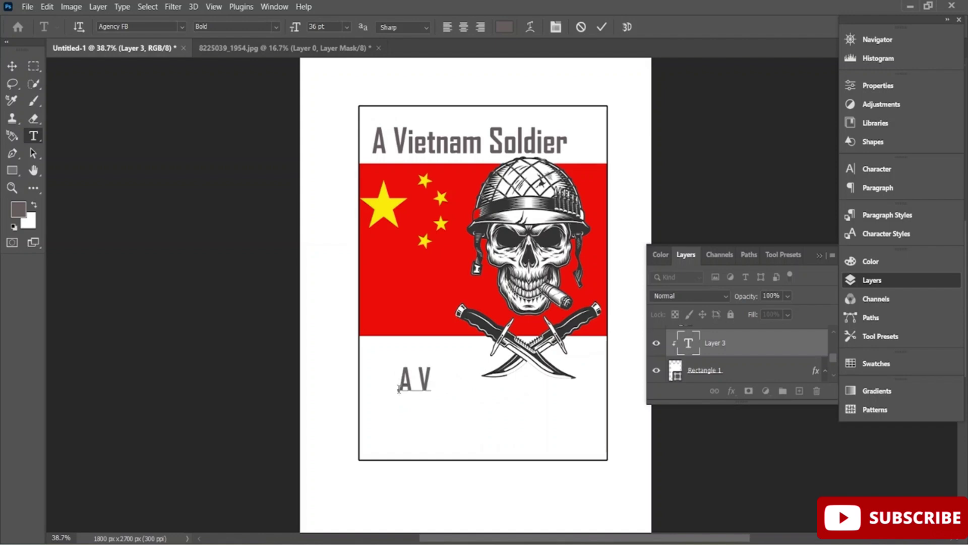
pyautogui.write('eteran')
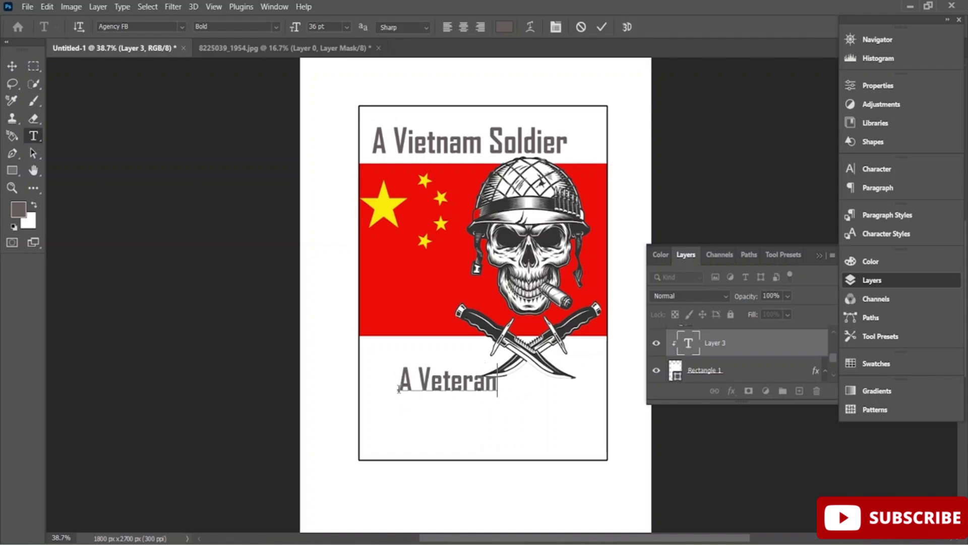
pyautogui.press('BackSpace')
pyautogui.write('n ')
pyautogui.write('F')
pyautogui.write('orever')
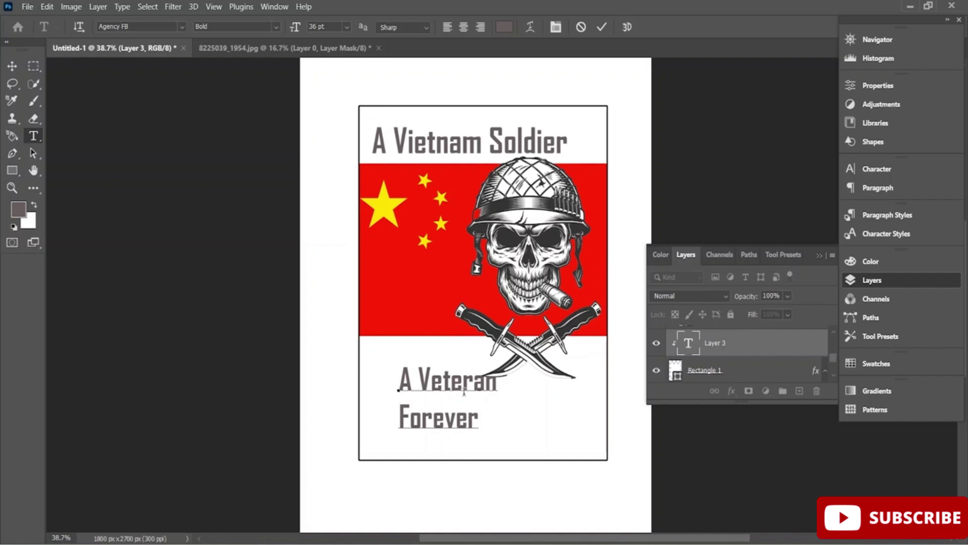
# - Move the "A Veteran Forever" text directly under the flag's lower-left corner, beside the knives, and select all of its text
pyautogui.click(13, 66)
pyautogui.moveTo(439, 404); pyautogui.dragTo(426, 392)
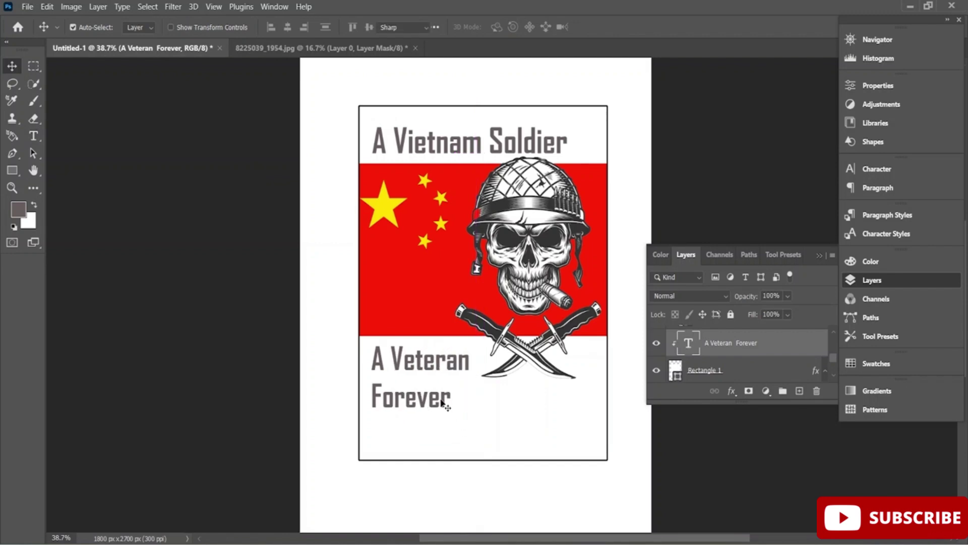
pyautogui.doubleClick(444, 402)
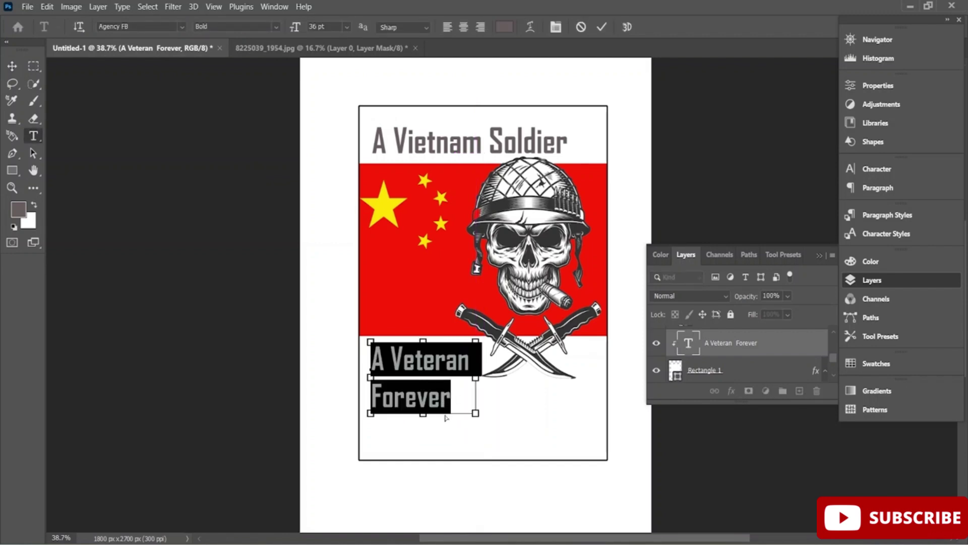
# - Enlarge the "A Veteran Forever" text to about 59.91 pt and position it below the flag, inside the rectangle's lower area
pyautogui.hotkey('ctrl', 't')
pyautogui.hotkey('ctrl', 't')
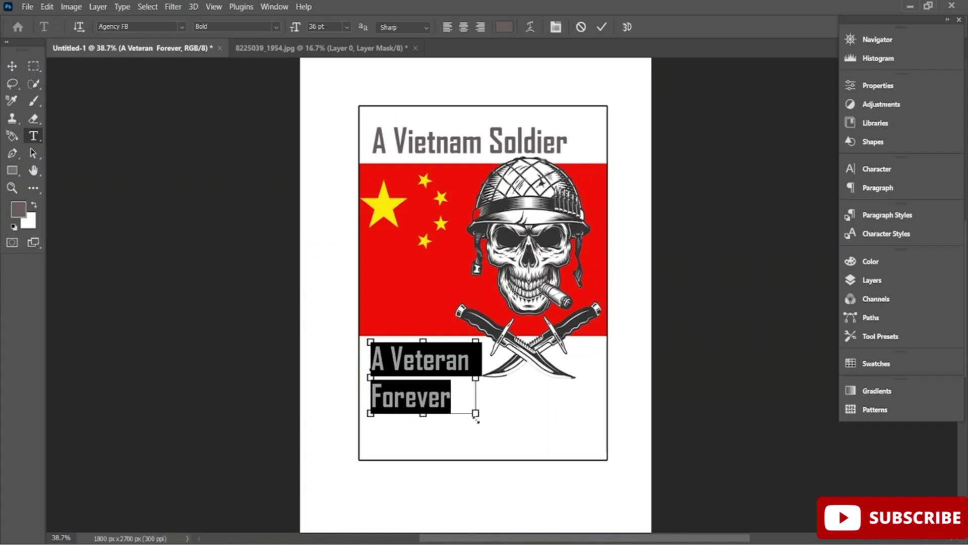
pyautogui.moveTo(476, 416); pyautogui.dragTo(567, 462)
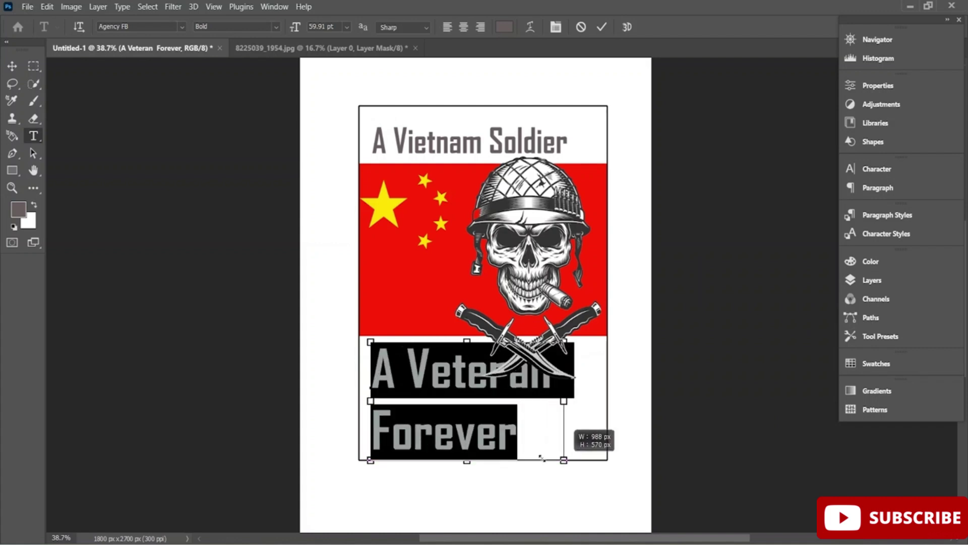
pyautogui.click(12, 66)
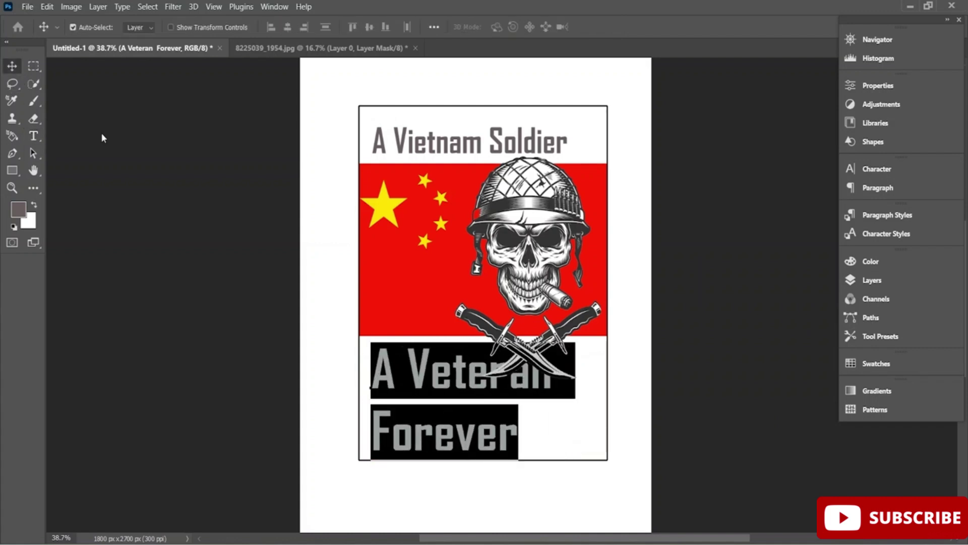
pyautogui.moveTo(454, 443); pyautogui.dragTo(451, 437)
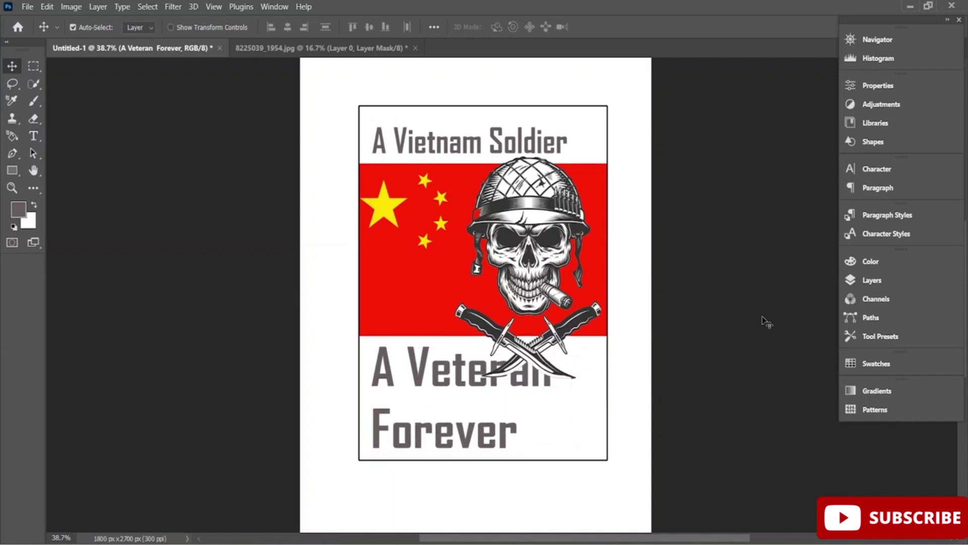
# - Rearrange the layers so the "A Veteran Forever" text sits directly above Layer 2, with the flag layer clipped to Rectangle 1
pyautogui.click(872, 280)
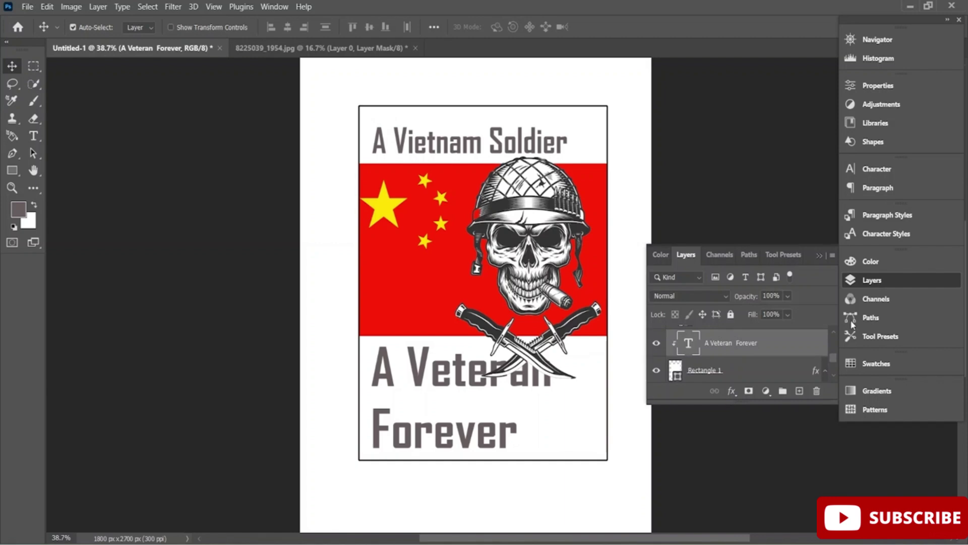
pyautogui.moveTo(732, 349)
pyautogui.mouseDown()
pyautogui.moveTo(728, 378)
pyautogui.moveTo(734, 349)
pyautogui.mouseUp()
pyautogui.scroll(3, 736, 350)
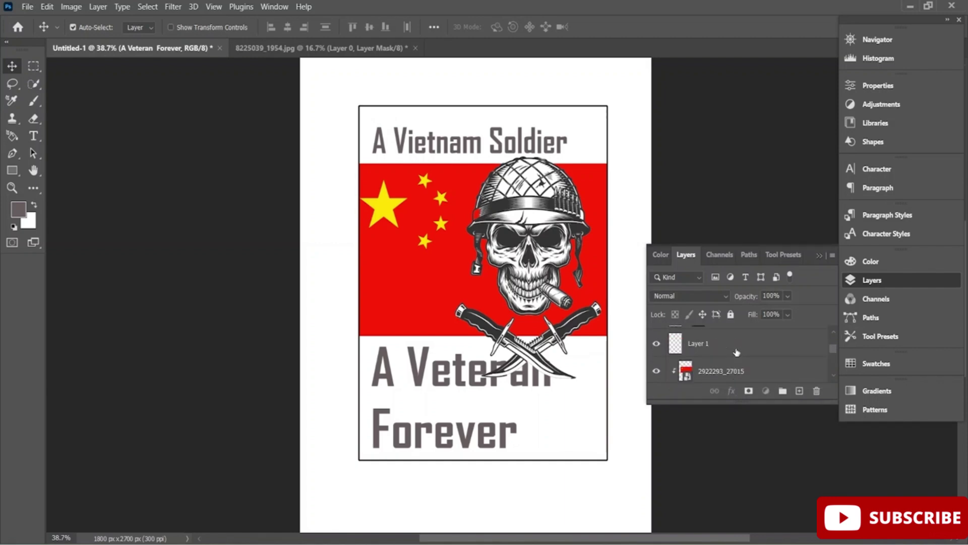
pyautogui.scroll(1, 737, 352)
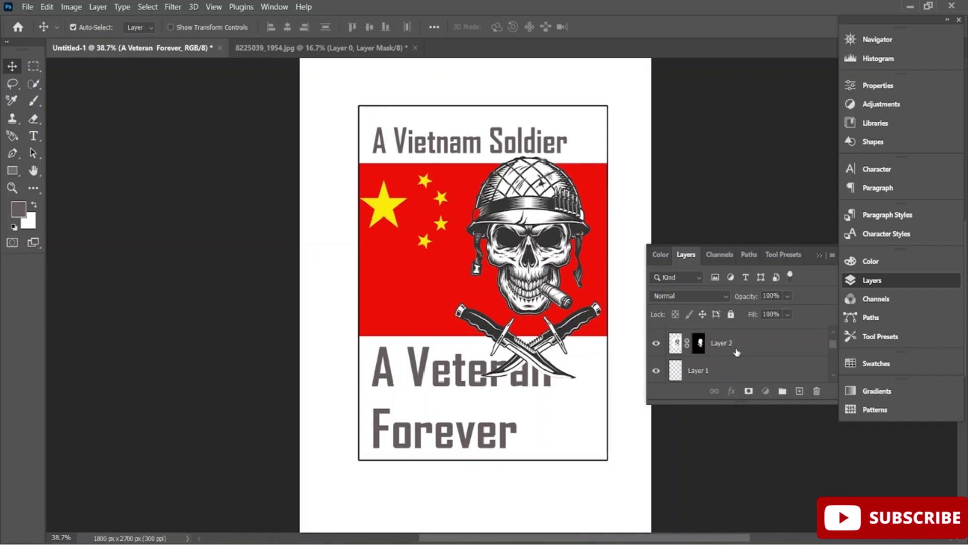
pyautogui.click(554, 275)
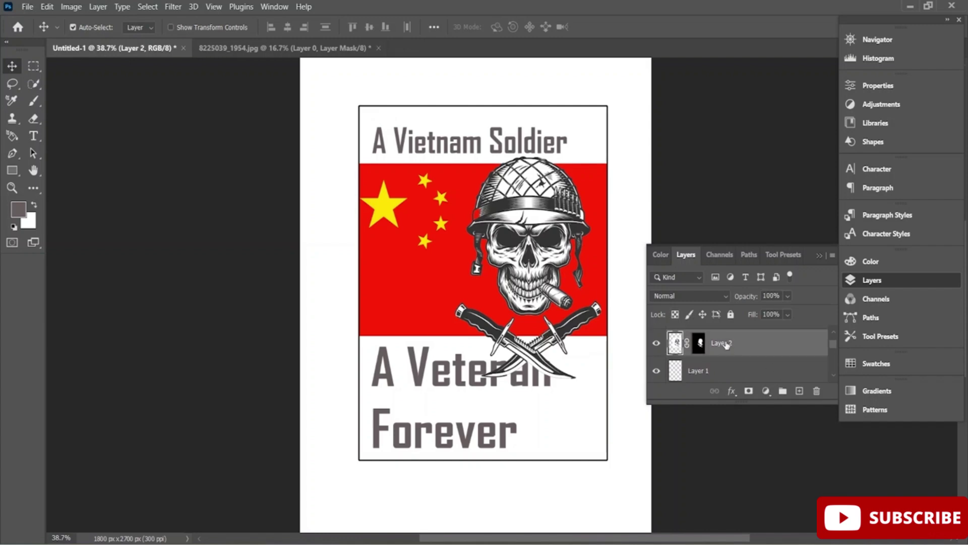
pyautogui.scroll(-1, 726, 345)
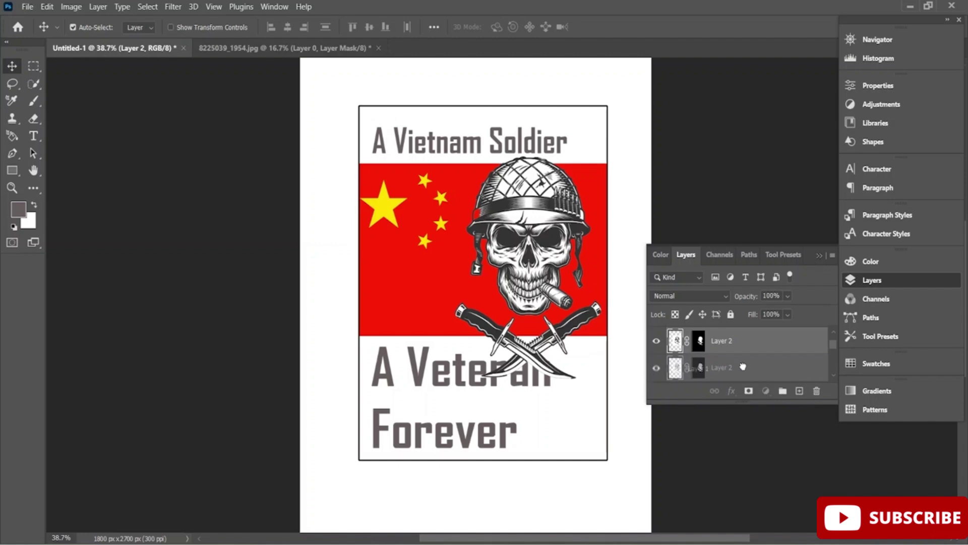
pyautogui.scroll(1, 744, 368)
pyautogui.moveTo(733, 353)
pyautogui.mouseDown()
pyautogui.moveTo(726, 361)
pyautogui.moveTo(737, 361)
pyautogui.mouseUp()
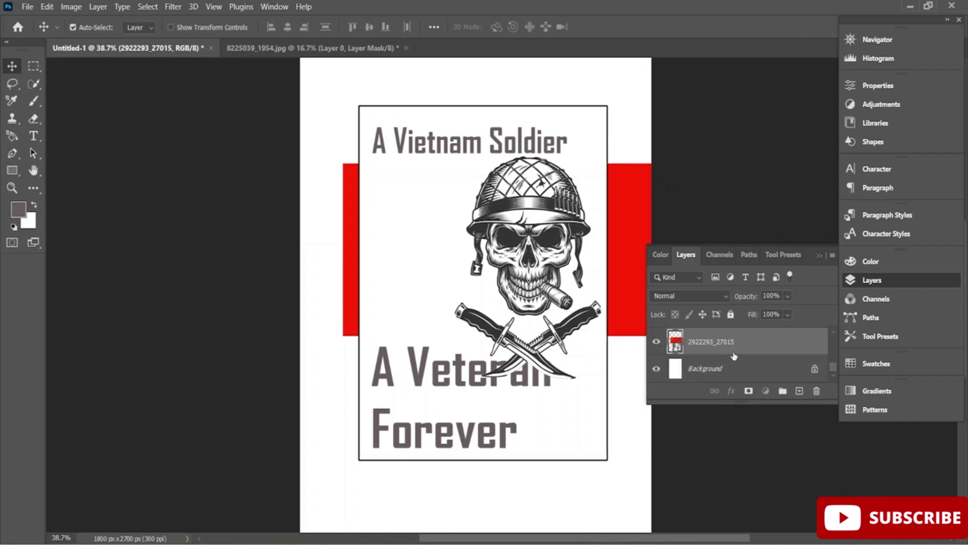
pyautogui.scroll(1, 723, 353)
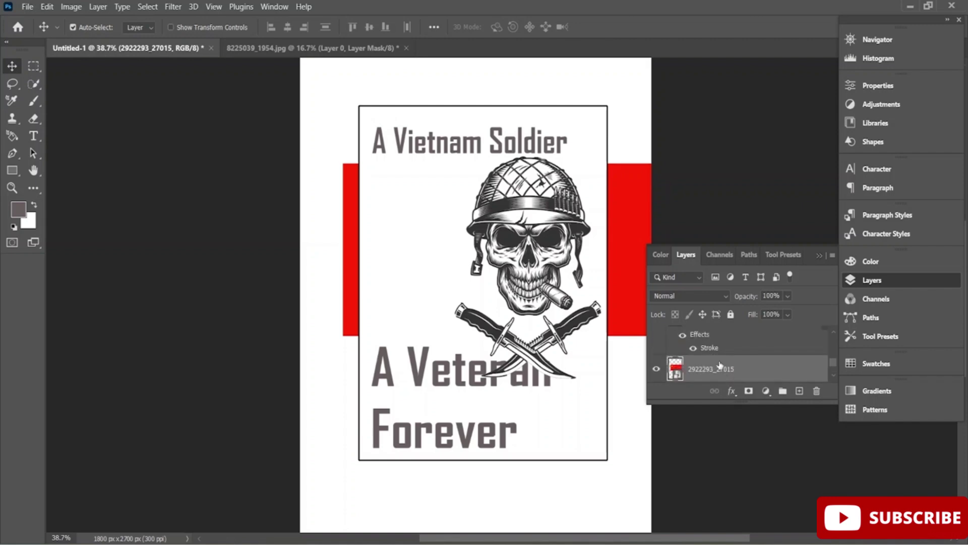
pyautogui.moveTo(720, 365)
pyautogui.mouseDown()
pyautogui.moveTo(729, 330)
pyautogui.moveTo(732, 377)
pyautogui.moveTo(734, 350)
pyautogui.moveTo(722, 372)
pyautogui.moveTo(731, 329)
pyautogui.moveTo(728, 353)
pyautogui.mouseUp()
pyautogui.scroll(1, 726, 360)
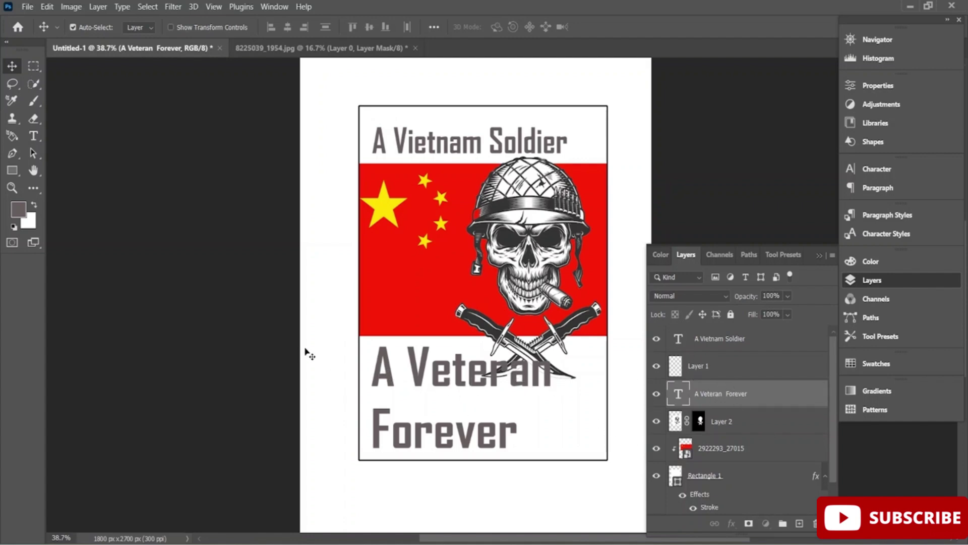
pyautogui.click(33, 136)
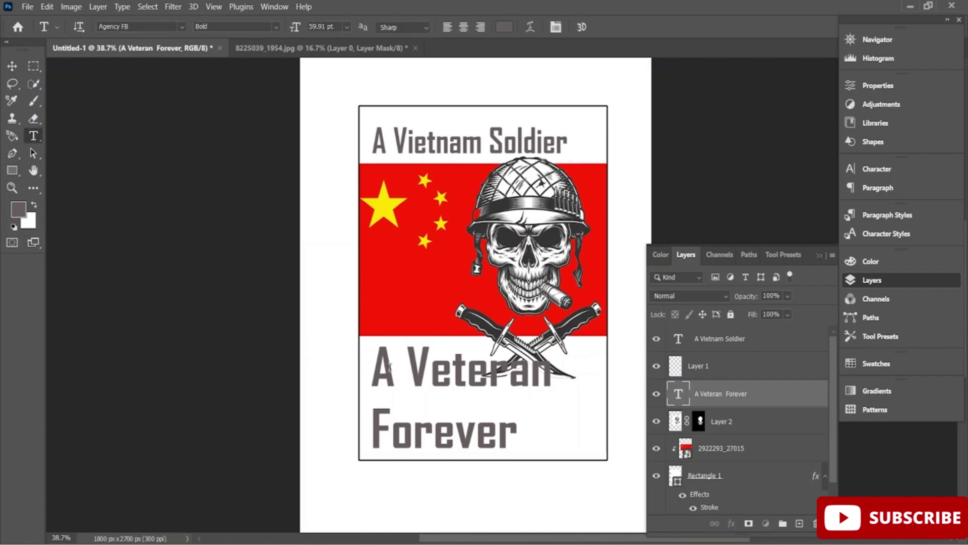
pyautogui.click(373, 367)
pyautogui.moveTo(410, 368); pyautogui.dragTo(529, 425)
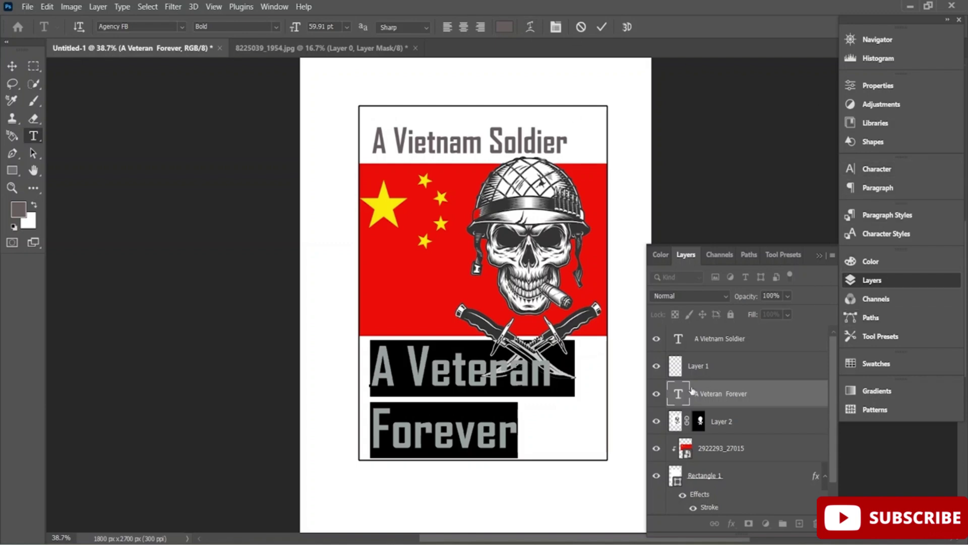
pyautogui.click(714, 392)
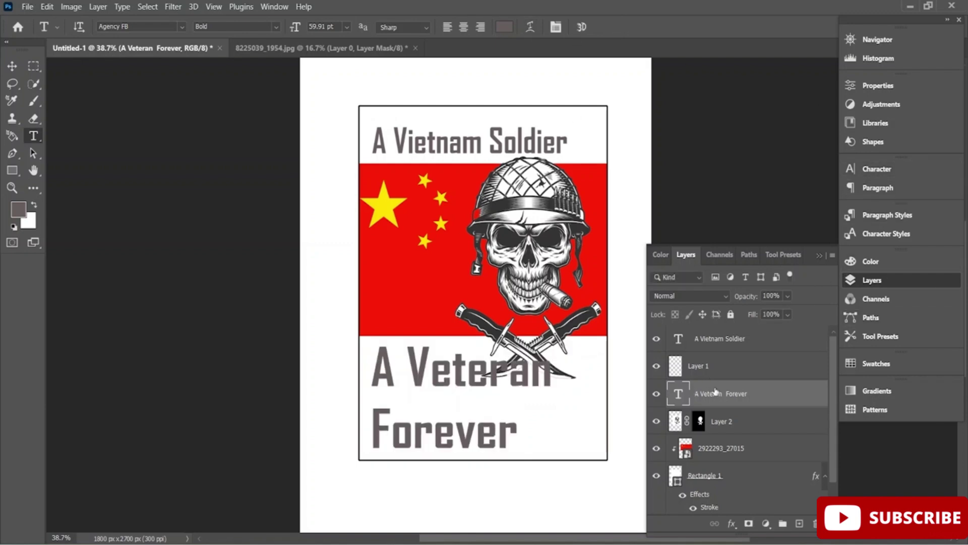
# - Add an outside Stroke effect to the "A Veteran Forever" text layer
pyautogui.rightClick(715, 390)
pyautogui.click(752, 20)
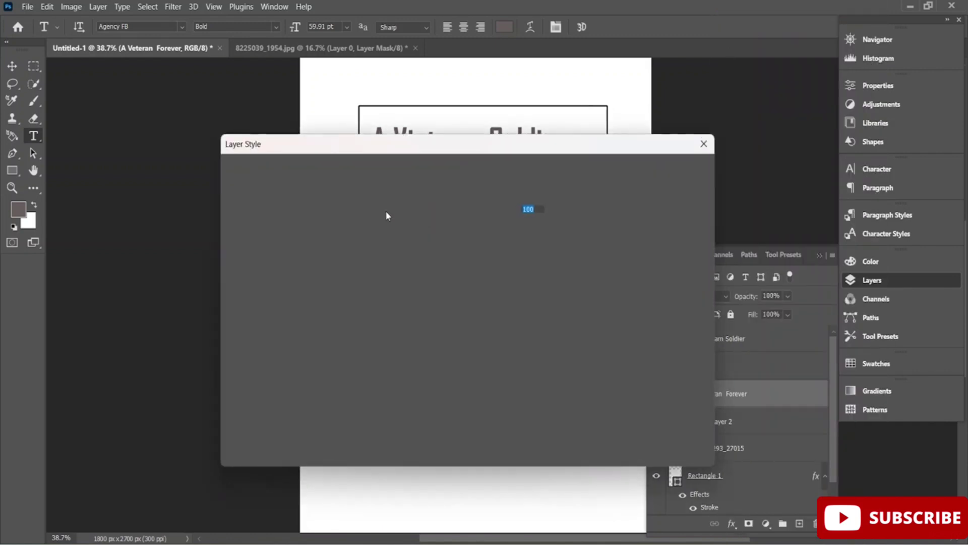
pyautogui.moveTo(400, 150); pyautogui.dragTo(363, 135)
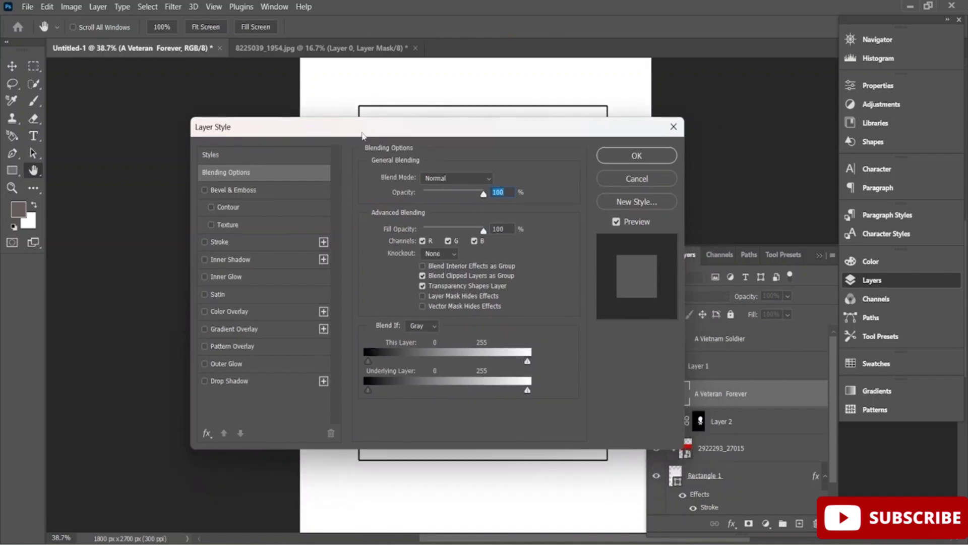
pyautogui.click(219, 244)
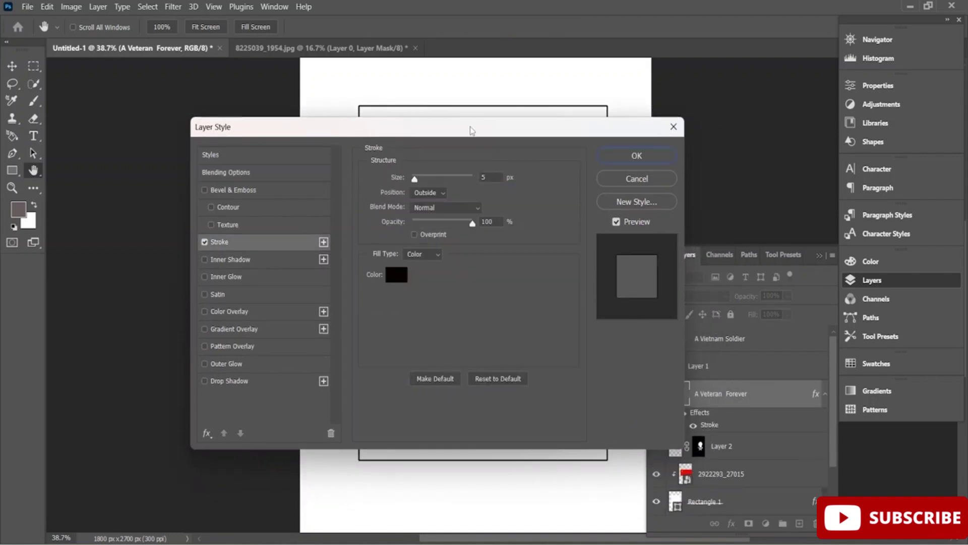
pyautogui.moveTo(471, 131); pyautogui.dragTo(203, 97)
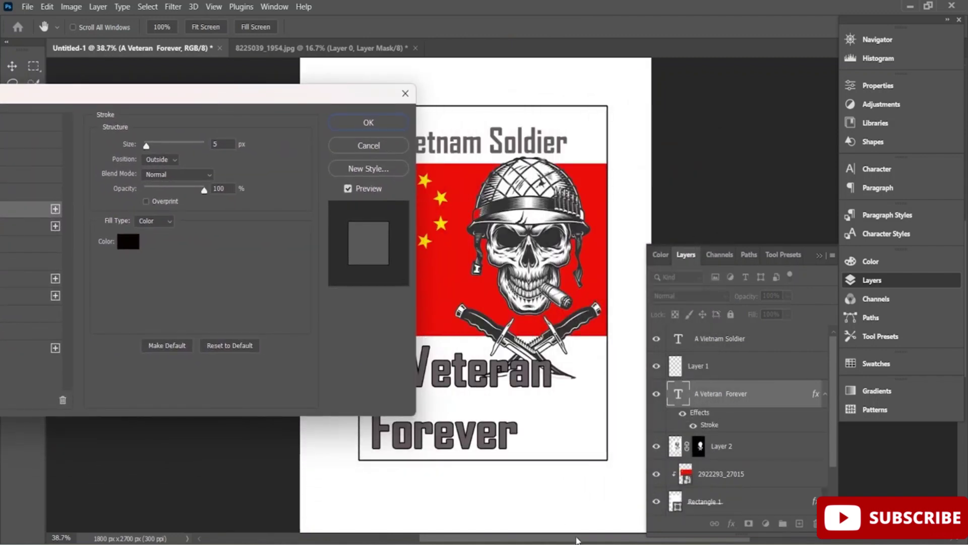
pyautogui.moveTo(578, 540); pyautogui.dragTo(556, 539)
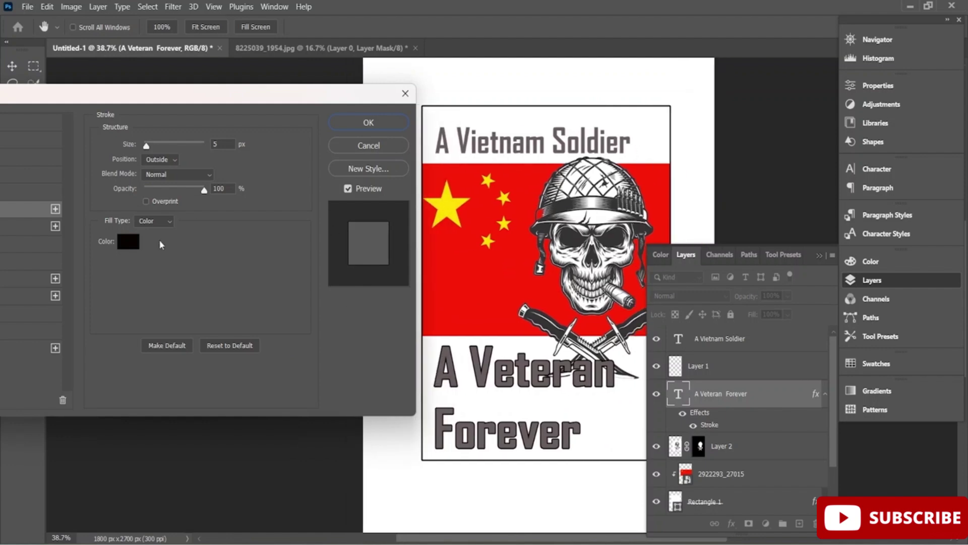
# - Set the text stroke's colour to off-white f4f2f1 and its size to 10 px, and apply the layer style
pyautogui.click(128, 242)
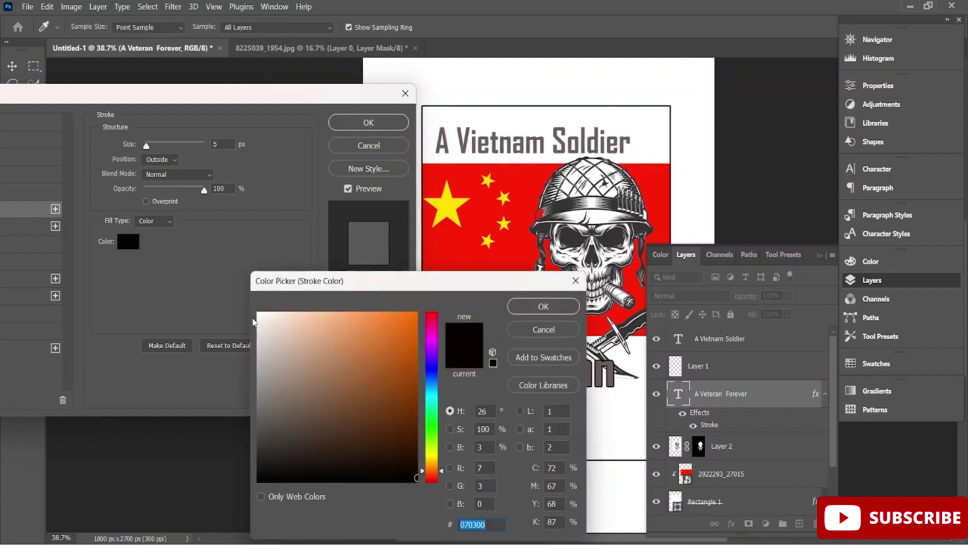
pyautogui.moveTo(263, 319)
pyautogui.mouseDown()
pyautogui.moveTo(272, 322)
pyautogui.moveTo(271, 400)
pyautogui.moveTo(363, 458)
pyautogui.moveTo(337, 437)
pyautogui.moveTo(331, 444)
pyautogui.moveTo(287, 323)
pyautogui.moveTo(303, 330)
pyautogui.moveTo(259, 319)
pyautogui.mouseUp()
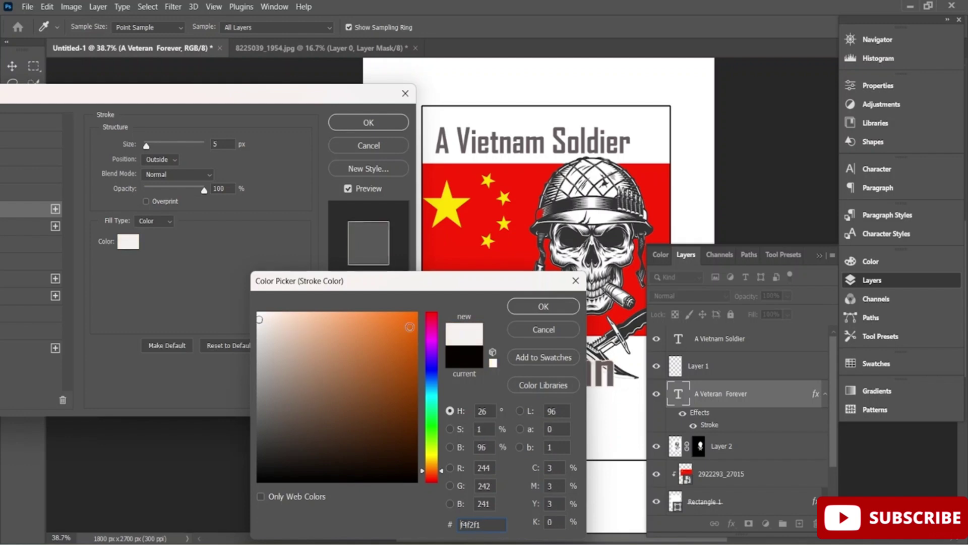
pyautogui.click(558, 307)
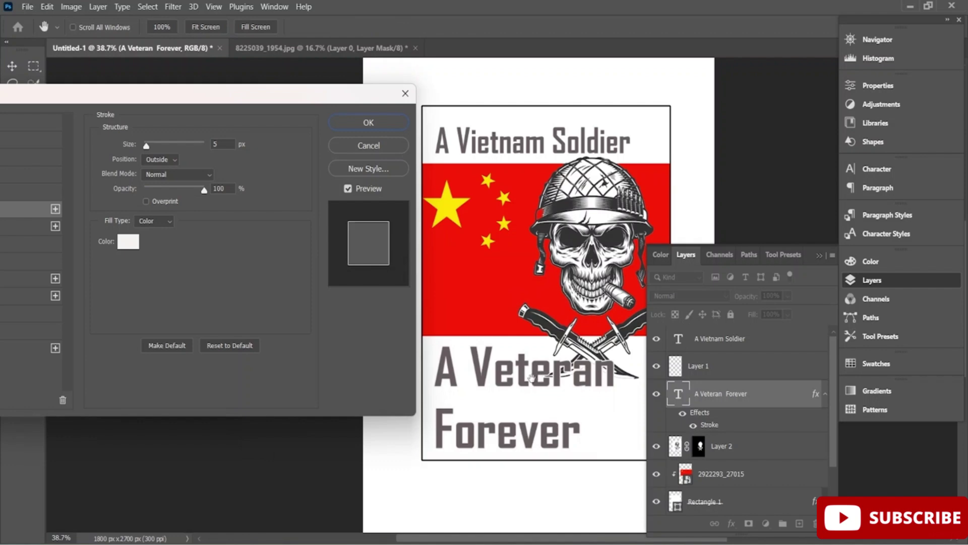
pyautogui.click(149, 146)
pyautogui.moveTo(150, 147); pyautogui.dragTo(151, 146)
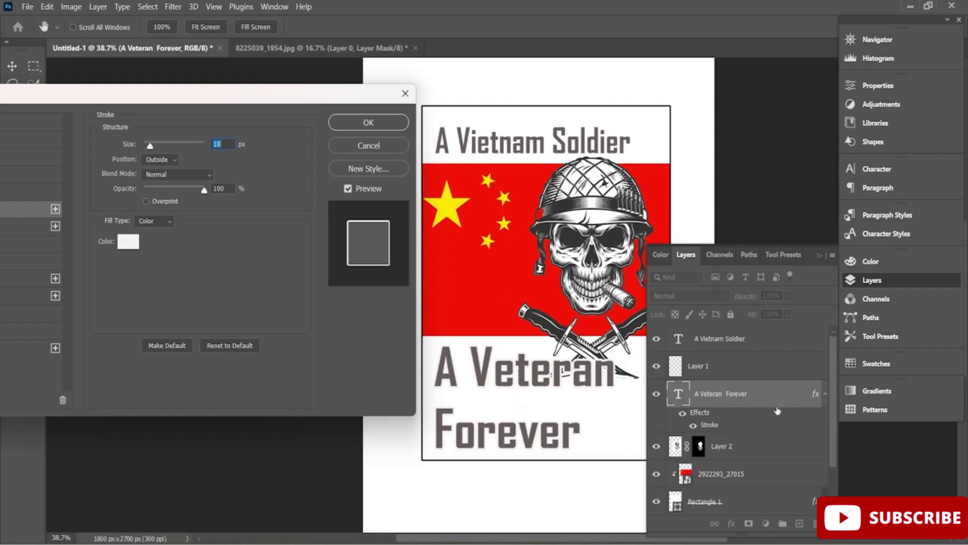
pyautogui.click(368, 124)
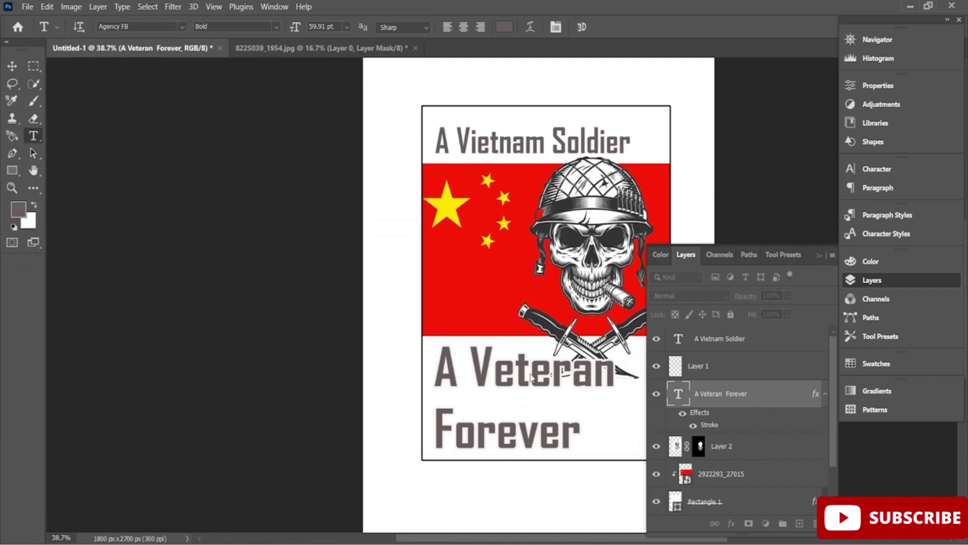
# - Select both lines of "A Veteran Forever" and set their space before paragraph to 1 pt
pyautogui.moveTo(530, 364); pyautogui.dragTo(521, 363)
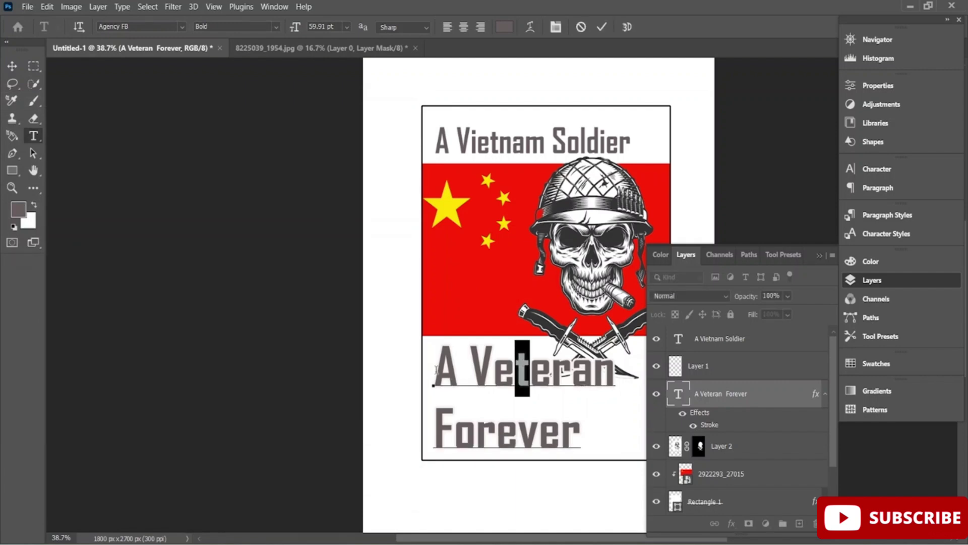
pyautogui.moveTo(437, 370); pyautogui.dragTo(587, 432)
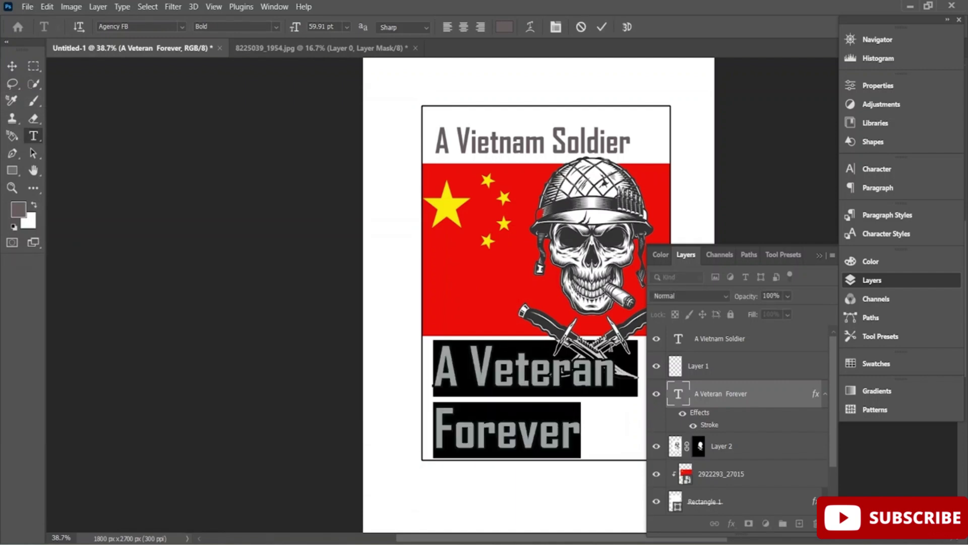
pyautogui.click(889, 225)
pyautogui.click(897, 237)
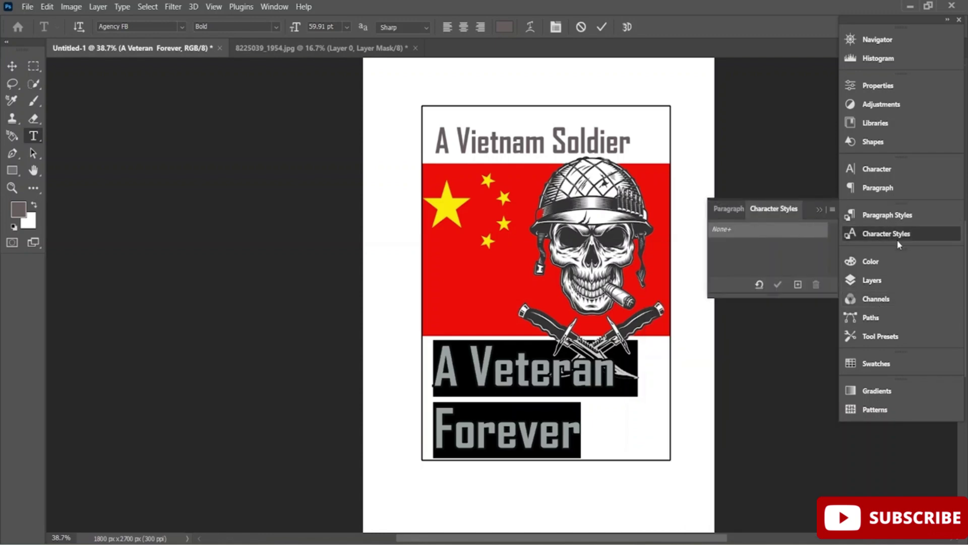
pyautogui.click(890, 191)
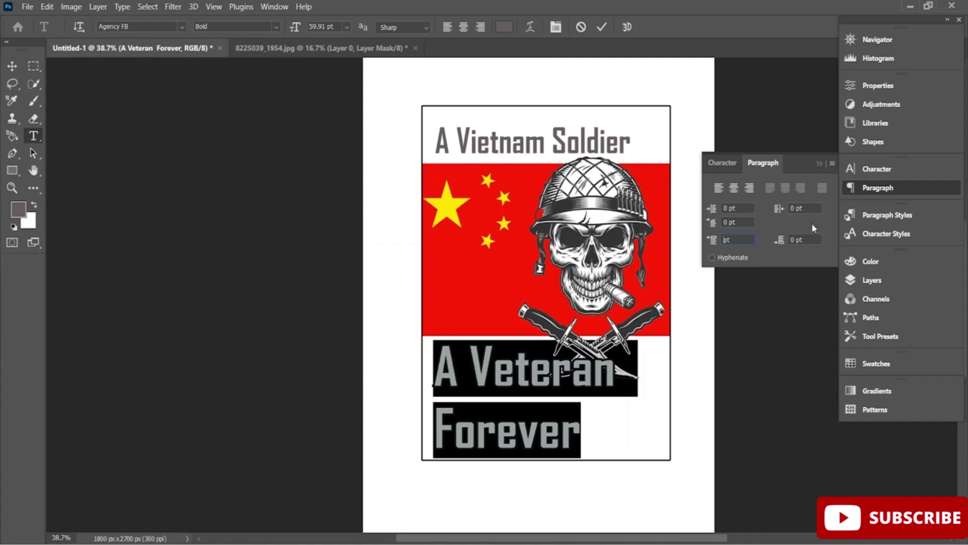
pyautogui.write('1')
pyautogui.press('Return')
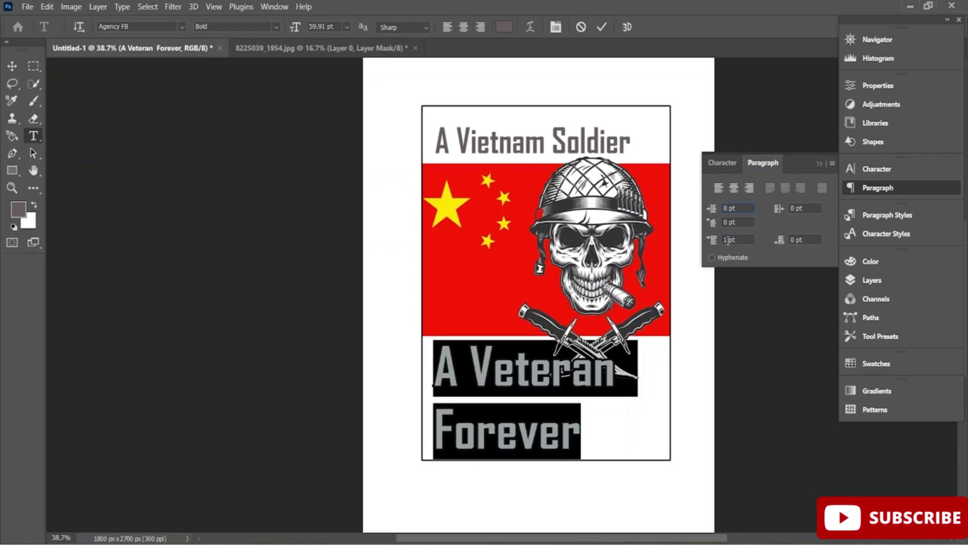
# - Tighten the gap between the two lines by trying -2 and -4 pt space before paragraph, settling on -9 pt, and commit the text
pyautogui.press('BackSpace')
pyautogui.write('-2')
pyautogui.press('Return')
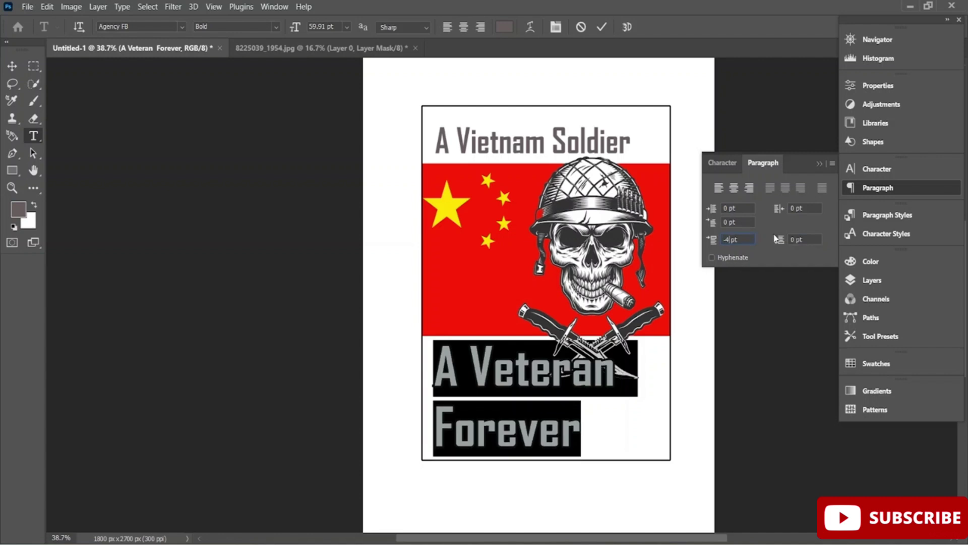
pyautogui.press('Return')
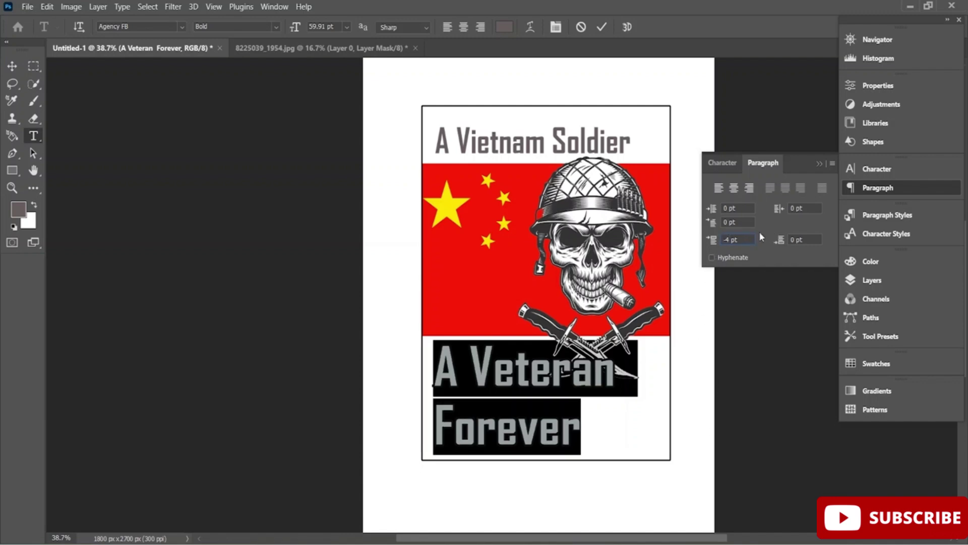
pyautogui.press('Return')
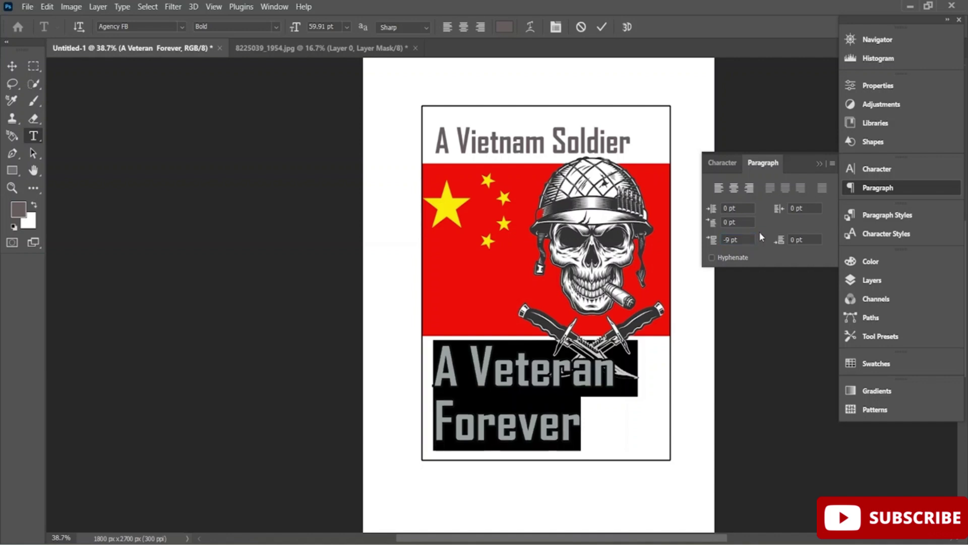
pyautogui.click(869, 191)
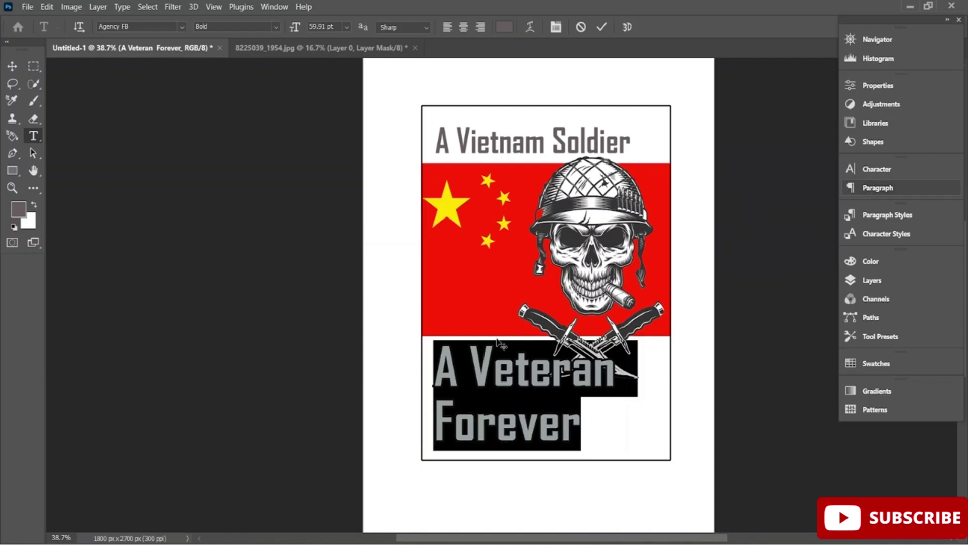
pyautogui.click(601, 28)
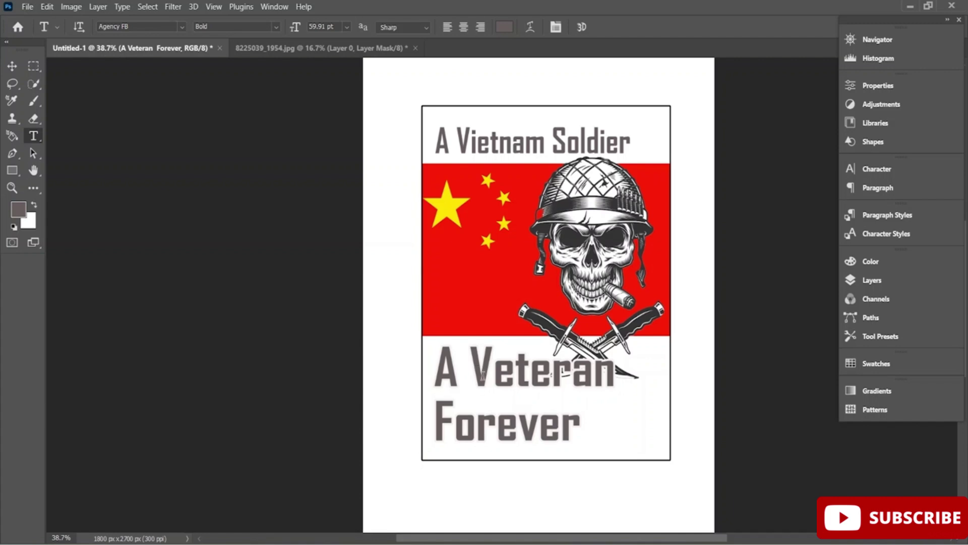
# - Move the "A Veteran Forever" text slightly up and left, just beneath the red flag
pyautogui.hotkey('ctrl', 't')
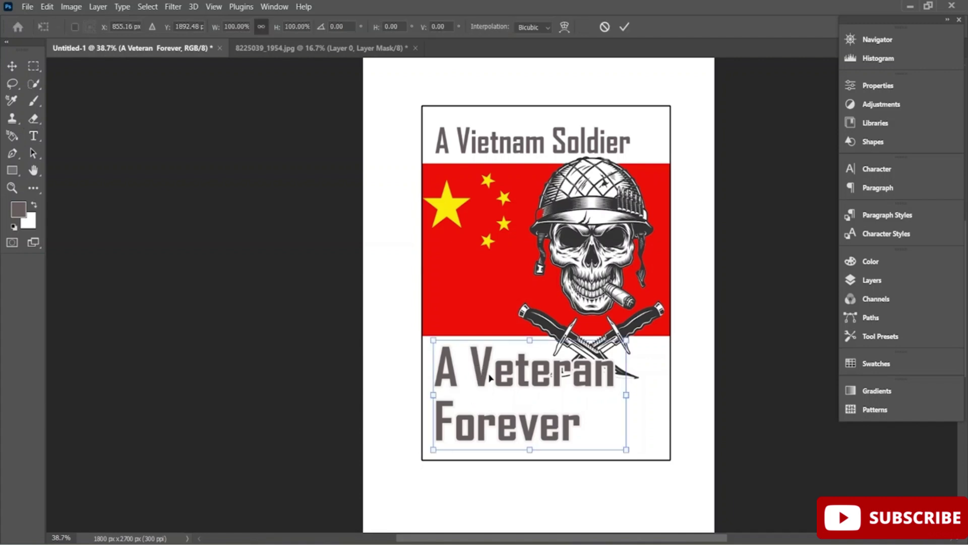
pyautogui.moveTo(483, 371); pyautogui.dragTo(485, 374)
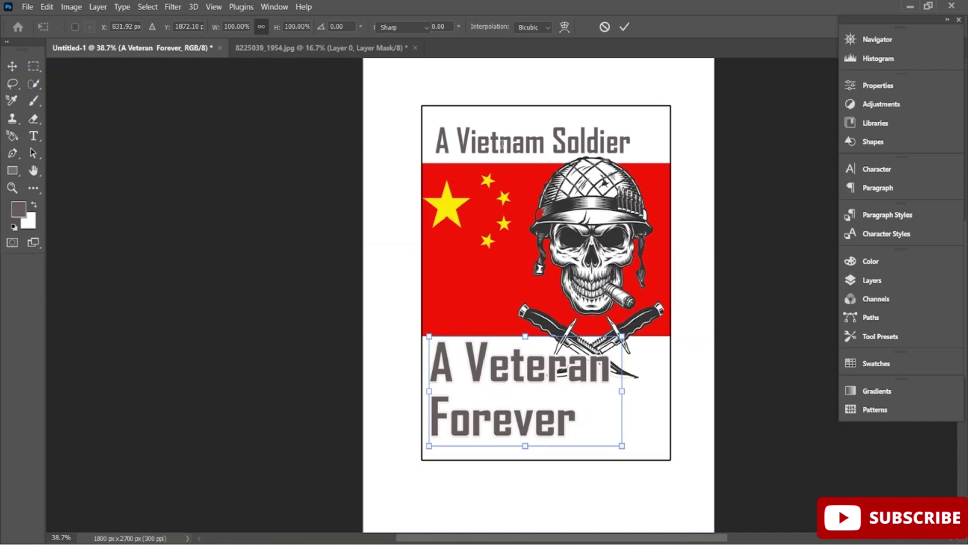
# - Try to break the "A Vietnam Soldier" text onto a second line after "A", and remove that line break
pyautogui.doubleClick(503, 150)
pyautogui.moveTo(627, 143); pyautogui.dragTo(457, 147)
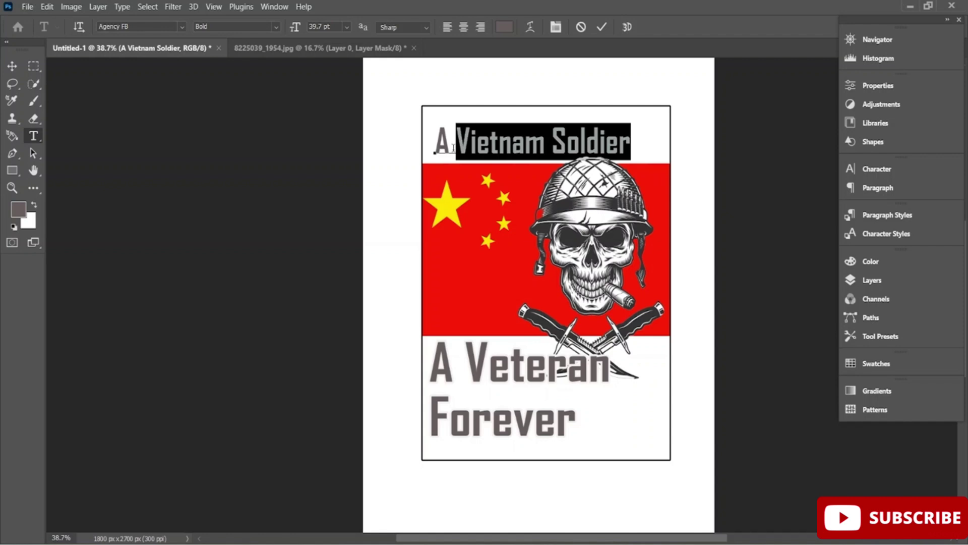
pyautogui.click(453, 145)
pyautogui.press('Return')
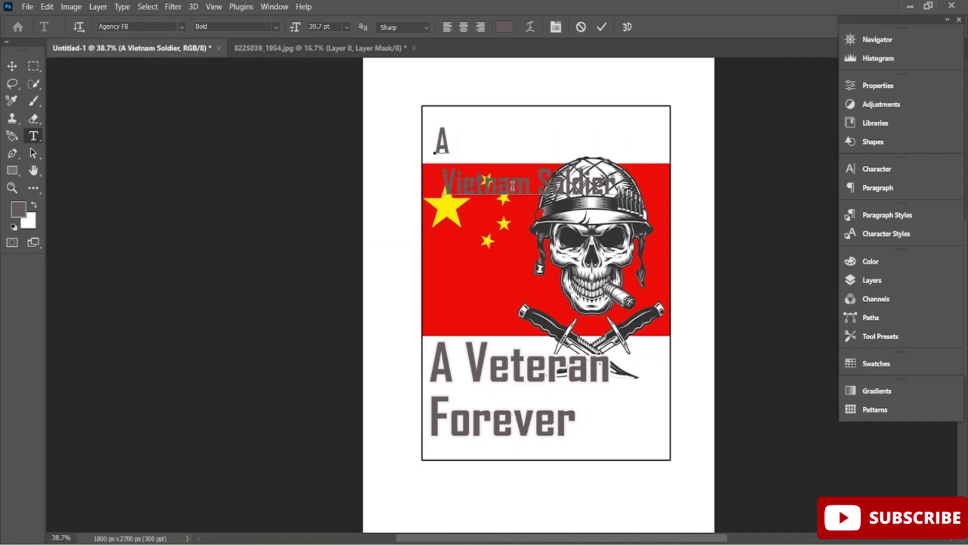
pyautogui.moveTo(529, 187); pyautogui.dragTo(438, 180)
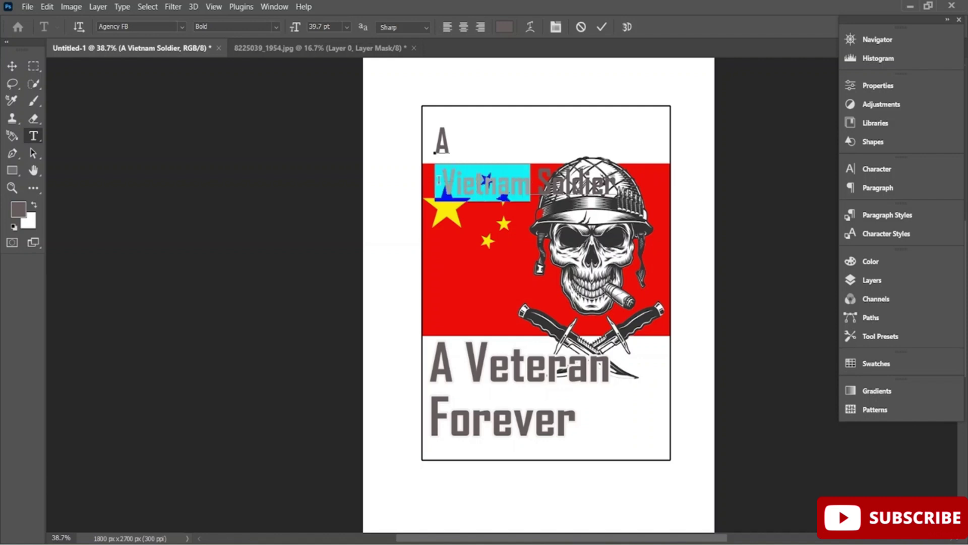
pyautogui.click(439, 180)
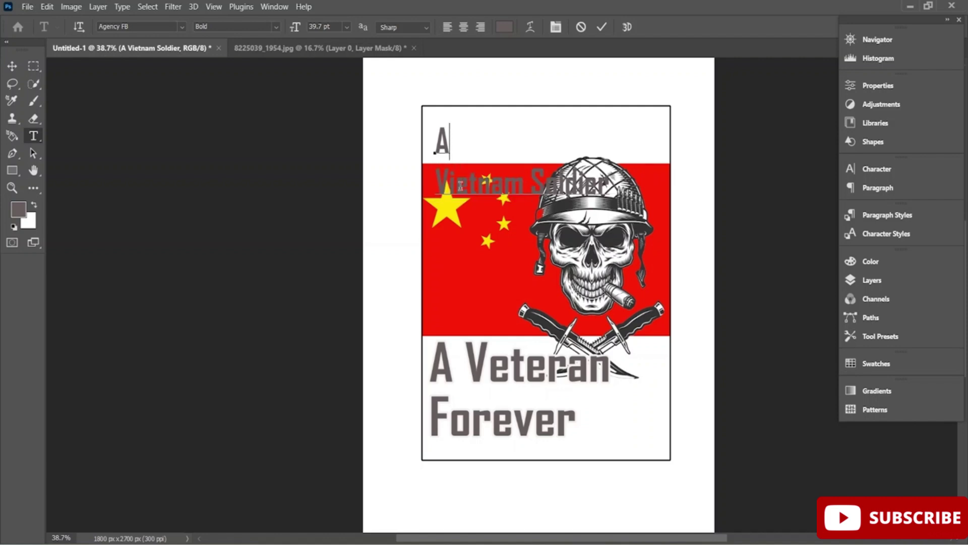
pyautogui.press('BackSpace')
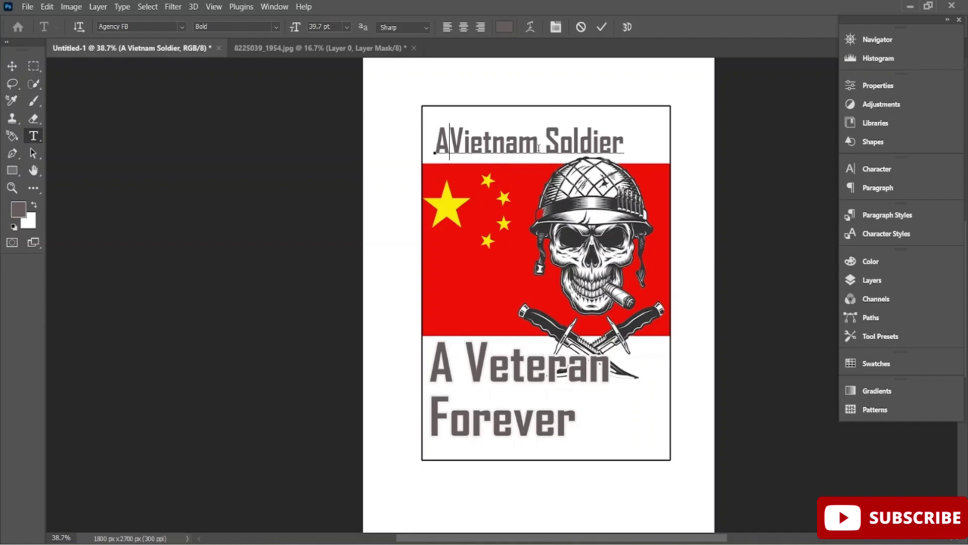
# - Break the "A Vietnam Soldier" text so "Soldier" starts a second line without a leading space, and commit it
pyautogui.click(546, 144)
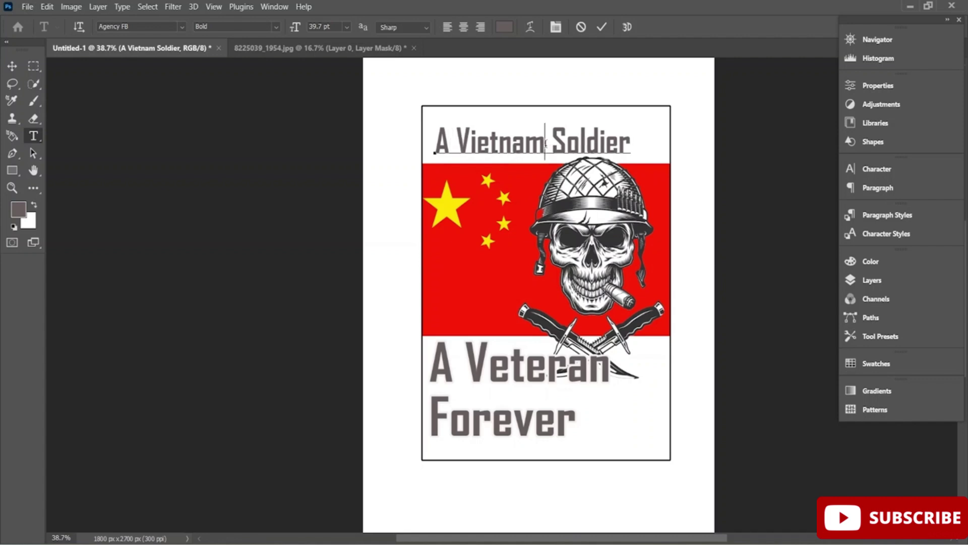
pyautogui.press('Return')
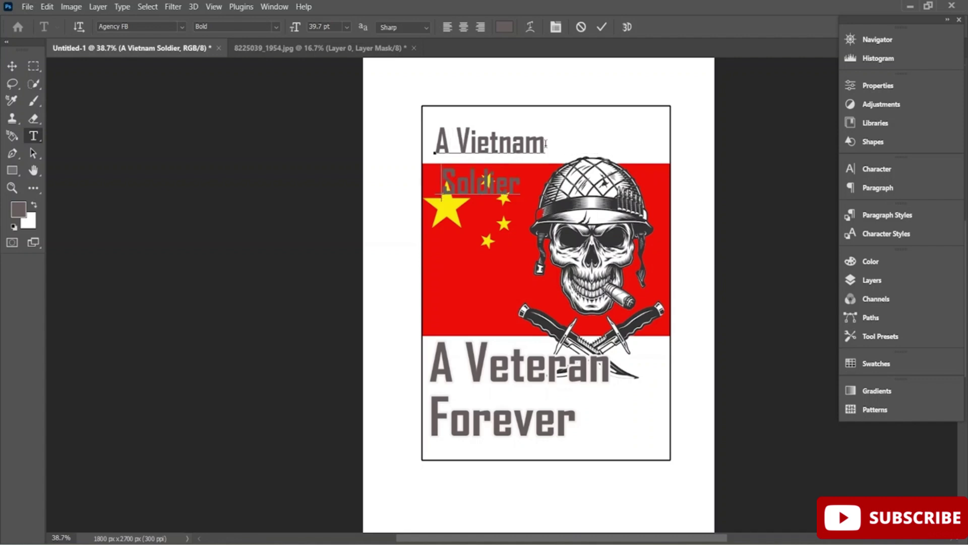
pyautogui.press('BackSpace')
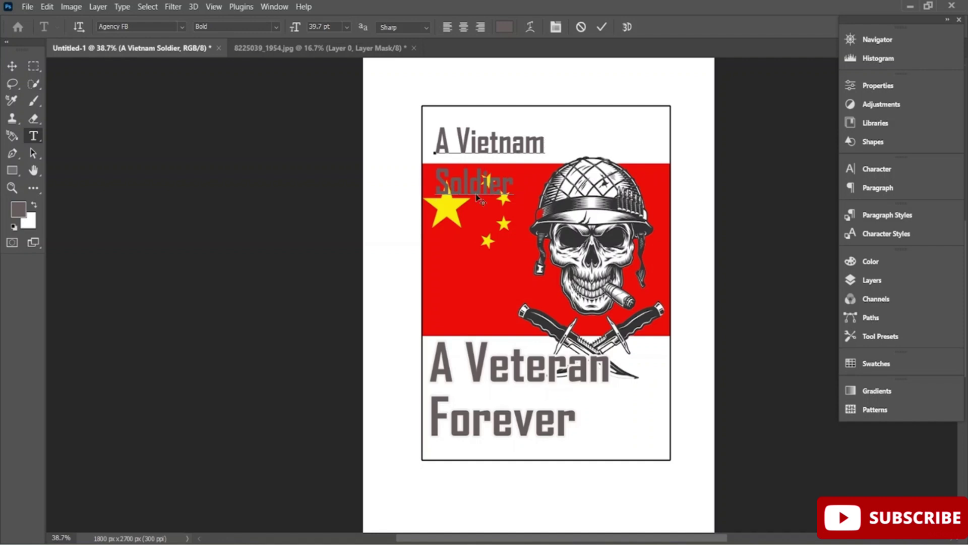
pyautogui.click(603, 27)
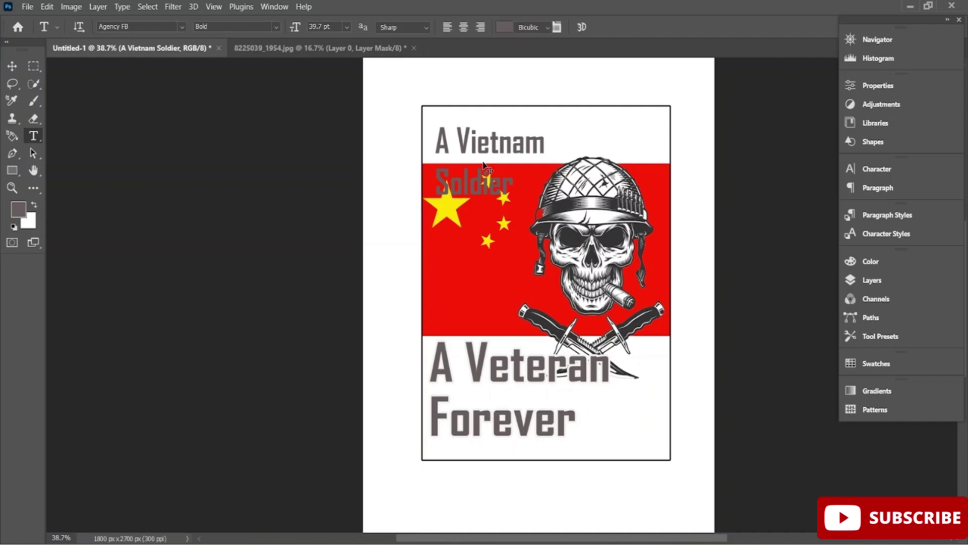
# - Move the two-line "A Vietnam Soldier" text into the rectangle's upper-left corner, scale it to about 115%, and apply the transform
pyautogui.hotkey('ctrl', 't')
pyautogui.moveTo(485, 155)
pyautogui.mouseDown()
pyautogui.moveTo(500, 140)
pyautogui.moveTo(481, 140)
pyautogui.mouseUp()
pyautogui.moveTo(539, 145)
pyautogui.mouseDown()
pyautogui.moveTo(651, 146)
pyautogui.moveTo(535, 143)
pyautogui.moveTo(543, 143)
pyautogui.mouseUp()
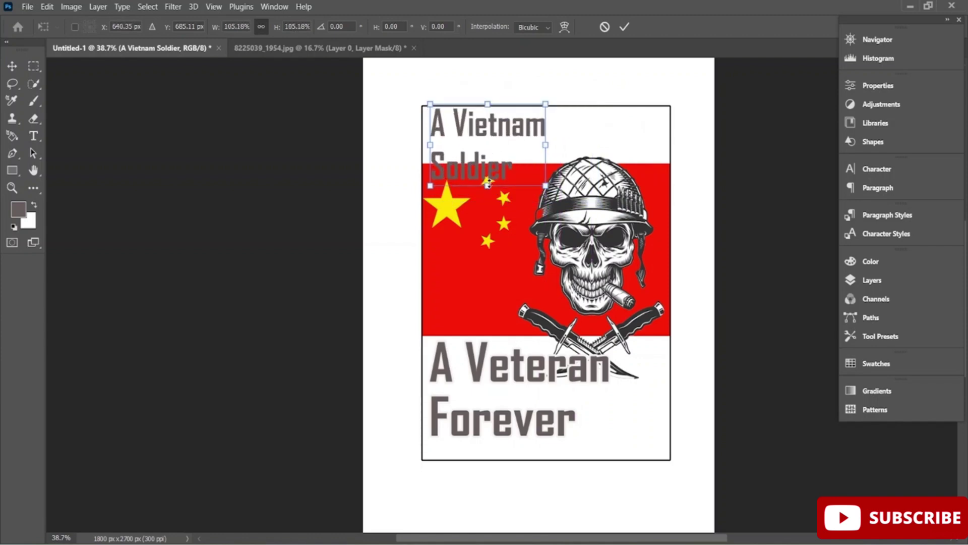
pyautogui.moveTo(488, 185); pyautogui.dragTo(488, 193)
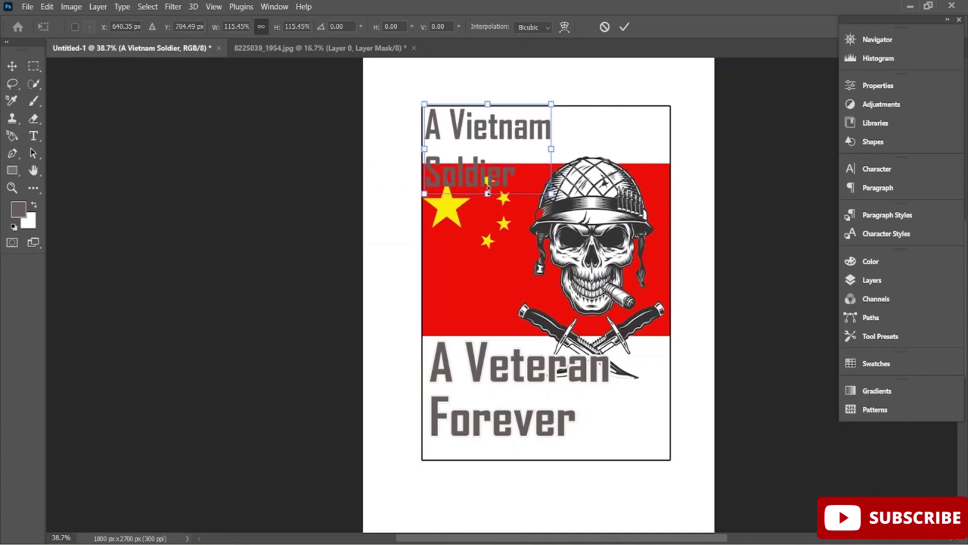
pyautogui.press('Return')
# - Shorten the top text to "A Vietnam" and add a new empty layer above it
pyautogui.click(904, 280)
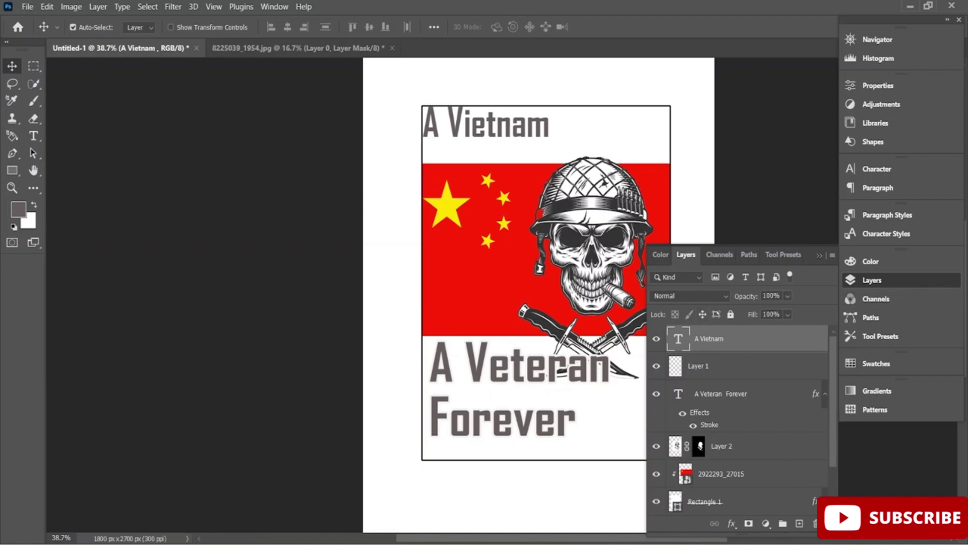
pyautogui.click(799, 523)
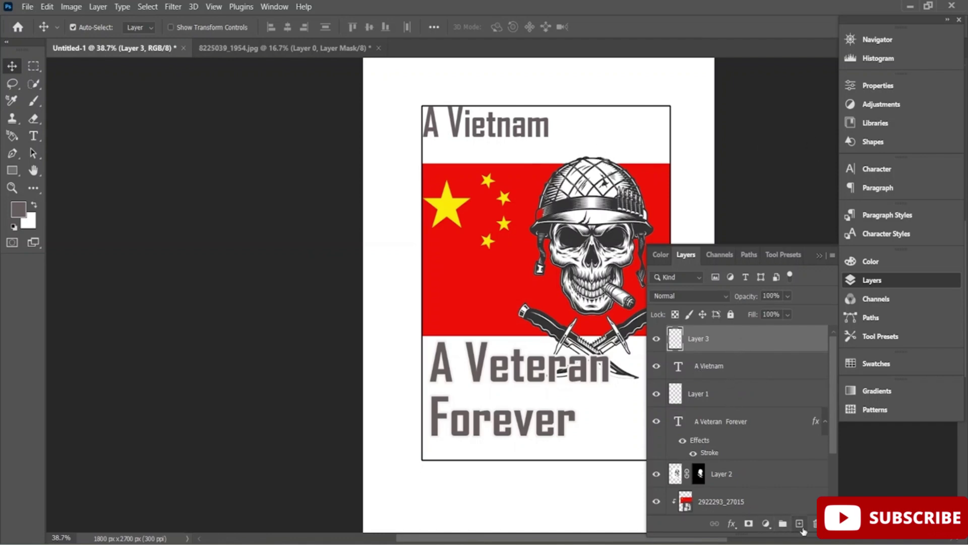
pyautogui.click(876, 281)
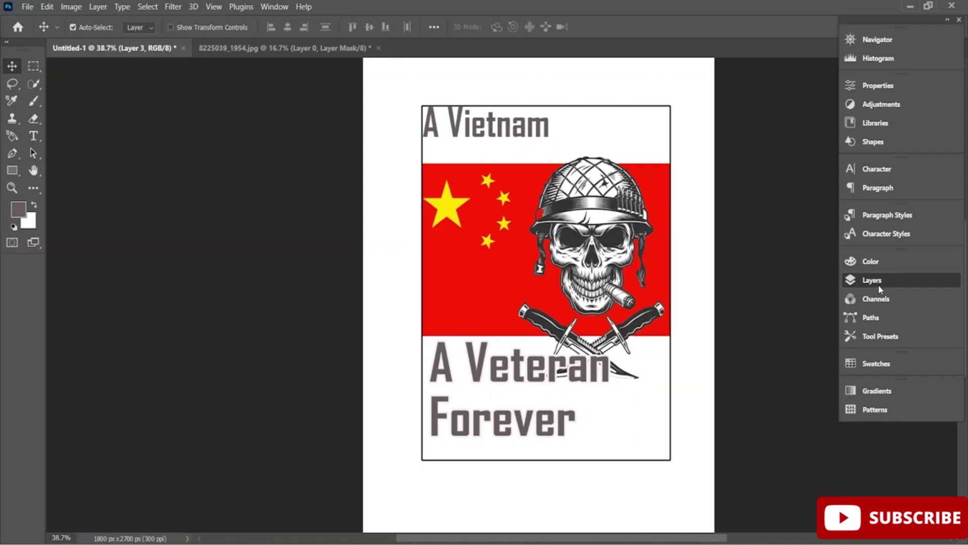
# - Enter "Soldier" as separate 36 pt Agency FB Bold text just below and right of "A Vietnam"
pyautogui.click(33, 136)
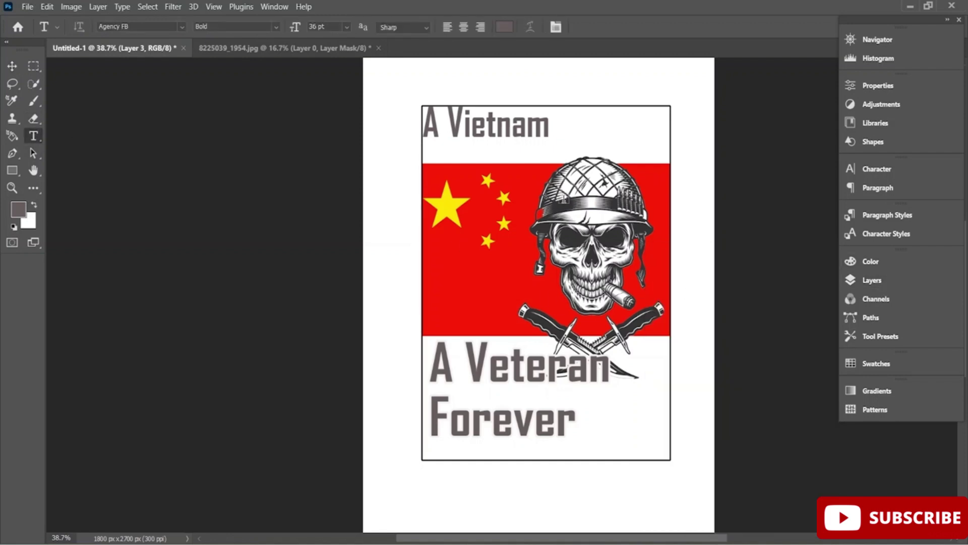
pyautogui.click(549, 156)
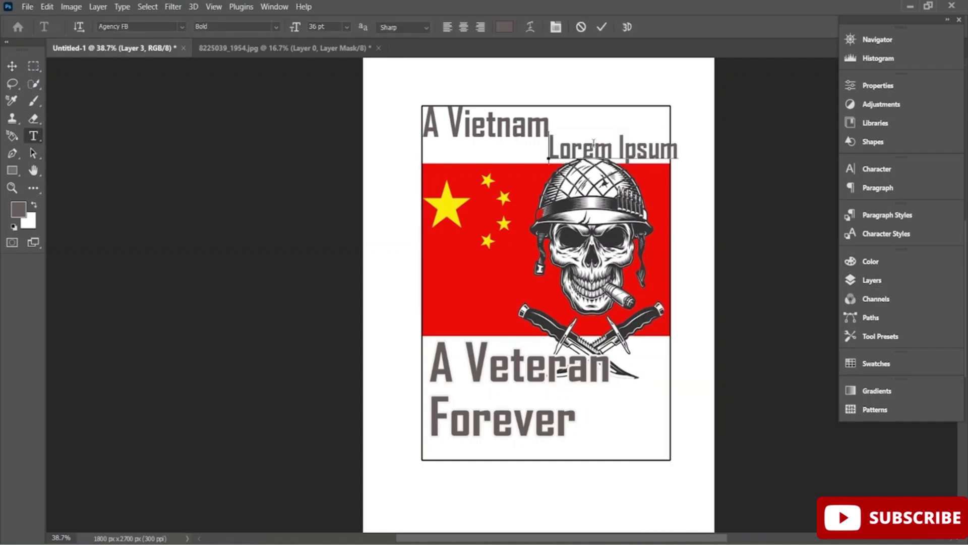
pyautogui.write('Soldier')
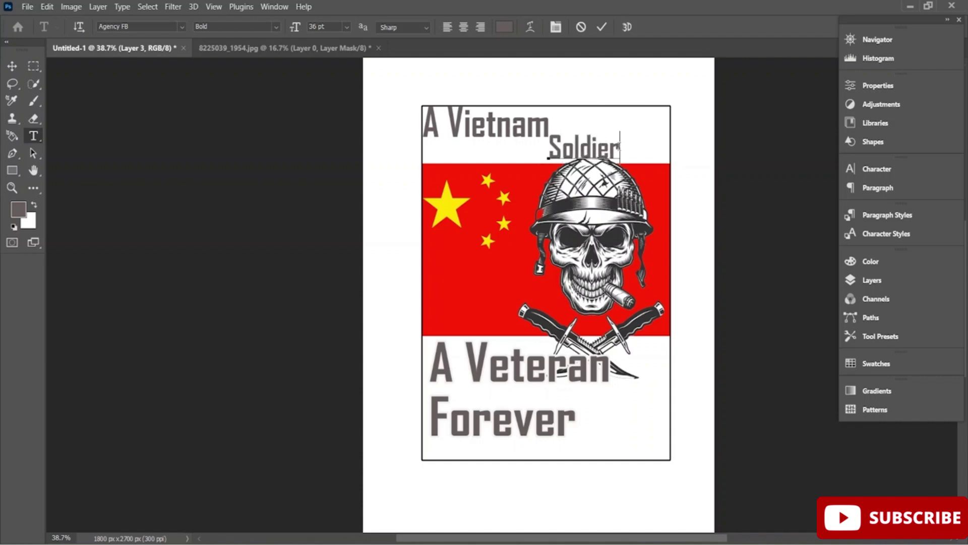
pyautogui.moveTo(620, 146); pyautogui.dragTo(555, 143)
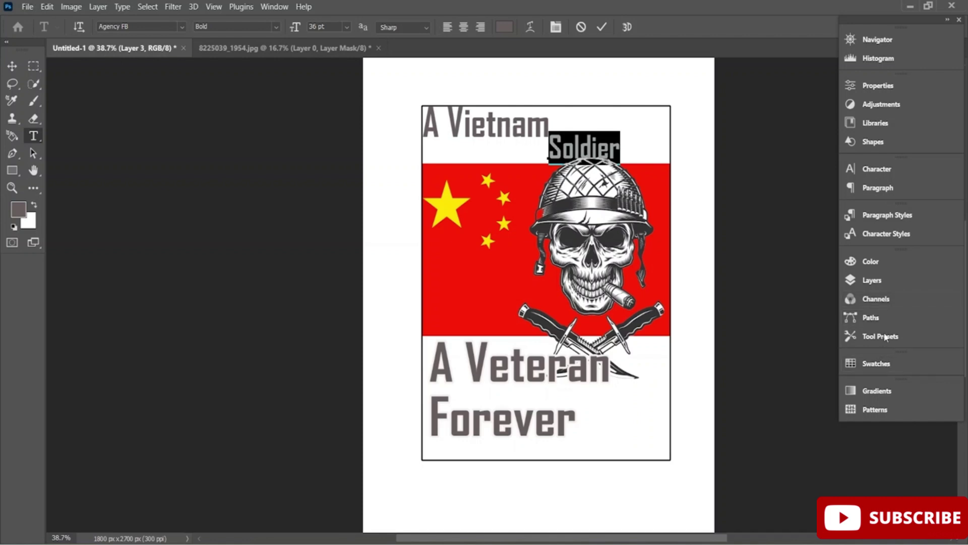
# - Commit the "Soldier" text and give its layer a 10 px off-white outside Stroke effect
pyautogui.click(888, 285)
pyautogui.click(723, 344)
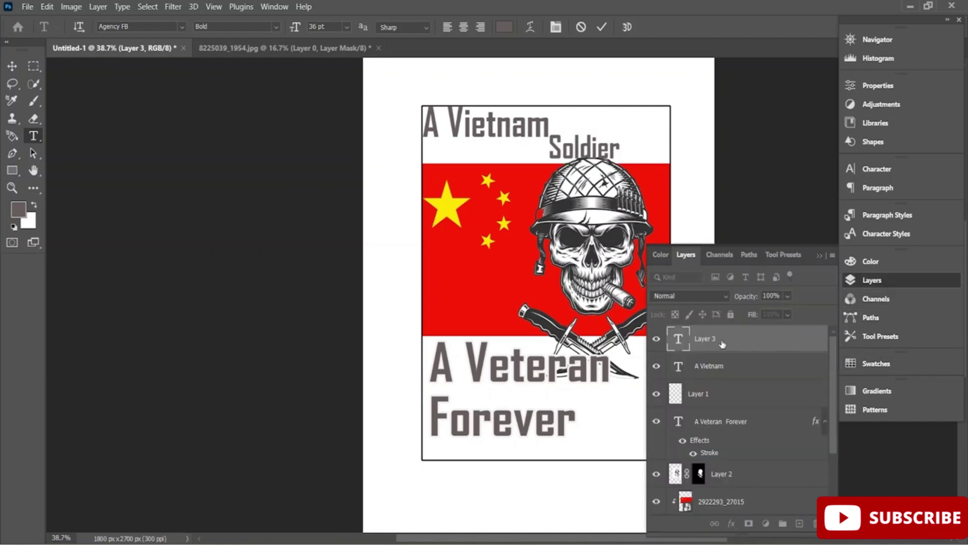
pyautogui.rightClick(708, 342)
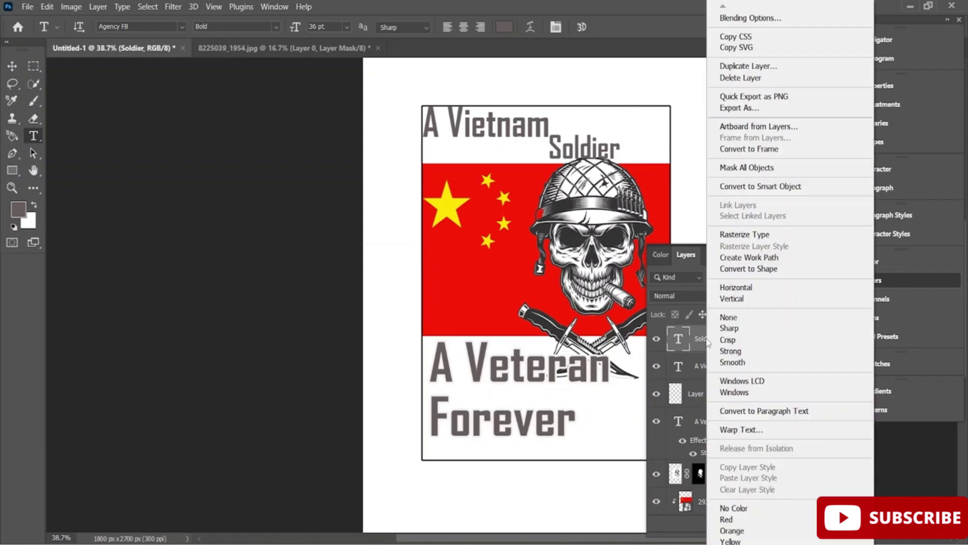
pyautogui.click(755, 19)
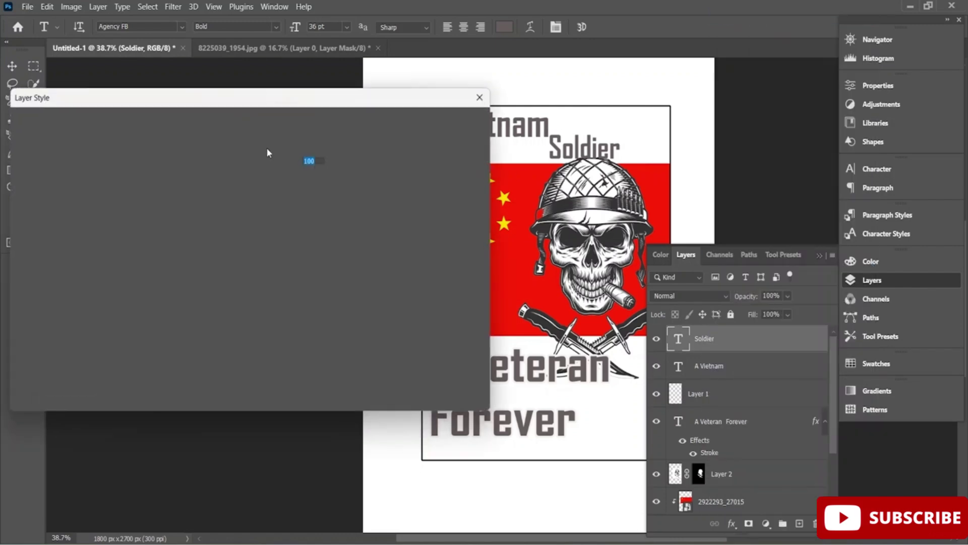
pyautogui.click(52, 210)
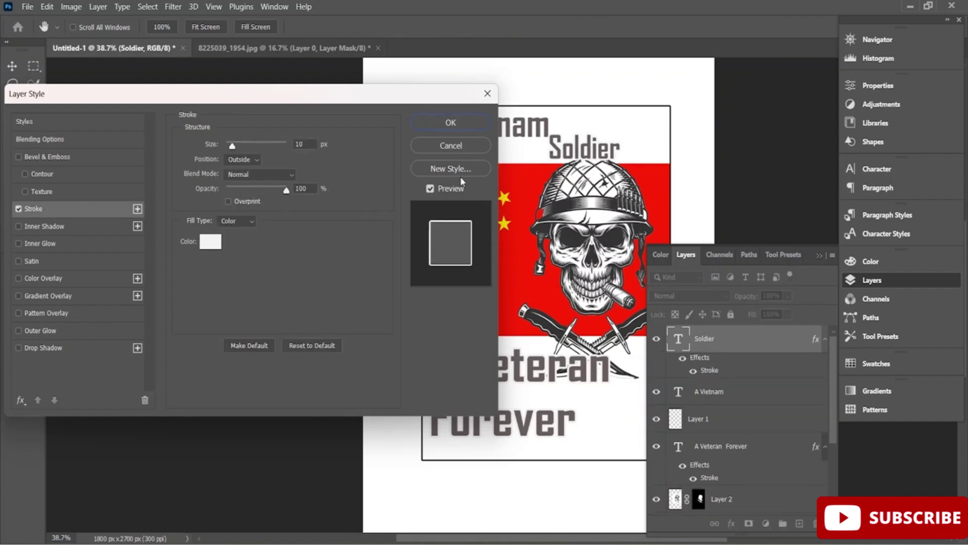
pyautogui.click(467, 129)
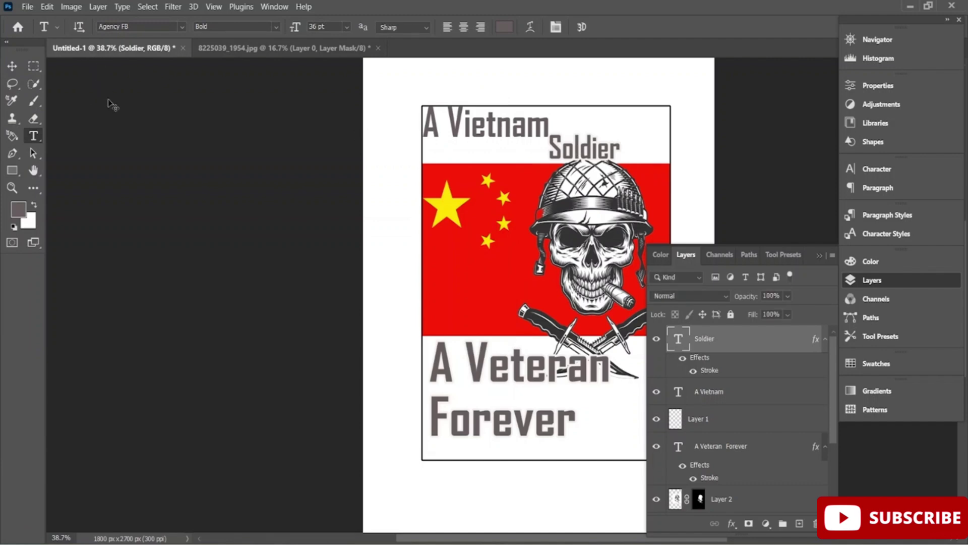
# - Move the "Soldier" text to the right, above the skull's helmet, and apply the transform
pyautogui.hotkey('ctrl', 't')
pyautogui.moveTo(577, 156); pyautogui.dragTo(601, 151)
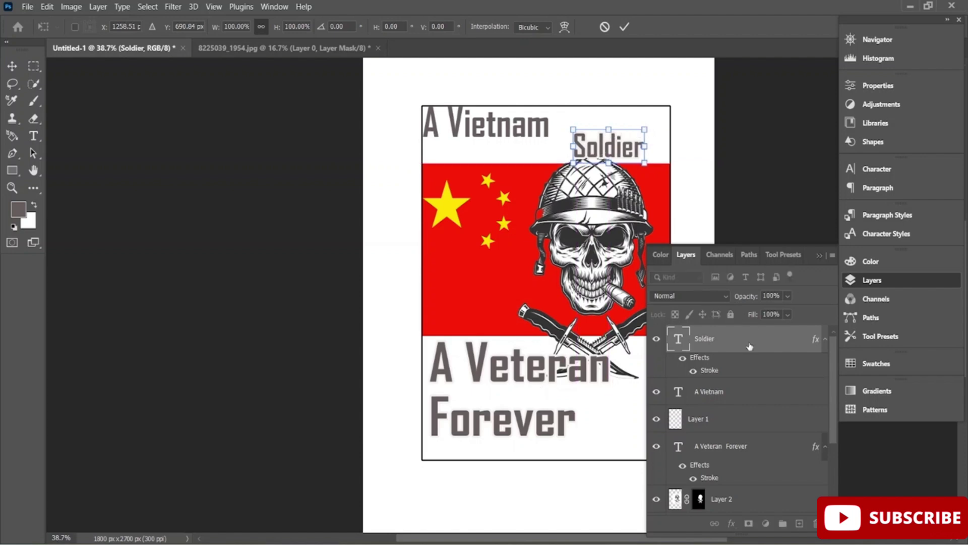
pyautogui.press('Return')
# - Check the font size of "A Veteran Forever", set the "Soldier" text to the same 59.91 pt, and commit it
pyautogui.doubleClick(528, 359)
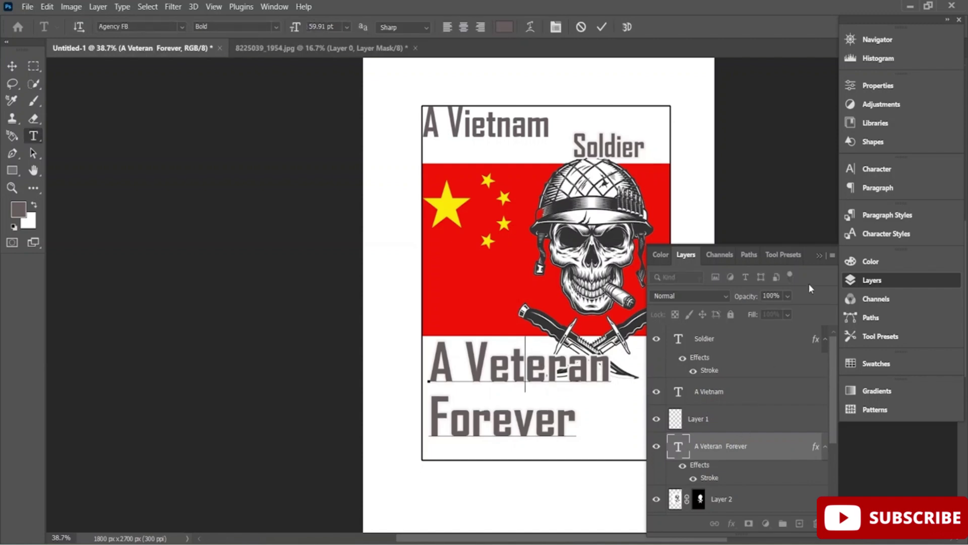
pyautogui.click(894, 174)
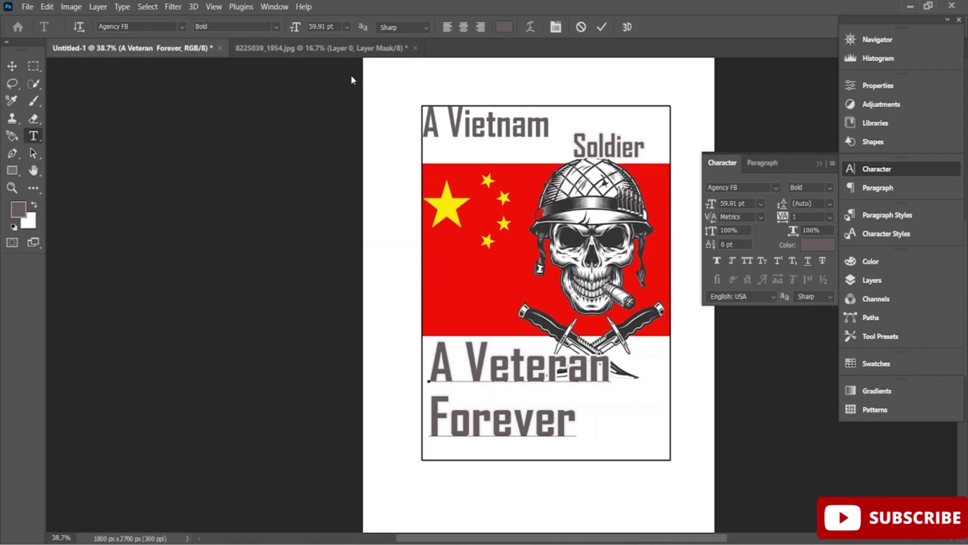
pyautogui.click(880, 170)
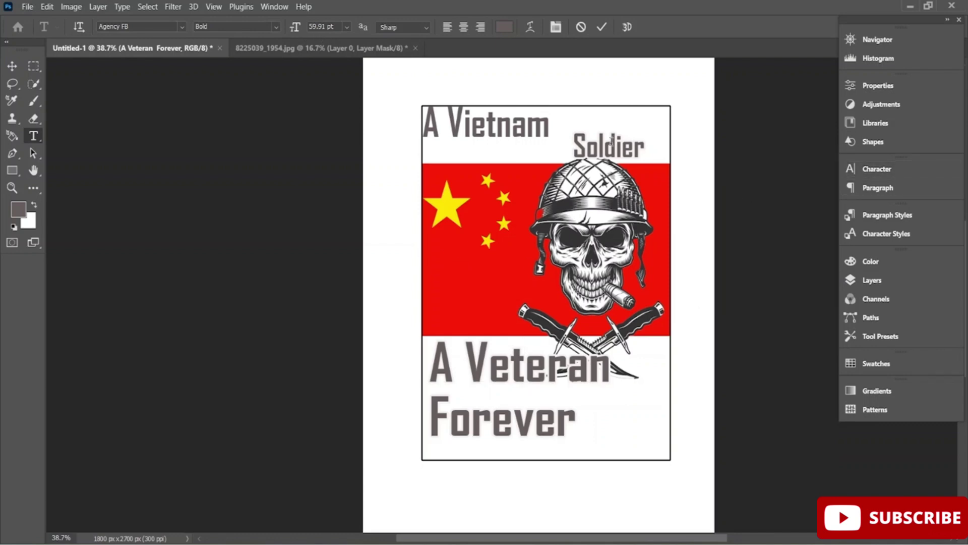
pyautogui.click(613, 150)
pyautogui.moveTo(646, 147); pyautogui.dragTo(567, 136)
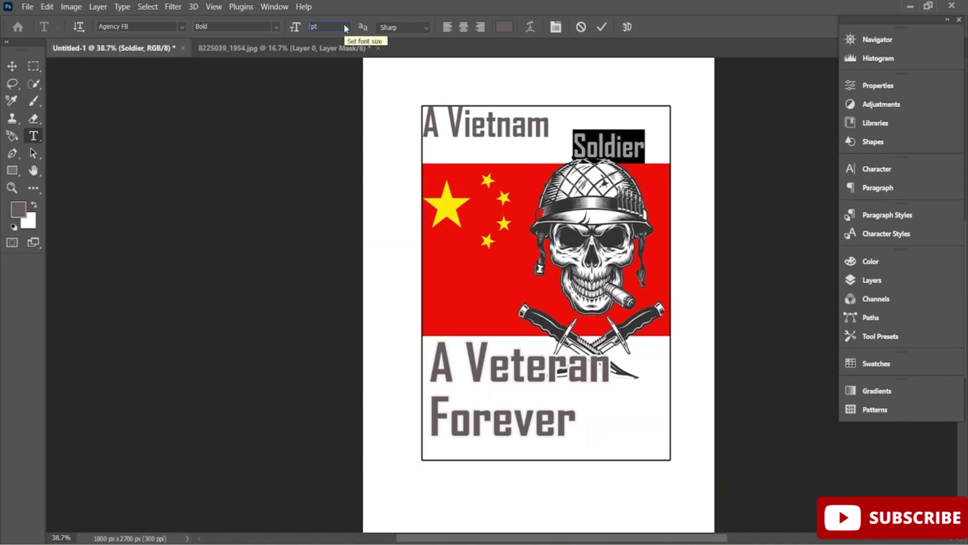
pyautogui.write('59.91')
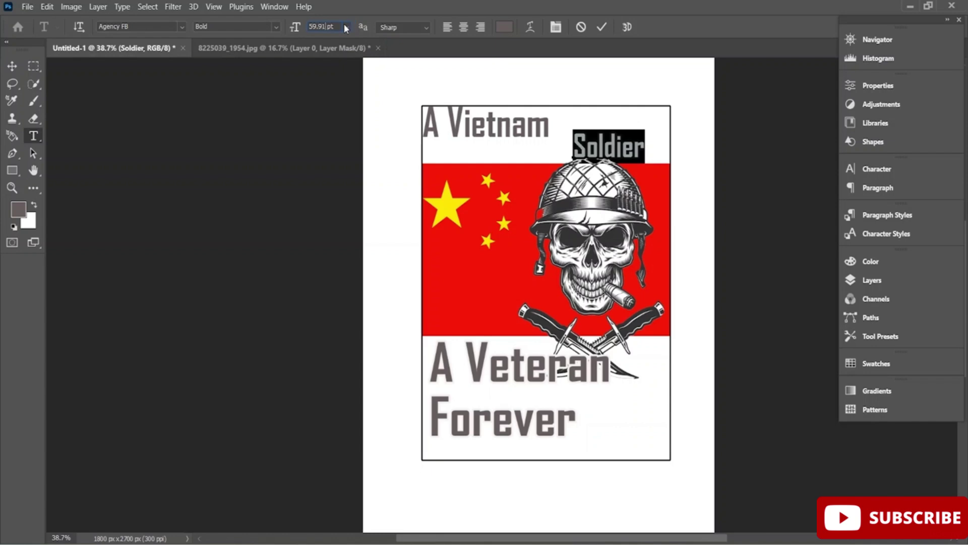
pyautogui.click(601, 27)
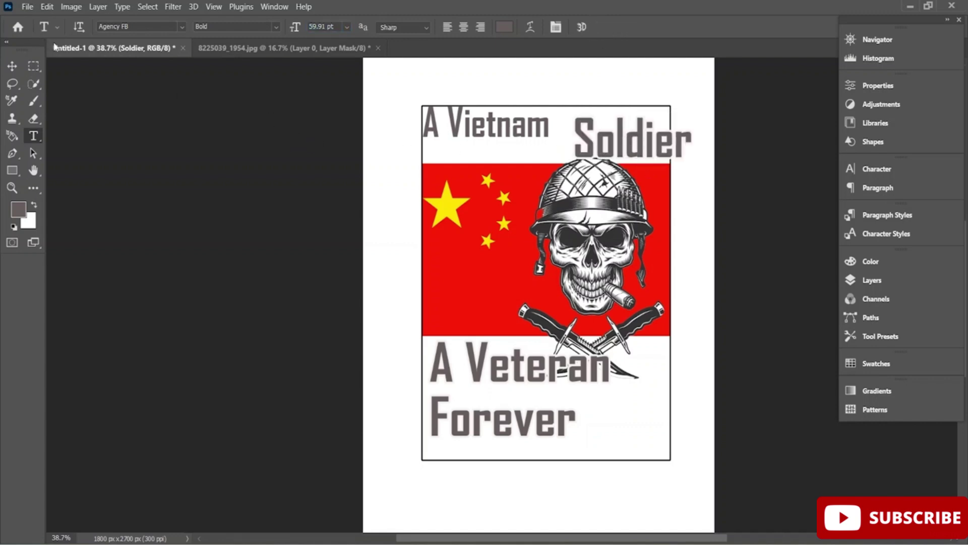
# - Move the enlarged "Soldier" text down and left so it fits inside the rectangle's right edge beside "A Vietnam"
pyautogui.hotkey('ctrl', 't')
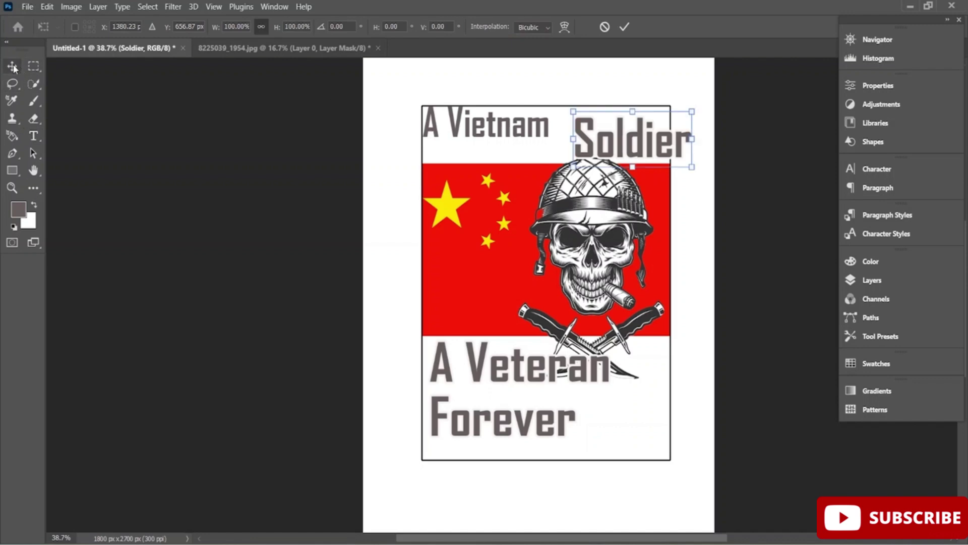
pyautogui.click(14, 69)
pyautogui.moveTo(630, 145); pyautogui.dragTo(607, 157)
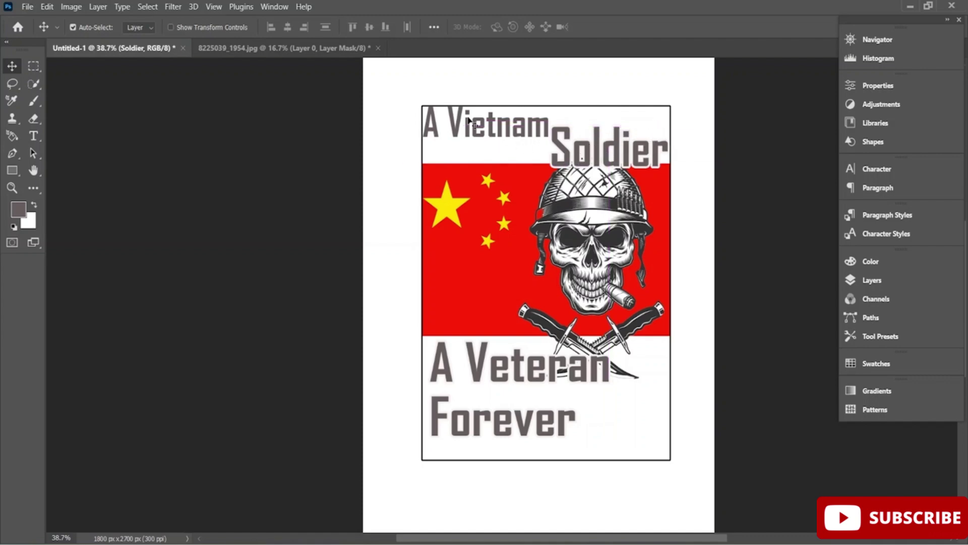
# - Set the "A Vietnam" text to 58 pt, commit it, and move it down inside the rectangle's upper edge
pyautogui.doubleClick(488, 127)
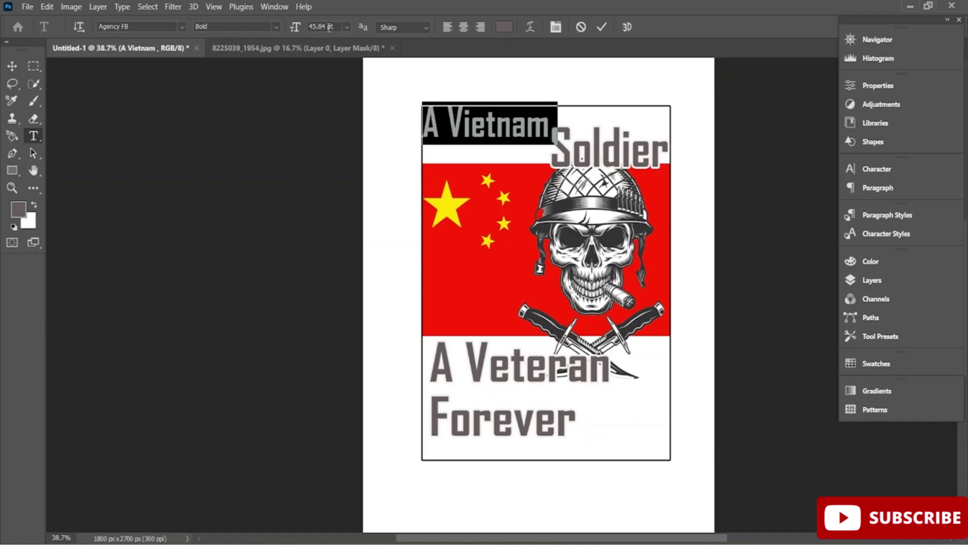
pyautogui.press('BackSpace')
pyautogui.press('BackSpace')
pyautogui.press('BackSpace')
pyautogui.press('BackSpace')
pyautogui.press('BackSpace')
pyautogui.write('58')
pyautogui.press('Return')
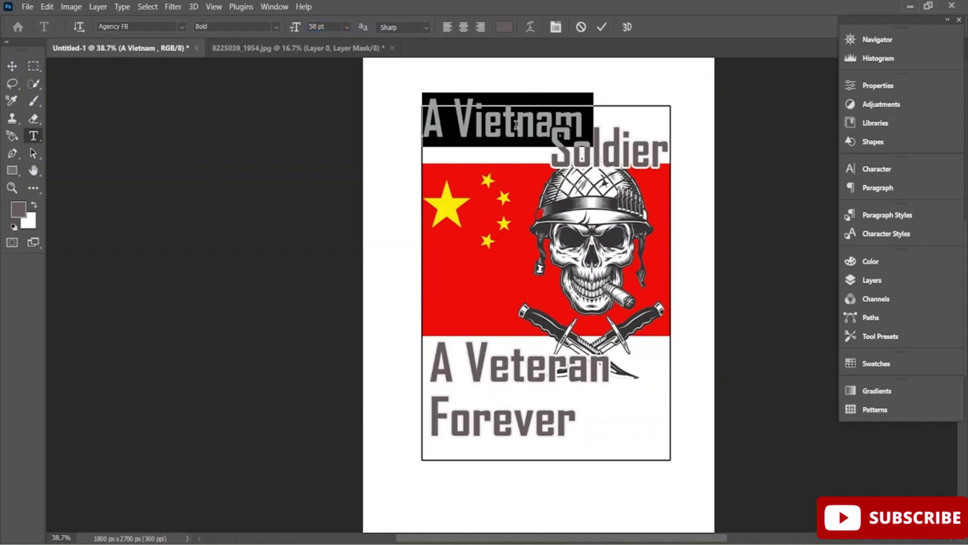
pyautogui.click(602, 28)
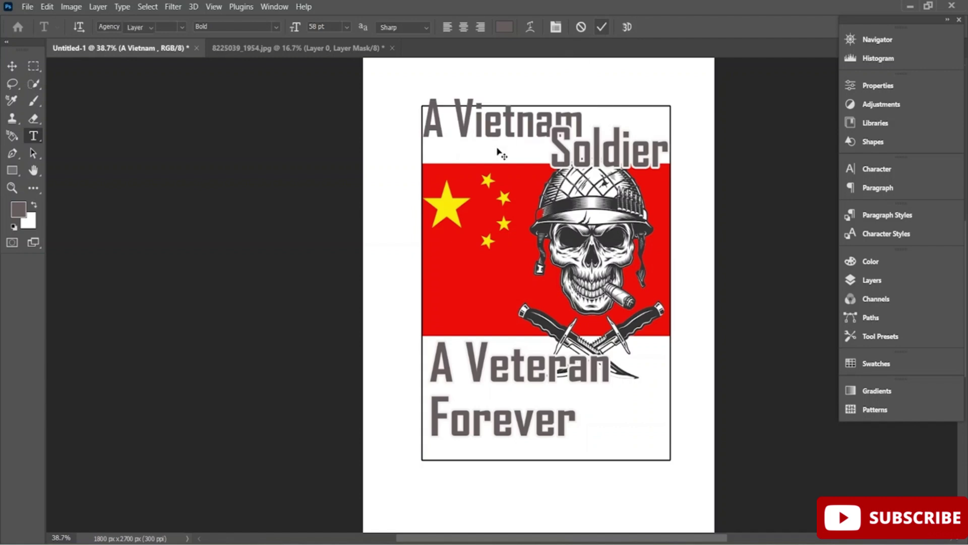
pyautogui.press('v')
pyautogui.moveTo(497, 130); pyautogui.dragTo(497, 139)
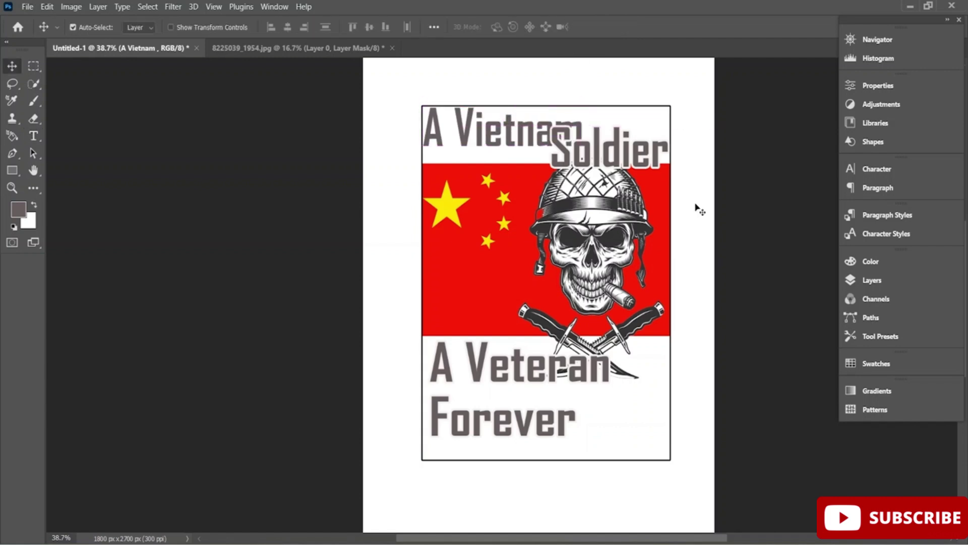
# - Place the "A Vietnam" layer above the "Soldier" layer and give it a 10 px off-white outside Stroke effect
pyautogui.click(875, 280)
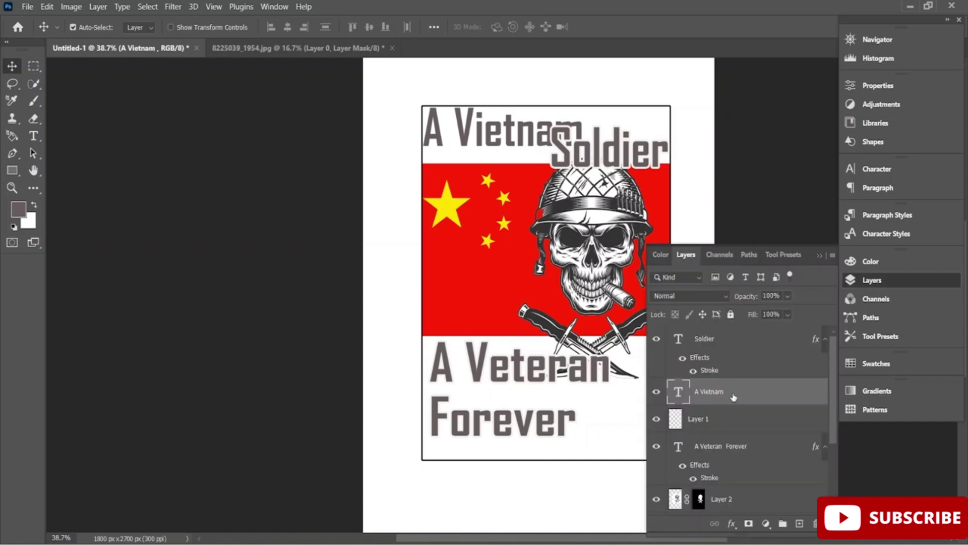
pyautogui.moveTo(733, 398); pyautogui.dragTo(736, 334)
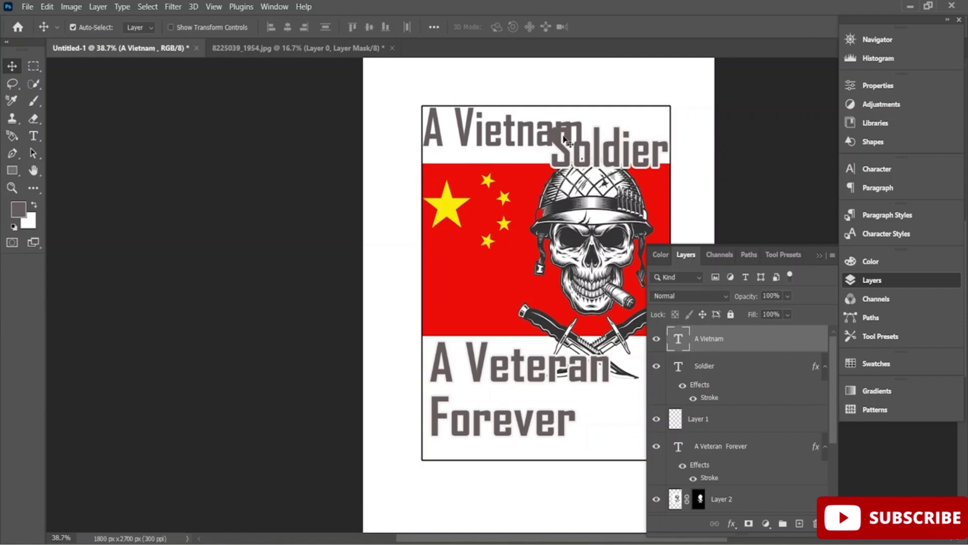
pyautogui.rightClick(717, 342)
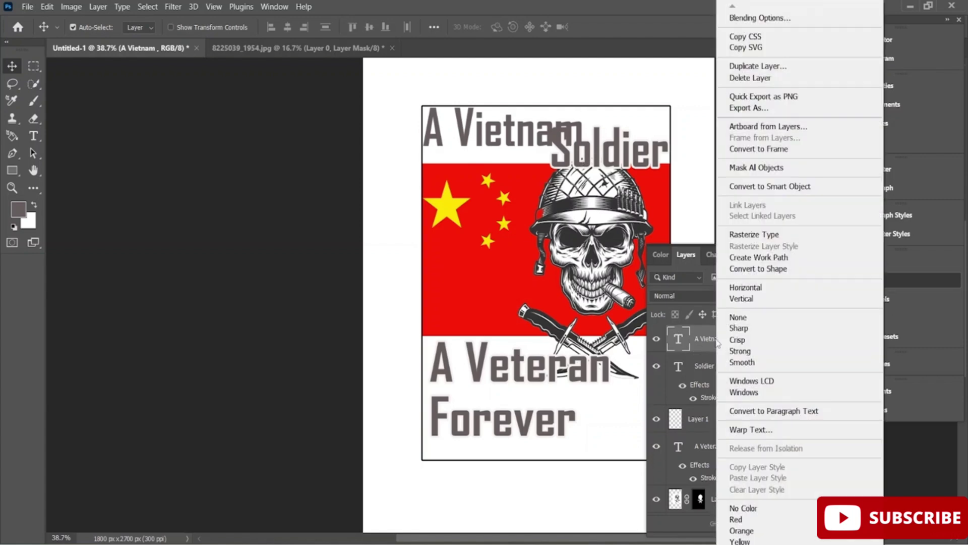
pyautogui.click(751, 20)
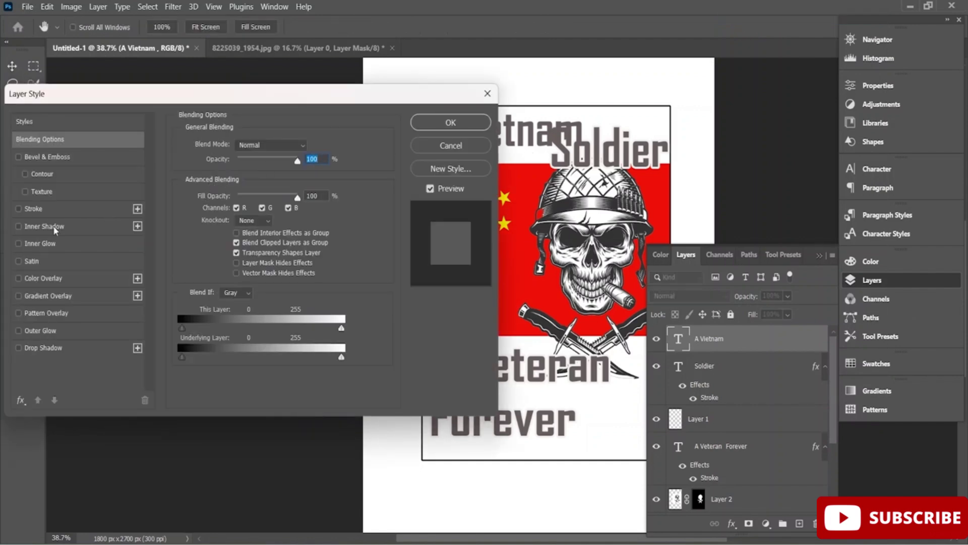
pyautogui.click(32, 260)
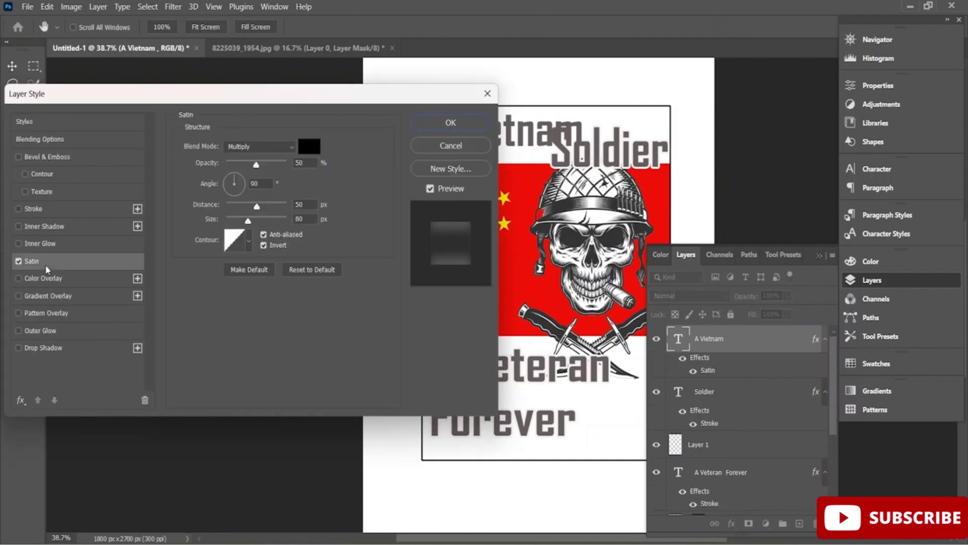
pyautogui.click(19, 262)
pyautogui.click(32, 210)
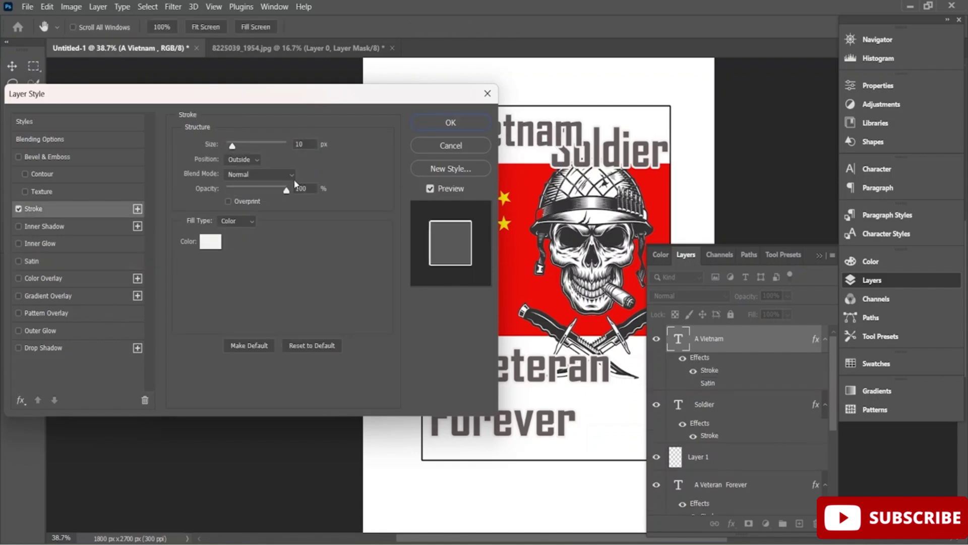
pyautogui.click(436, 125)
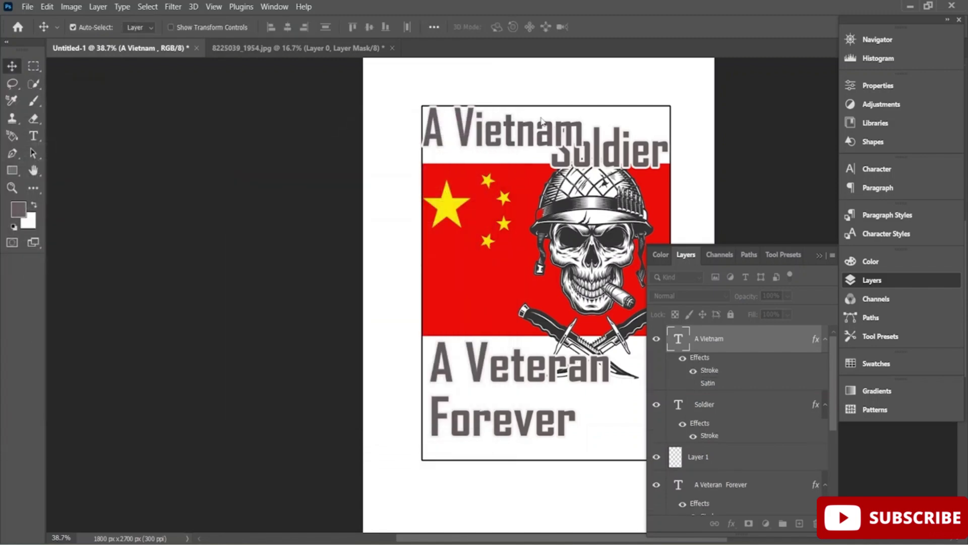
# - Scale the "A Vietnam" text down to about 51.75 pt so it overlaps "Soldier" less, and commit it
pyautogui.moveTo(508, 136); pyautogui.dragTo(507, 132)
pyautogui.doubleClick(561, 131)
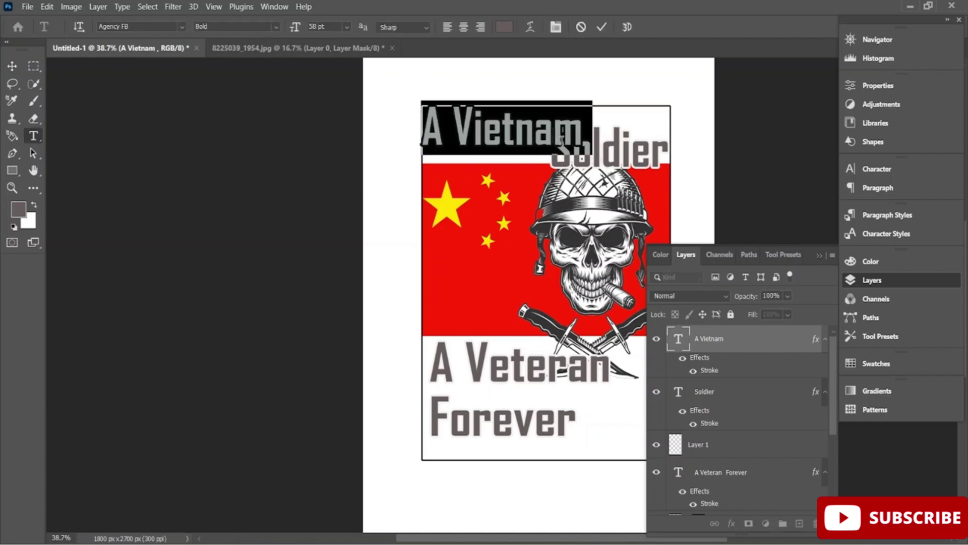
pyautogui.hotkey('ctrl', 't')
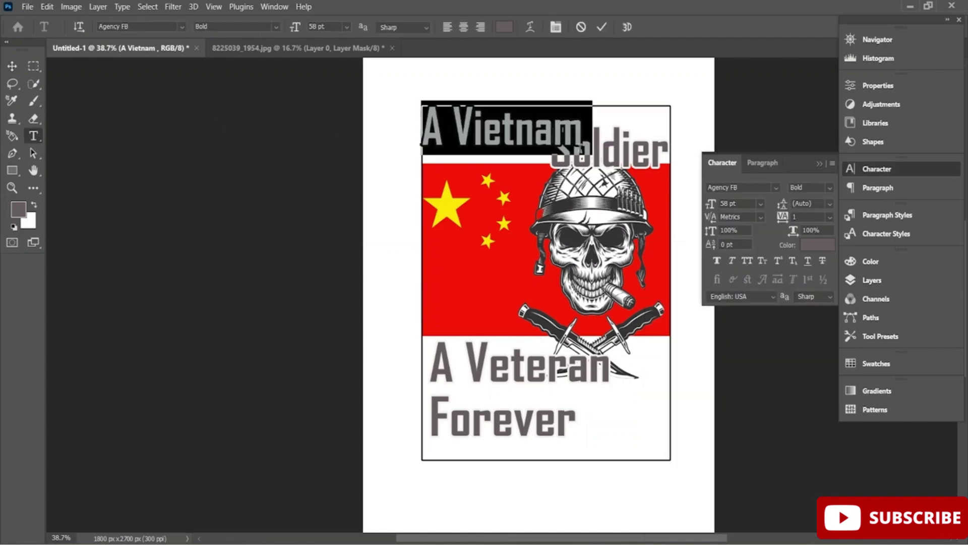
pyautogui.hotkey('ctrl', 't')
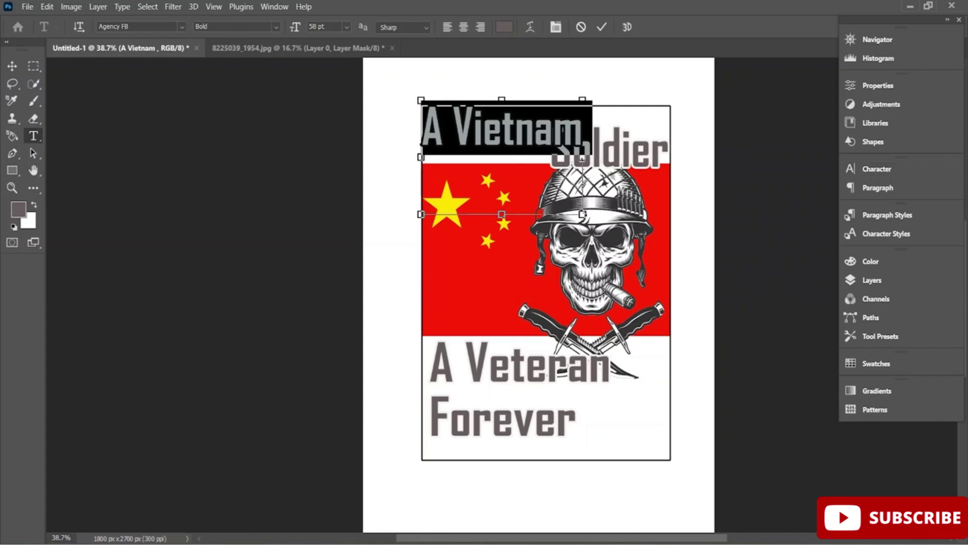
pyautogui.moveTo(584, 215); pyautogui.dragTo(563, 202)
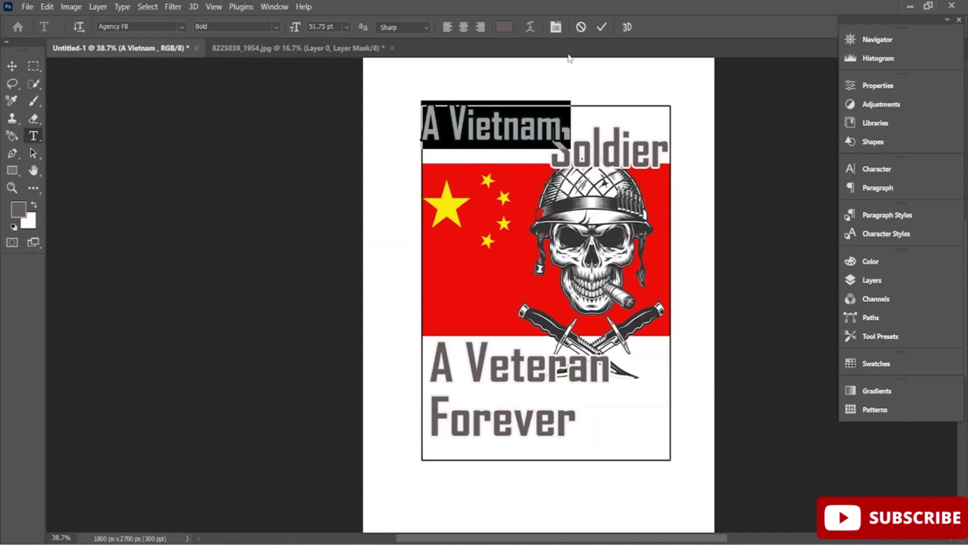
pyautogui.click(603, 28)
pyautogui.press('v')
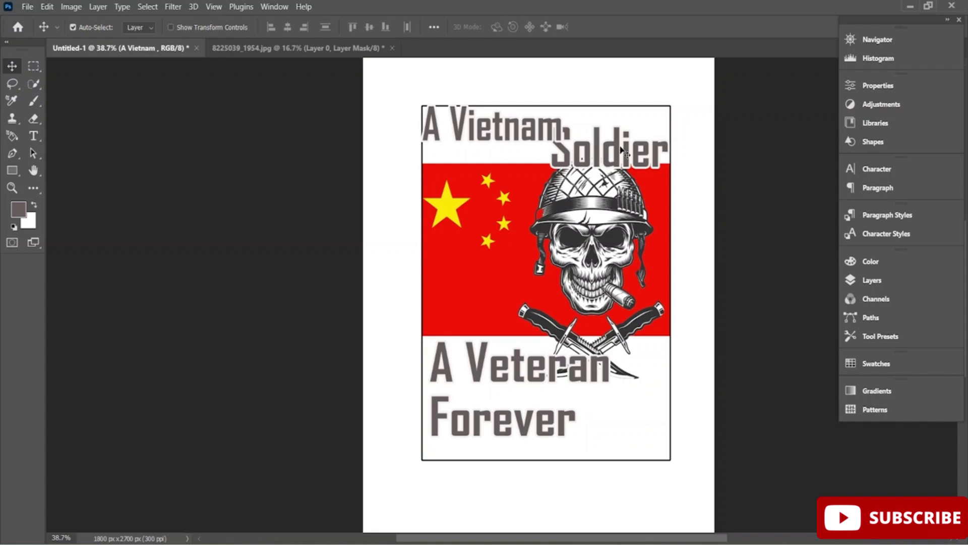
# - Nudge "Soldier" slightly right and move "A Veteran Forever" against the rectangle's left edge, below the flag
pyautogui.moveTo(621, 149); pyautogui.dragTo(603, 164)
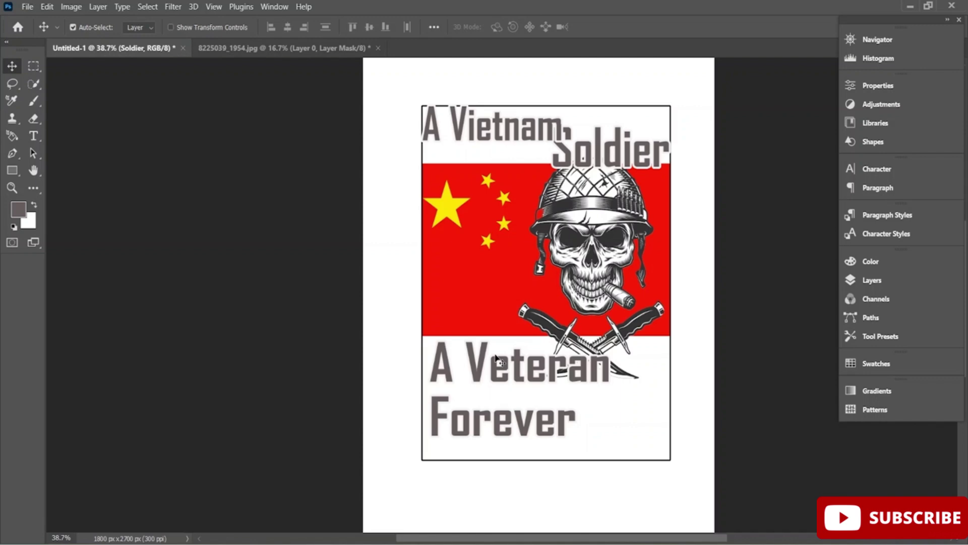
pyautogui.moveTo(529, 365); pyautogui.dragTo(522, 356)
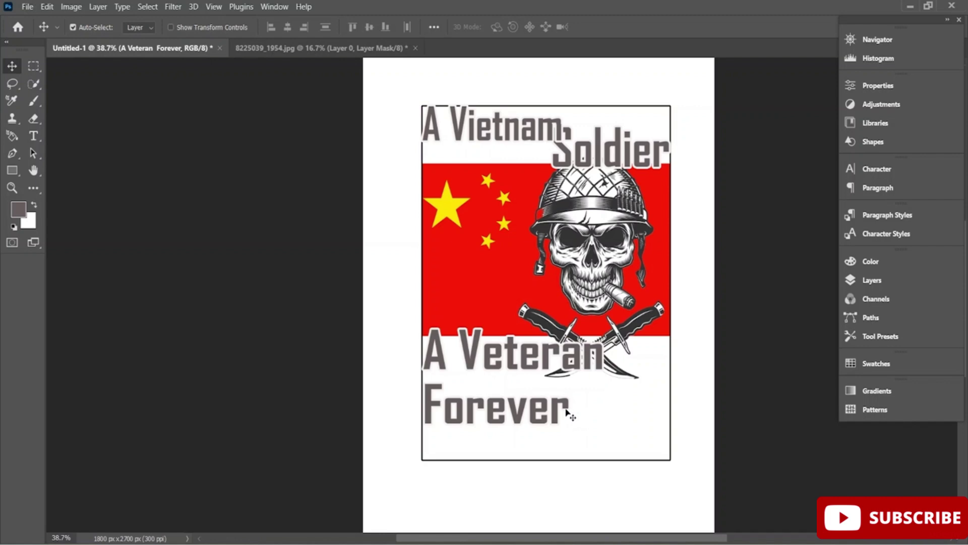
pyautogui.moveTo(531, 376); pyautogui.dragTo(529, 366)
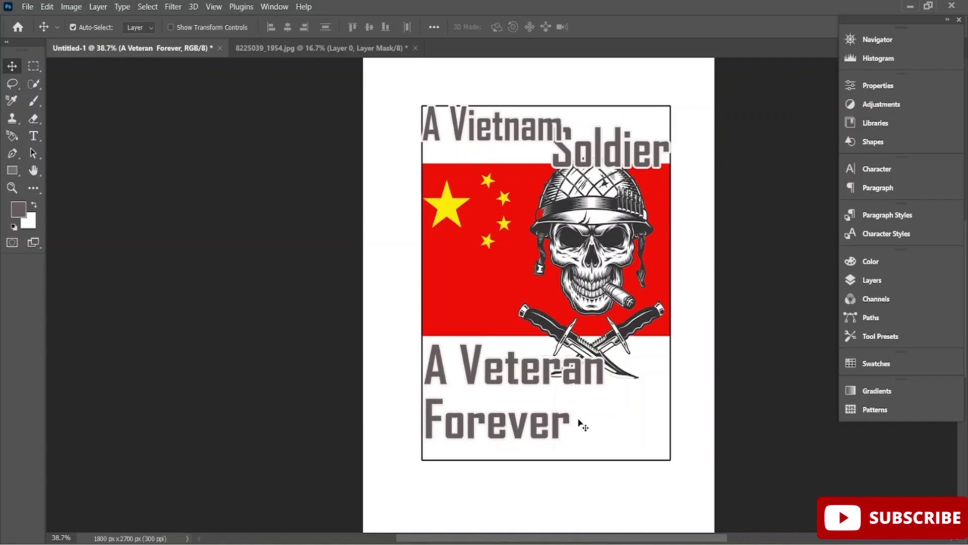
# - Center-align the "A Veteran Forever" text and move it back inside the rectangle, under the crossed knives
pyautogui.doubleClick(570, 423)
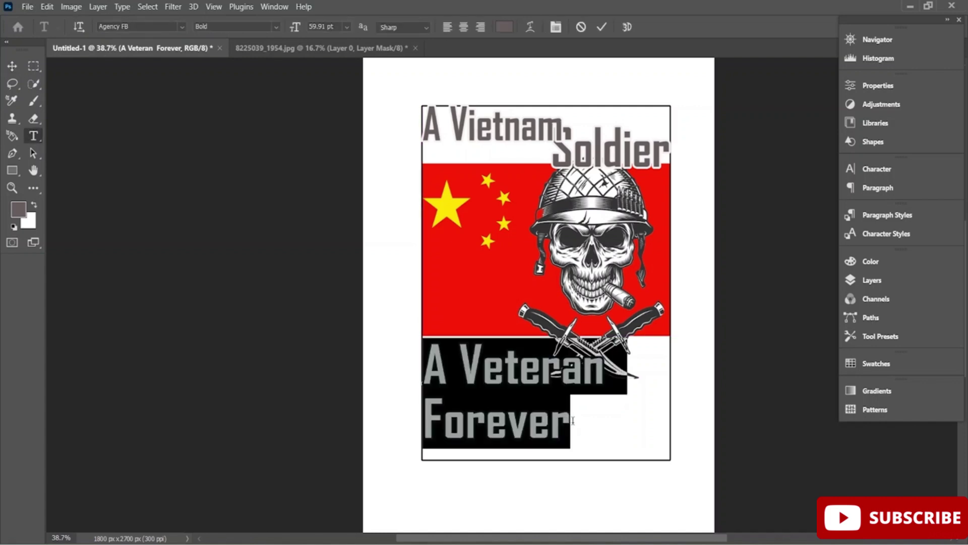
pyautogui.click(880, 190)
pyautogui.click(737, 189)
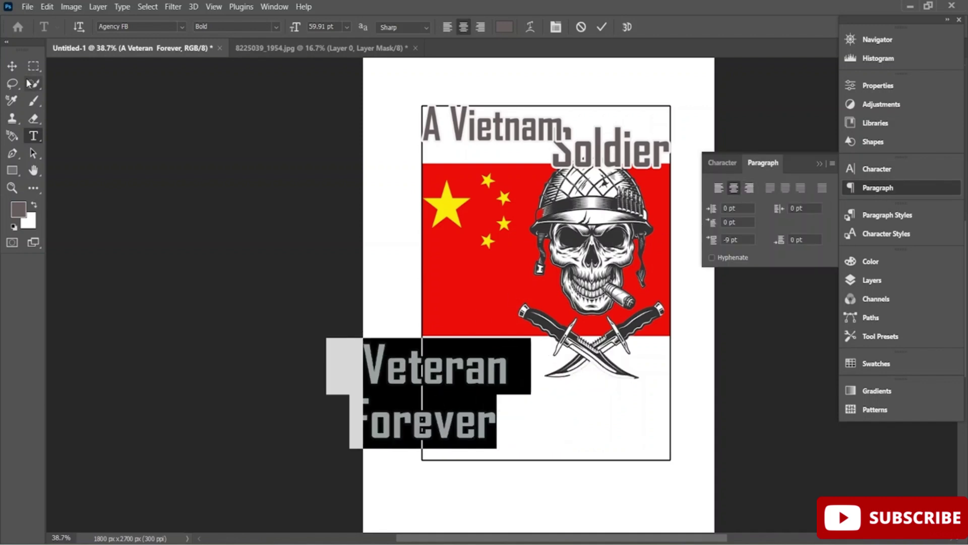
pyautogui.click(13, 66)
pyautogui.moveTo(413, 372); pyautogui.dragTo(535, 374)
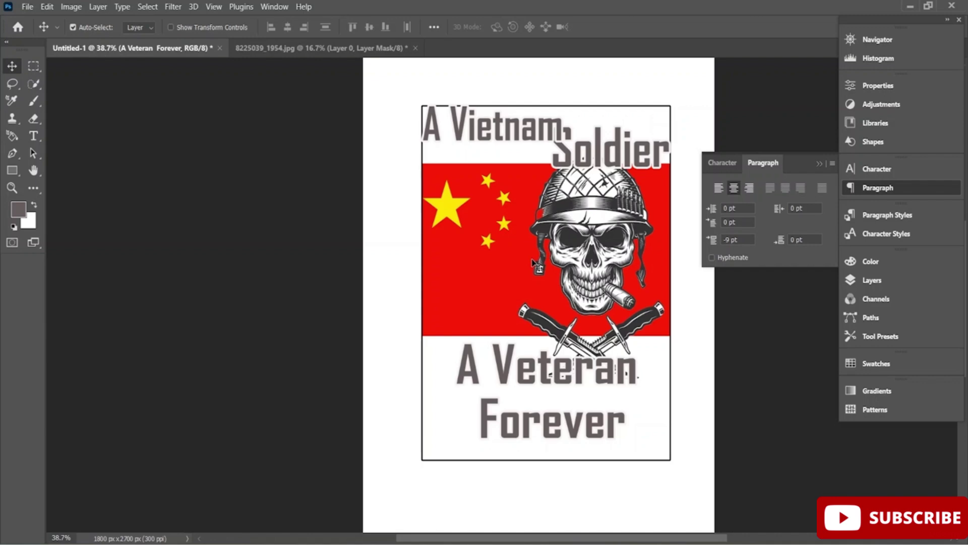
# - Remove the "A" from "A Veteran Forever", commit the text, and nudge it slightly up and right
pyautogui.doubleClick(481, 369)
pyautogui.click(480, 366)
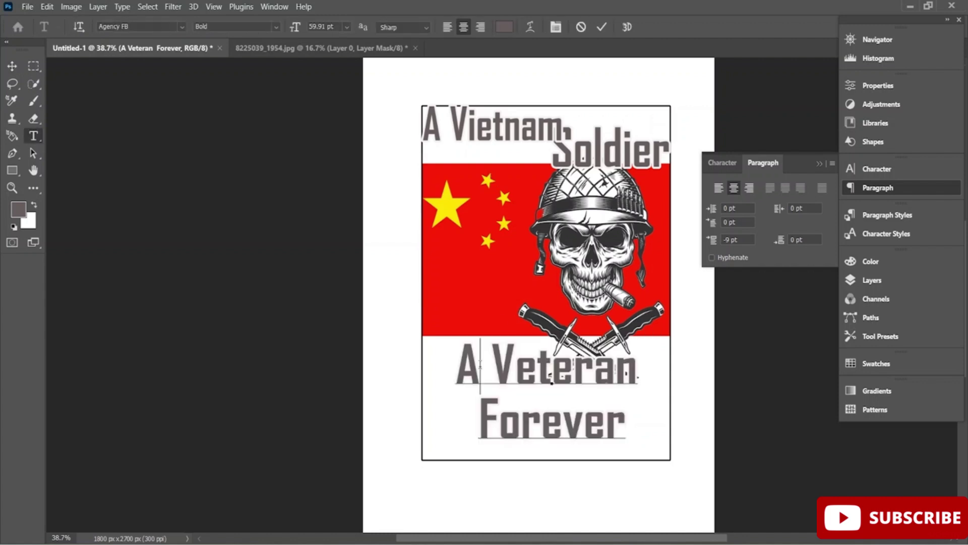
pyautogui.press('BackSpace')
pyautogui.press('BackSpace')
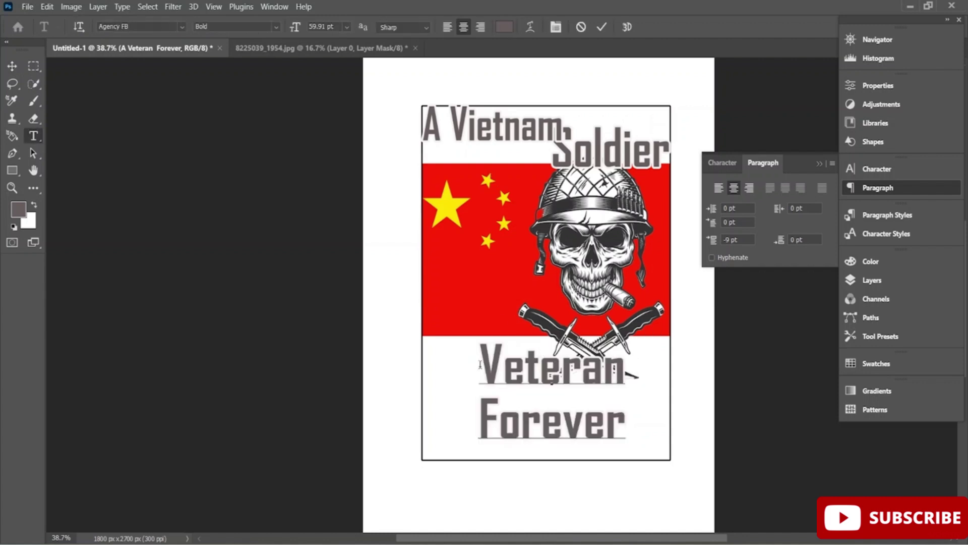
pyautogui.click(602, 29)
pyautogui.press('v')
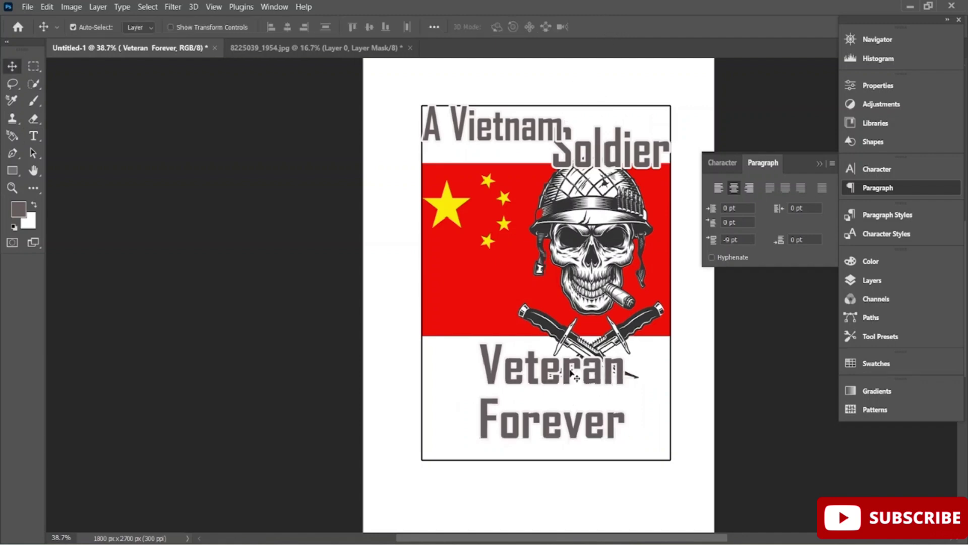
pyautogui.moveTo(571, 373)
pyautogui.mouseDown()
pyautogui.moveTo(573, 366)
pyautogui.moveTo(594, 381)
pyautogui.moveTo(581, 371)
pyautogui.mouseUp()
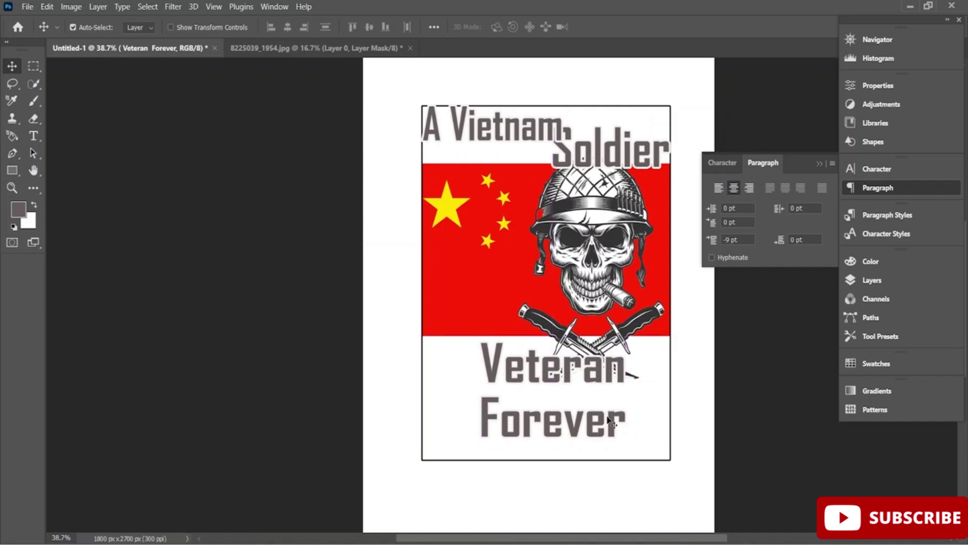
# - Set the "Soldier" text colour to the darker brownish grey 605353 and commit it
pyautogui.doubleClick(561, 147)
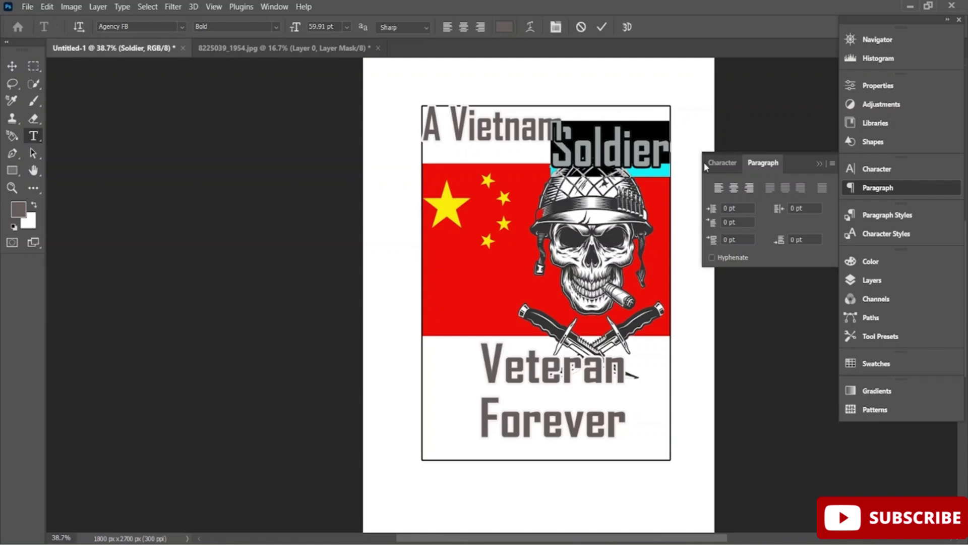
pyautogui.click(506, 28)
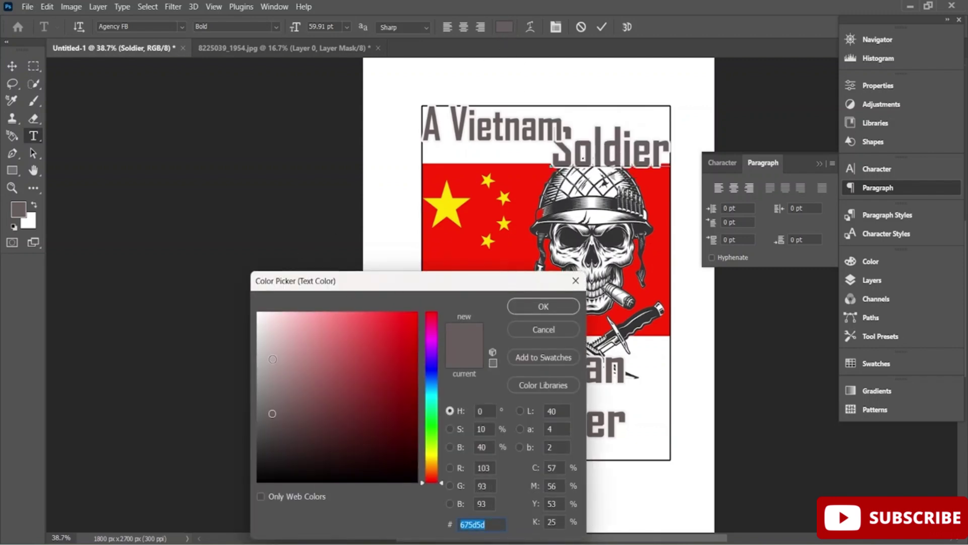
pyautogui.click(280, 418)
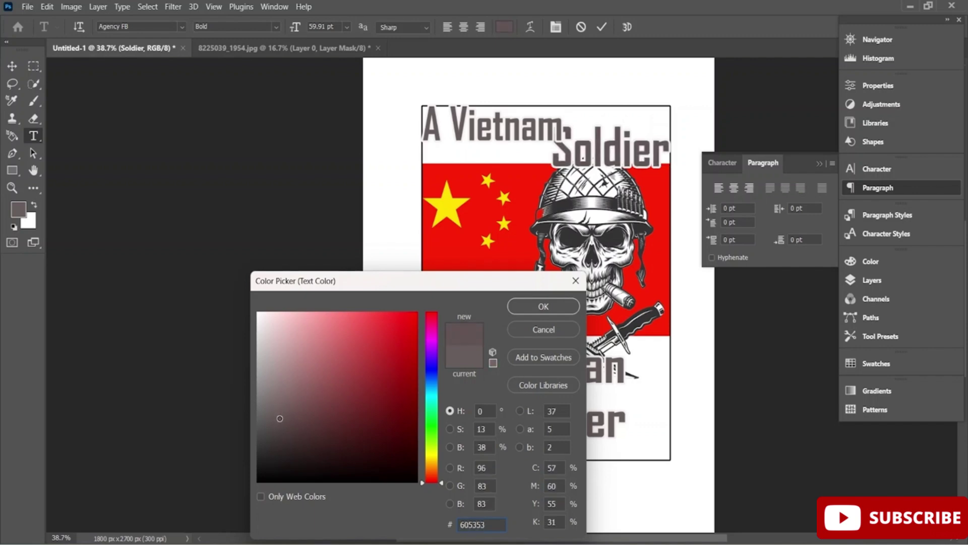
pyautogui.moveTo(280, 418); pyautogui.dragTo(279, 418)
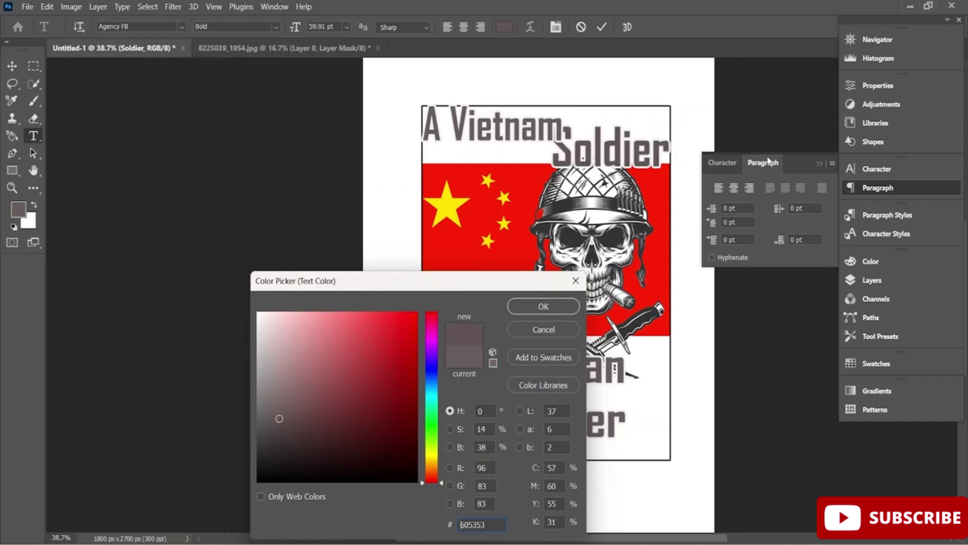
pyautogui.click(543, 306)
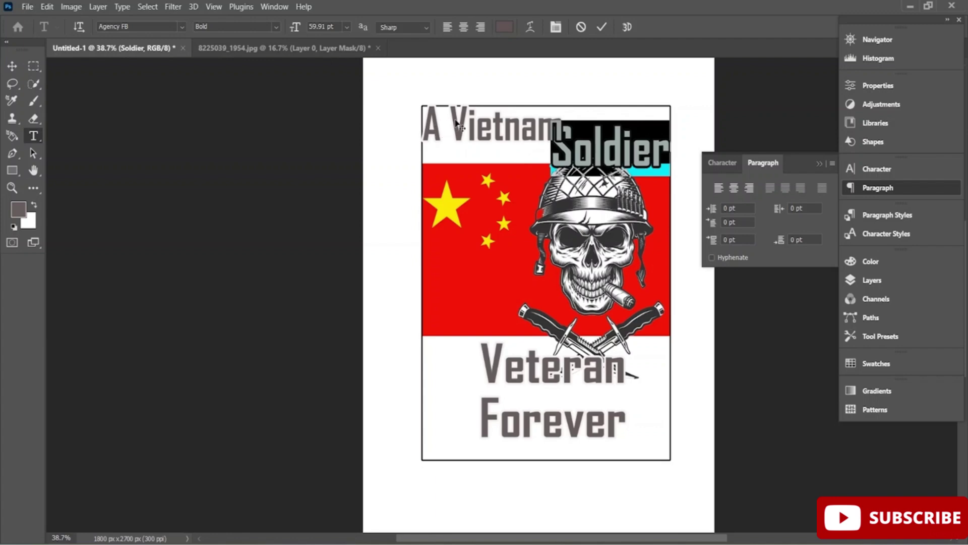
pyautogui.click(601, 29)
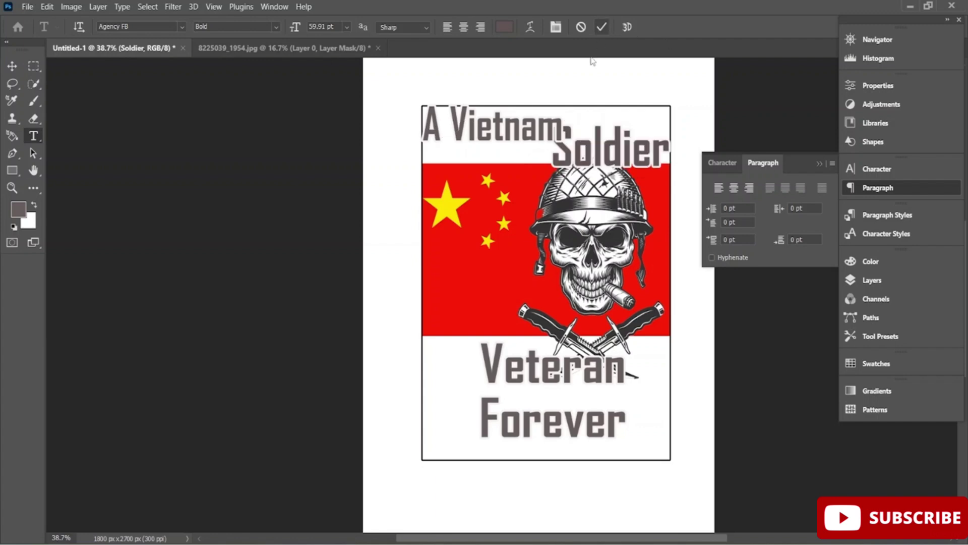
pyautogui.press('v')
# - Set the "A Vietnam" text colour to the flag's red, ff2305, and commit it
pyautogui.doubleClick(460, 117)
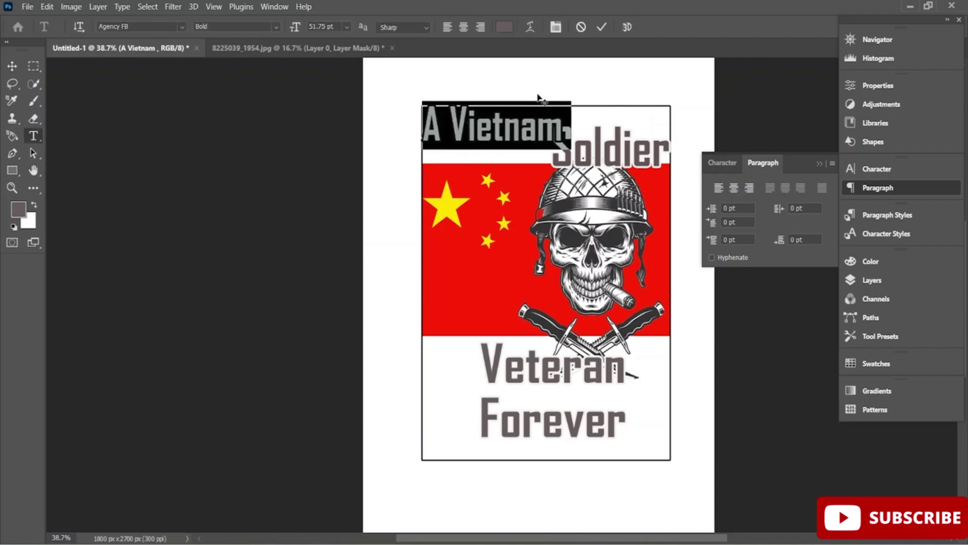
pyautogui.click(501, 29)
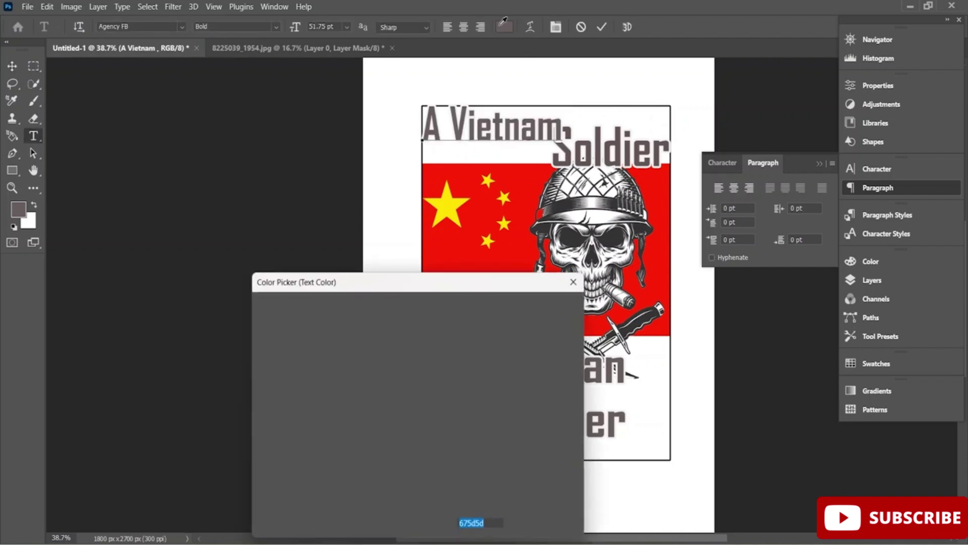
pyautogui.click(529, 175)
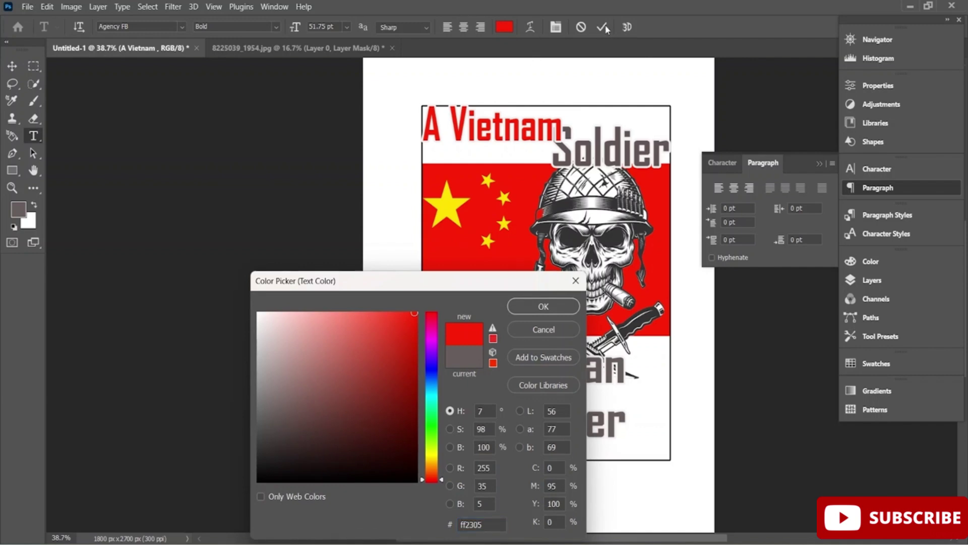
pyautogui.click(543, 307)
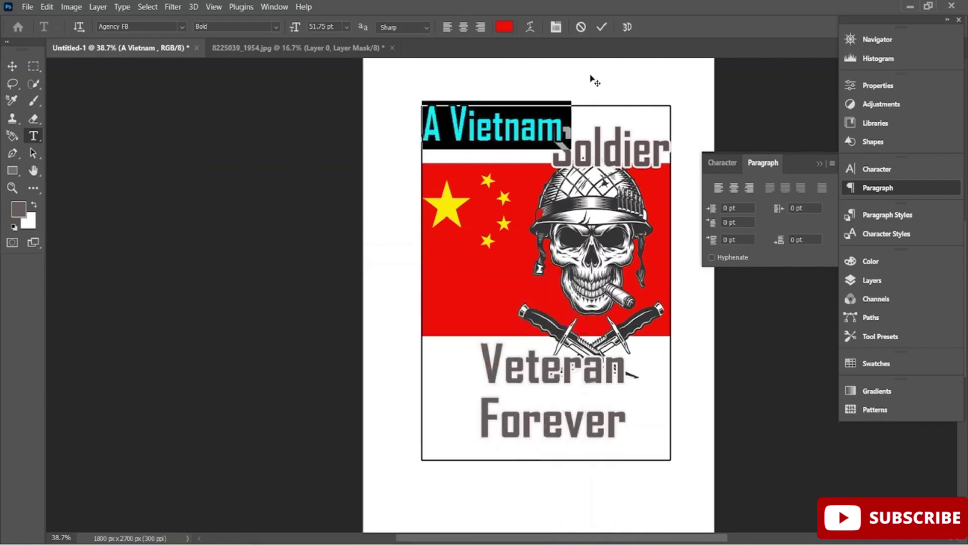
pyautogui.click(601, 28)
pyautogui.press('v')
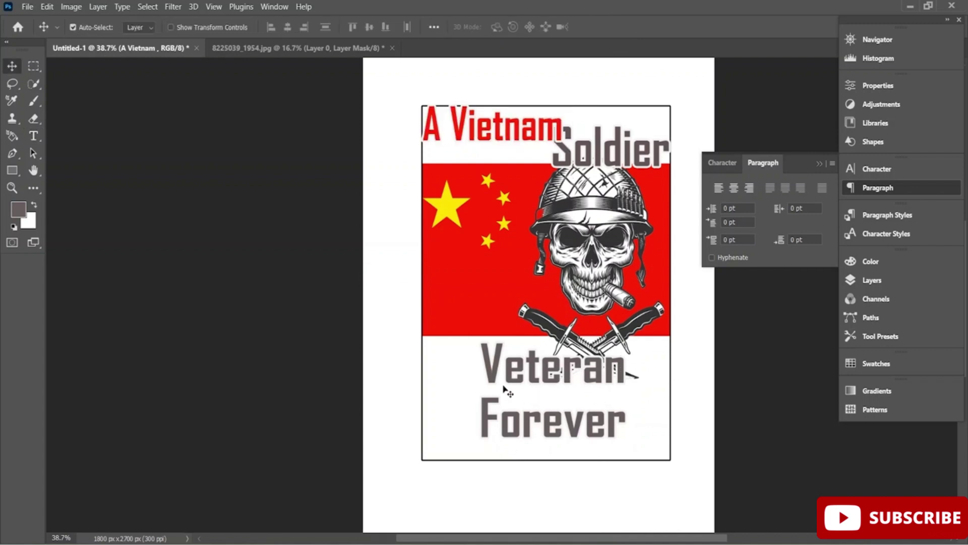
# - Recolour only the word "Forever" in the "Veteran Forever" text to the flag's red, ff2305, and commit it
pyautogui.click(487, 431)
pyautogui.doubleClick(496, 430)
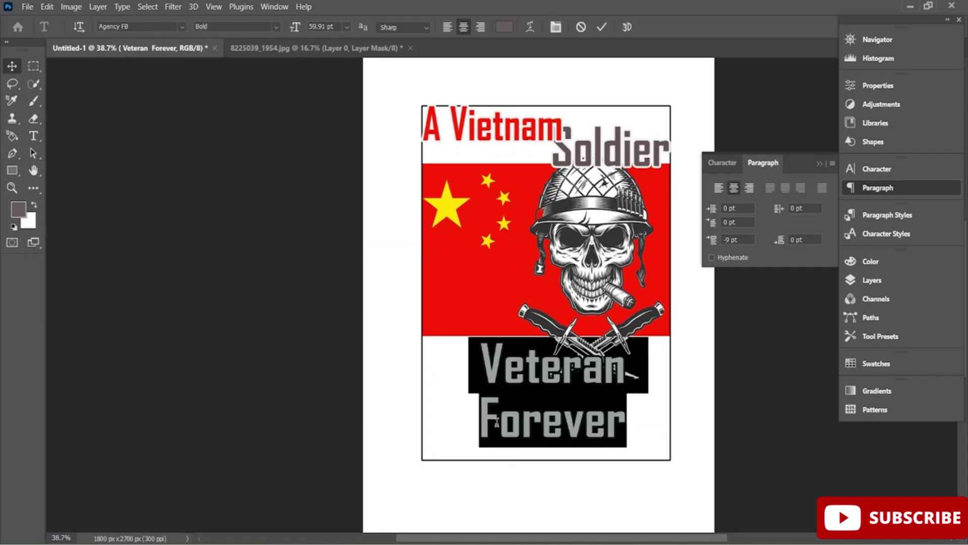
pyautogui.click(479, 428)
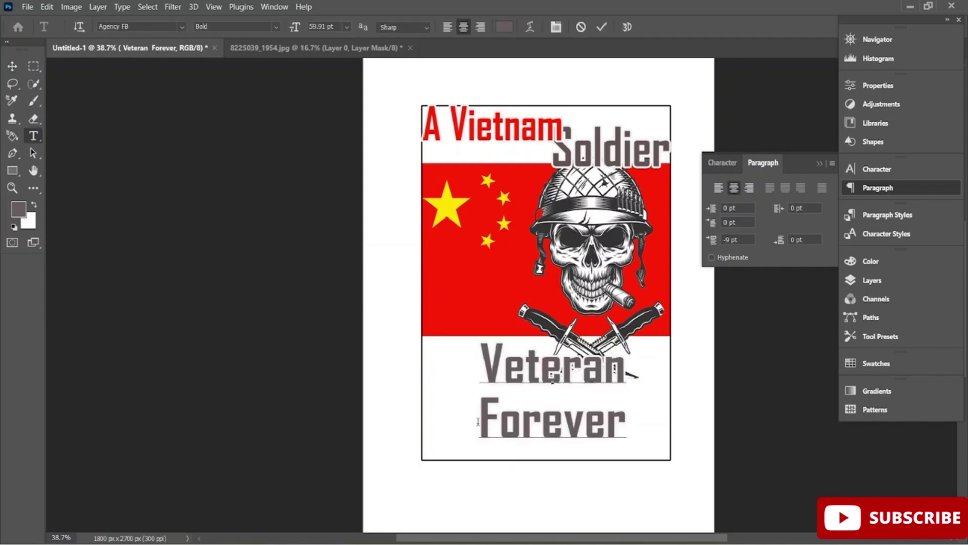
pyautogui.moveTo(480, 419); pyautogui.dragTo(636, 422)
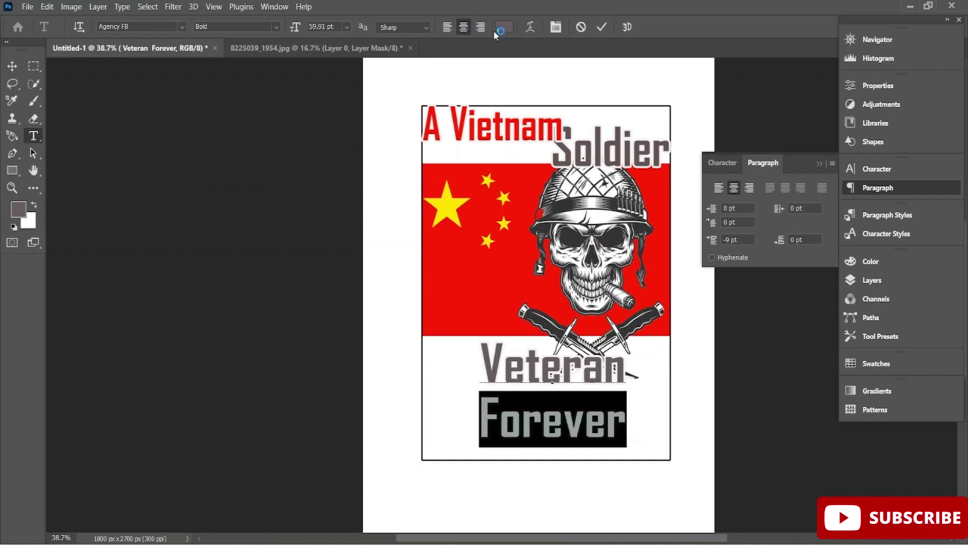
pyautogui.click(518, 215)
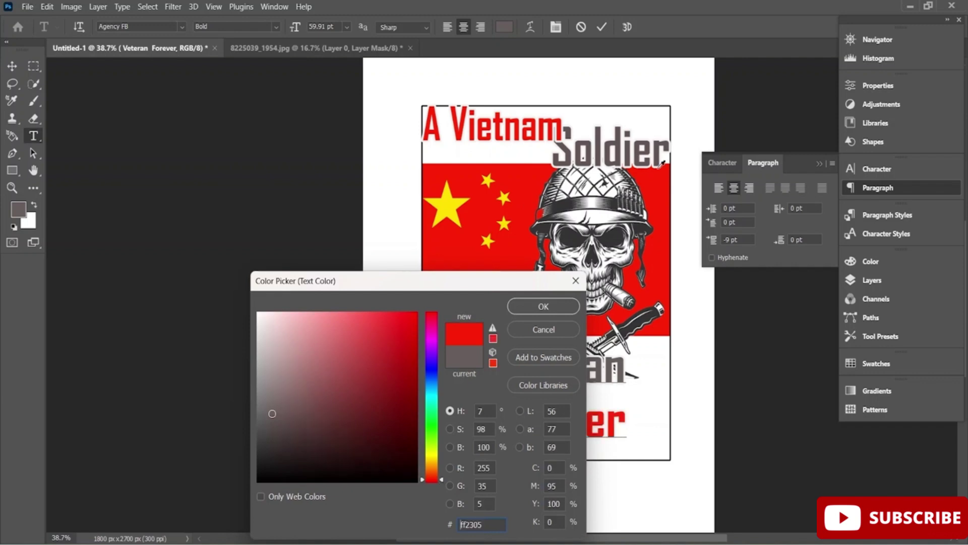
pyautogui.click(550, 313)
pyautogui.click(602, 26)
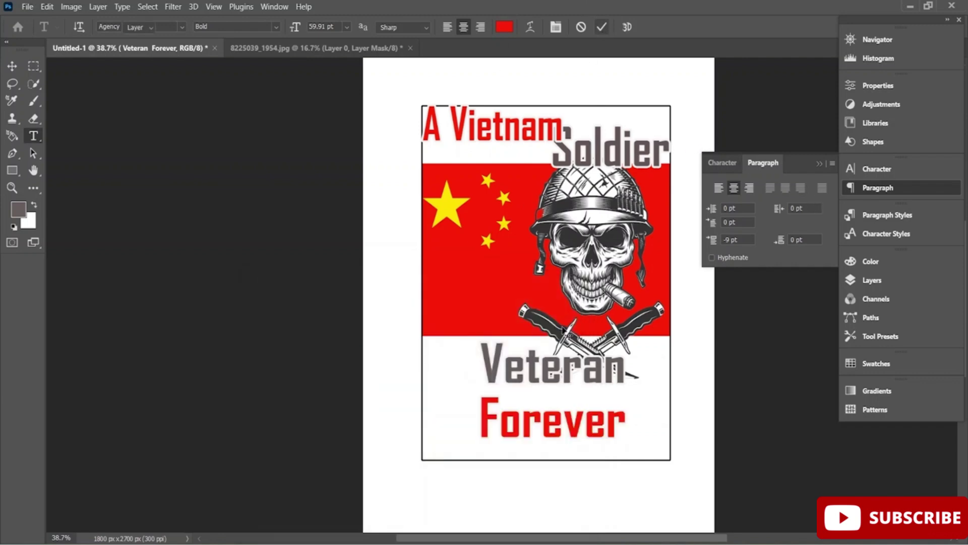
pyautogui.press('v')
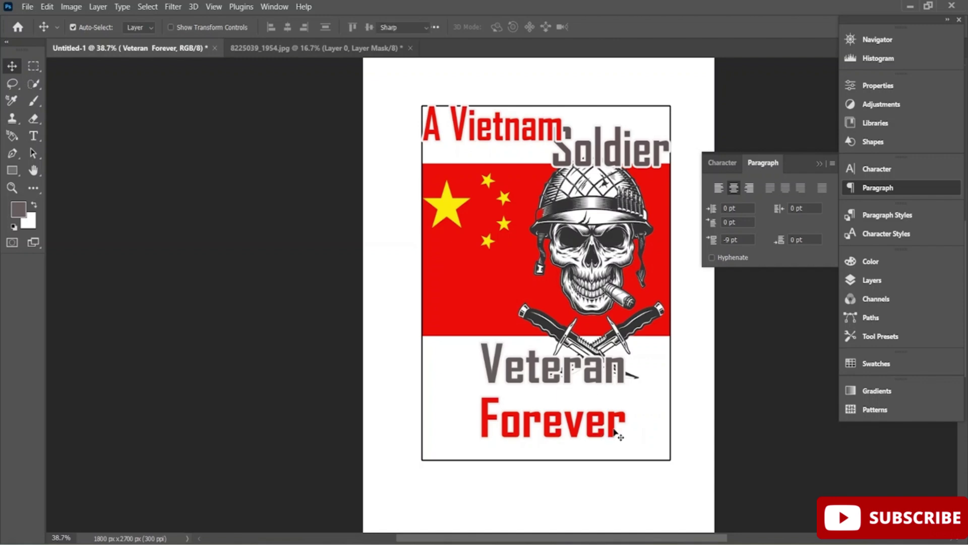
pyautogui.doubleClick(615, 428)
pyautogui.moveTo(626, 427); pyautogui.dragTo(481, 422)
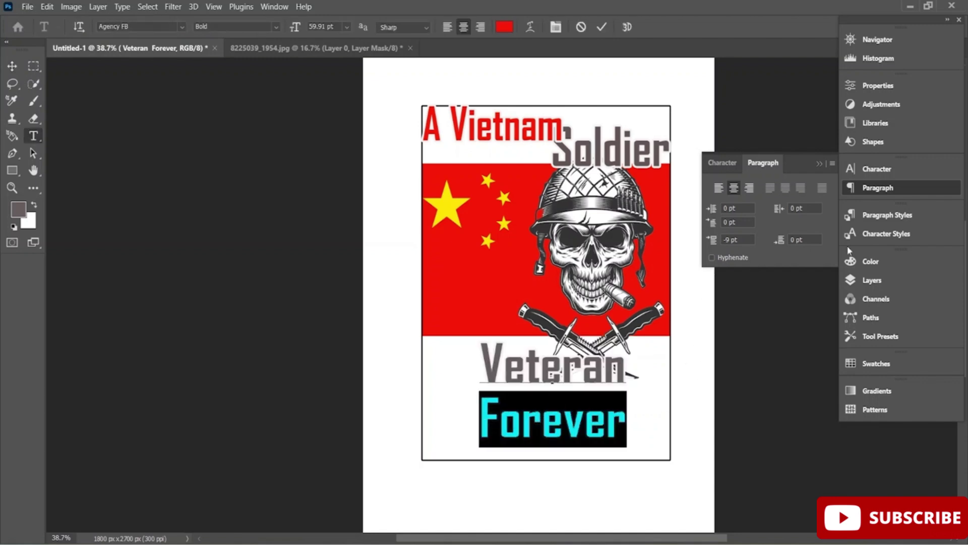
pyautogui.click(642, 435)
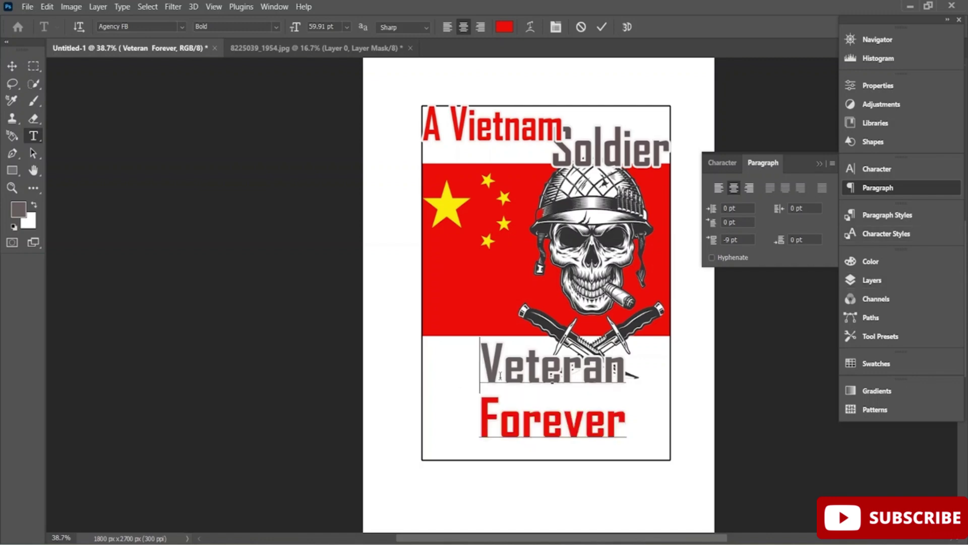
pyautogui.hotkey('ctrl', 'a')
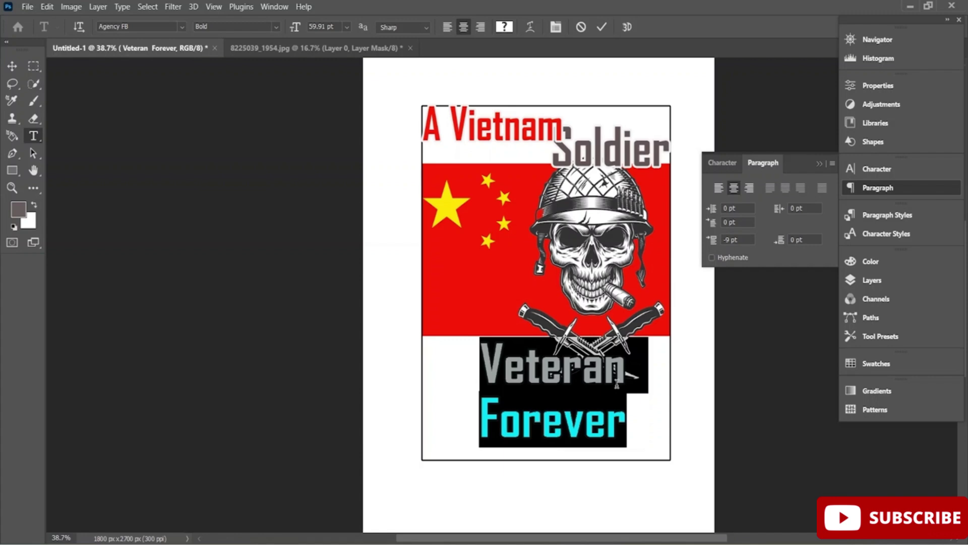
pyautogui.click(635, 412)
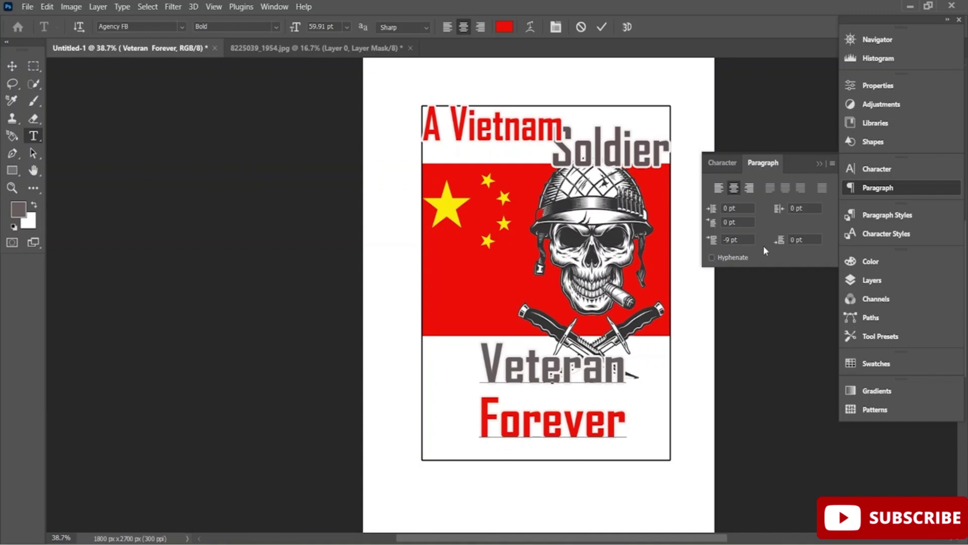
pyautogui.click(602, 27)
# - Move the "Veteran Forever" text slightly left inside the rectangle, below the flag
pyautogui.press('v')
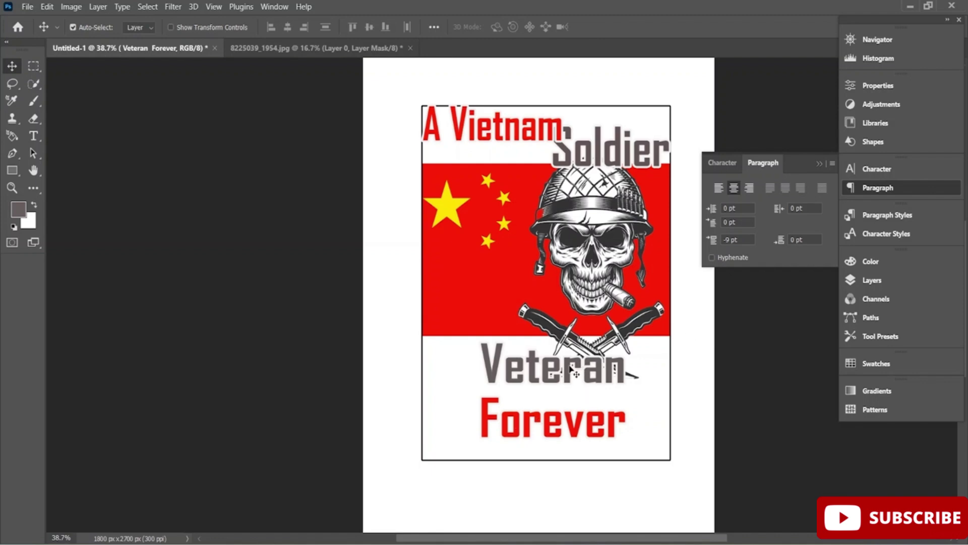
pyautogui.moveTo(570, 368); pyautogui.dragTo(559, 367)
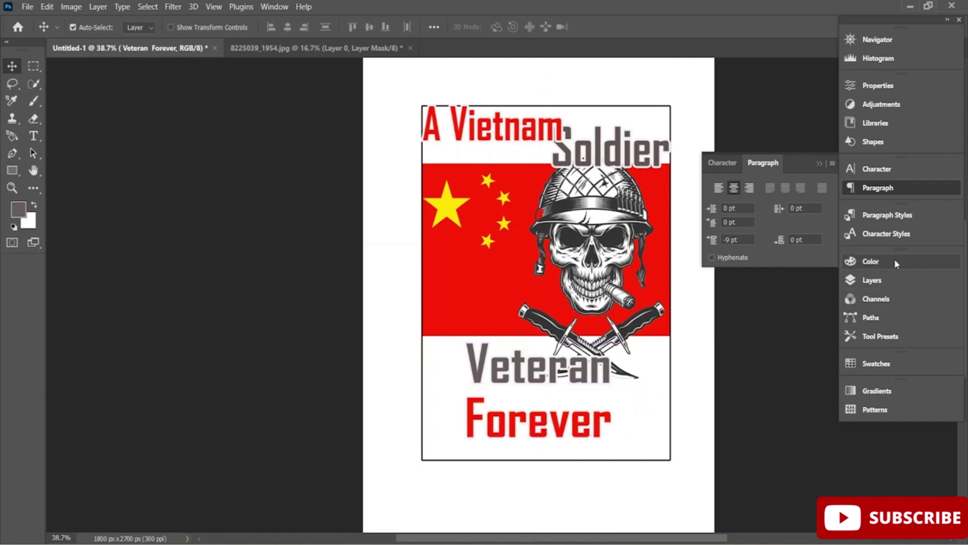
# - Convert all layers except Background into one smart object and move the combined design slightly up and left
pyautogui.click(888, 280)
pyautogui.scroll(-2, 755, 412)
pyautogui.scroll(1, 755, 413)
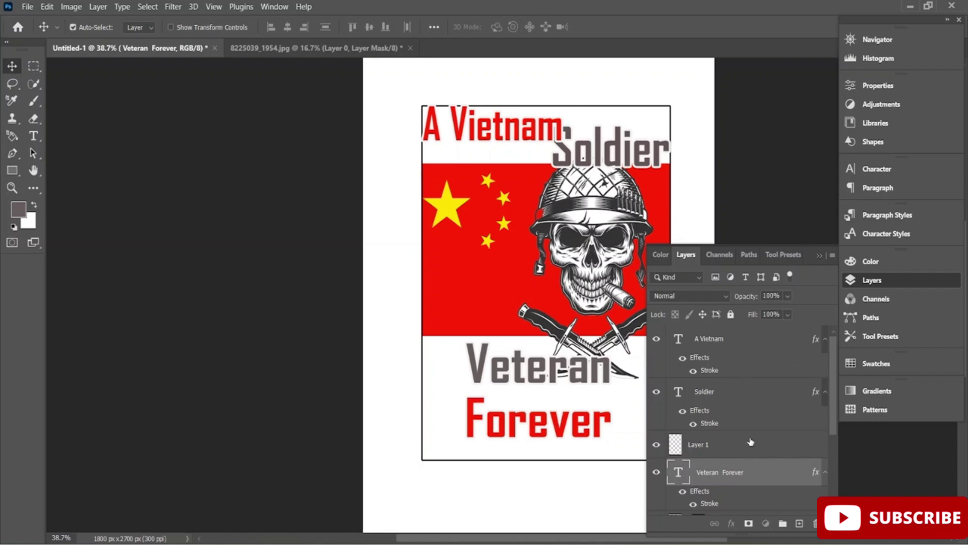
pyautogui.keyDown('ctrl'); pyautogui.click(742, 338); pyautogui.keyUp('ctrl')
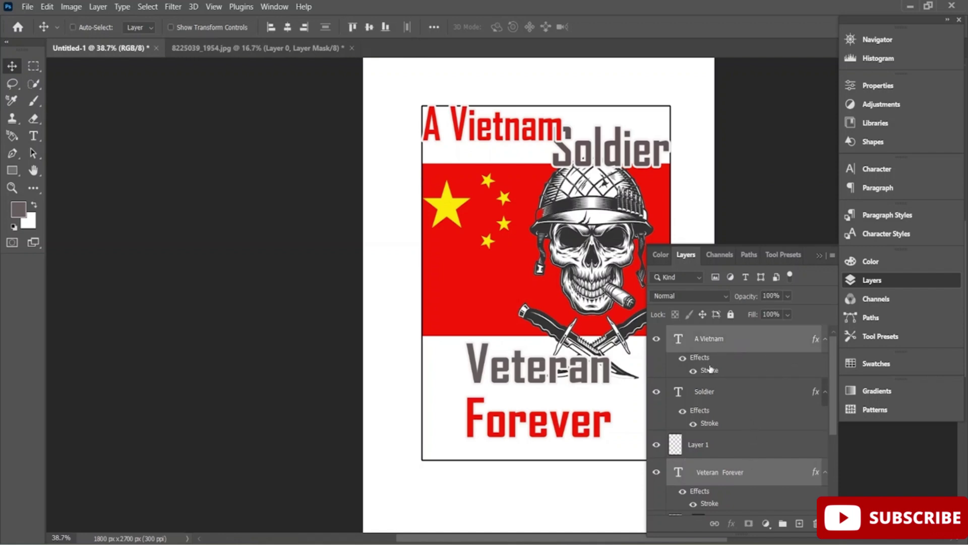
pyautogui.keyDown('ctrl'); pyautogui.click(704, 392); pyautogui.keyUp('ctrl')
pyautogui.keyDown('ctrl'); pyautogui.click(711, 444); pyautogui.keyUp('ctrl')
pyautogui.scroll(-1, 710, 444)
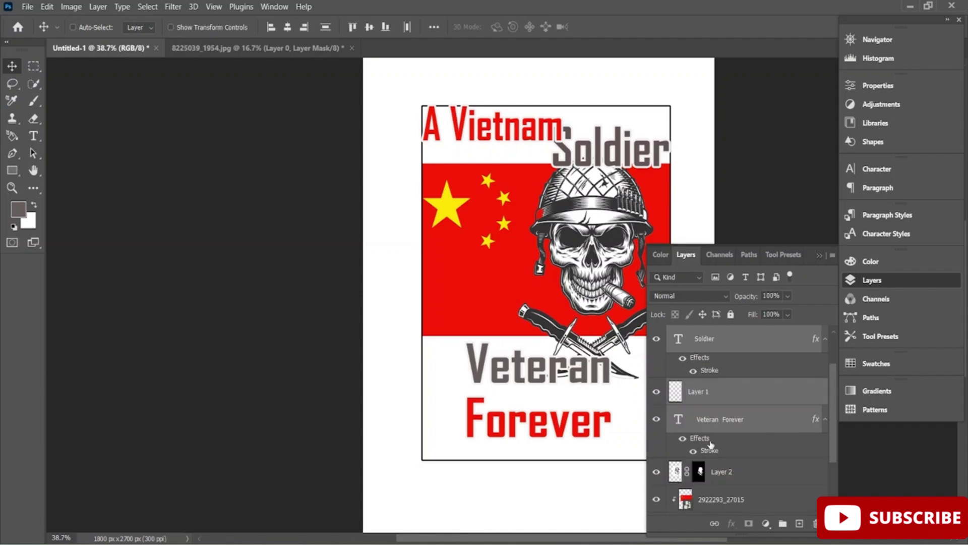
pyautogui.keyDown('ctrl'); pyautogui.click(720, 470); pyautogui.keyUp('ctrl')
pyautogui.keyDown('ctrl'); pyautogui.click(722, 499); pyautogui.keyUp('ctrl')
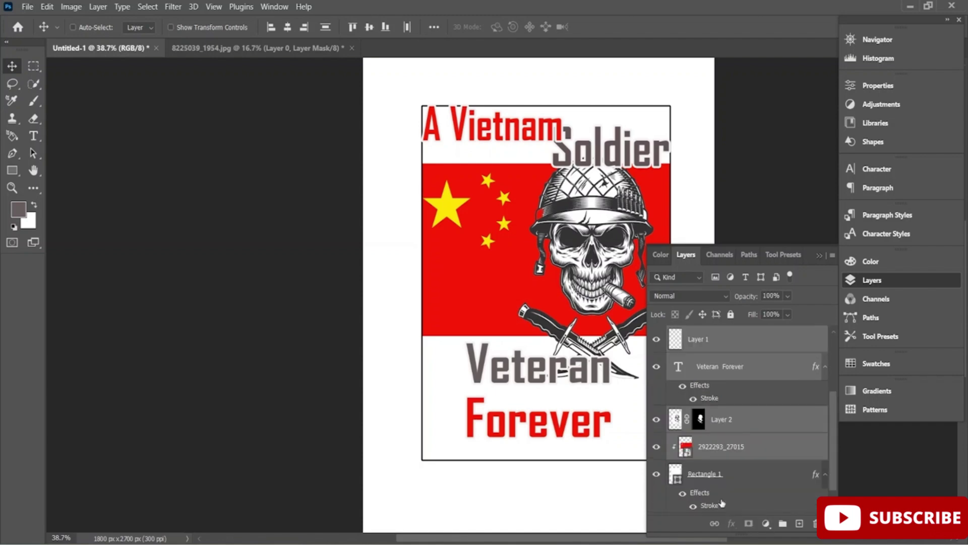
pyautogui.scroll(-2, 724, 484)
pyautogui.keyDown('ctrl'); pyautogui.click(731, 449); pyautogui.keyUp('ctrl')
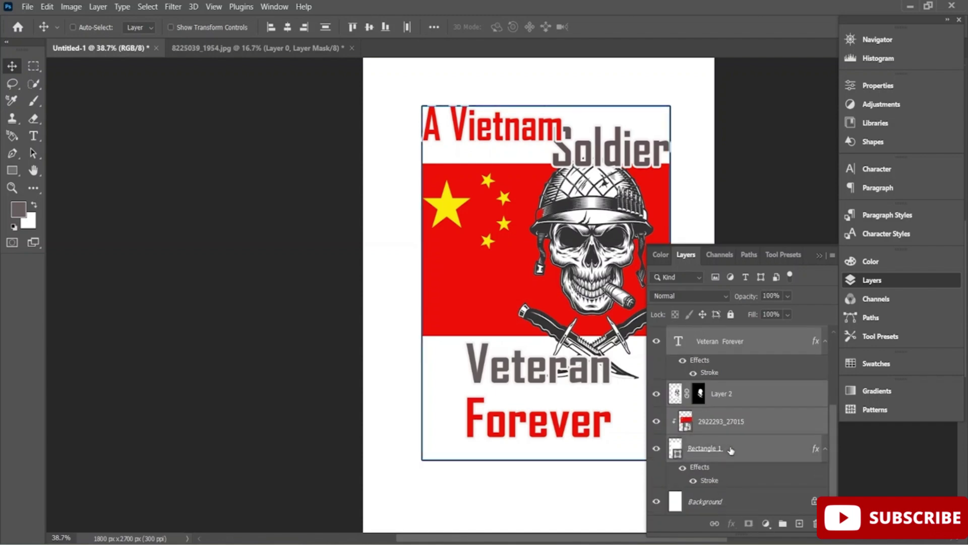
pyautogui.rightClick(741, 420)
pyautogui.click(834, 160)
pyautogui.moveTo(580, 310)
pyautogui.mouseDown()
pyautogui.moveTo(545, 293)
pyautogui.moveTo(573, 306)
pyautogui.mouseUp()
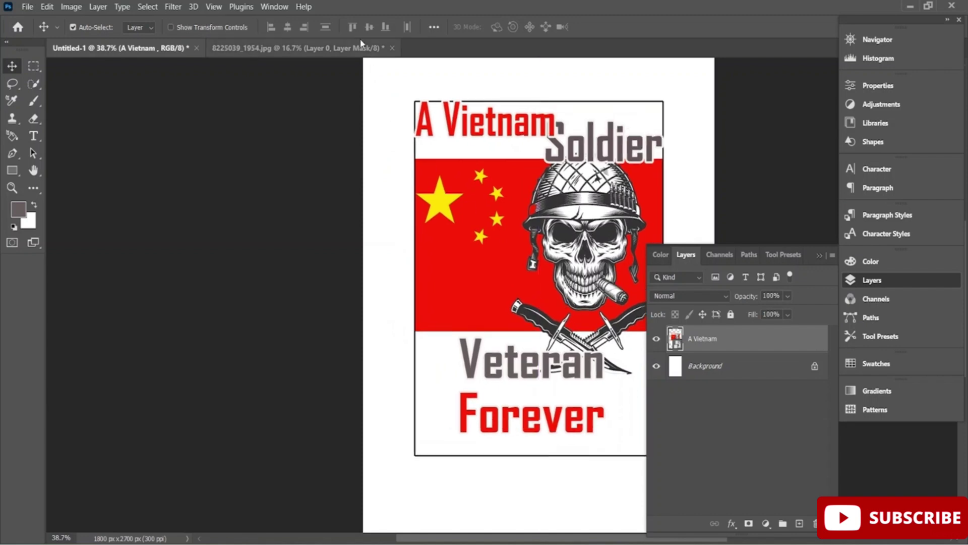
# - Open the T-shirt mockup file 16188005_Isolated_black_t-shirt_front.psd from the Downloads folder
pyautogui.click(348, 48)
pyautogui.moveTo(347, 62); pyautogui.dragTo(118, 54)
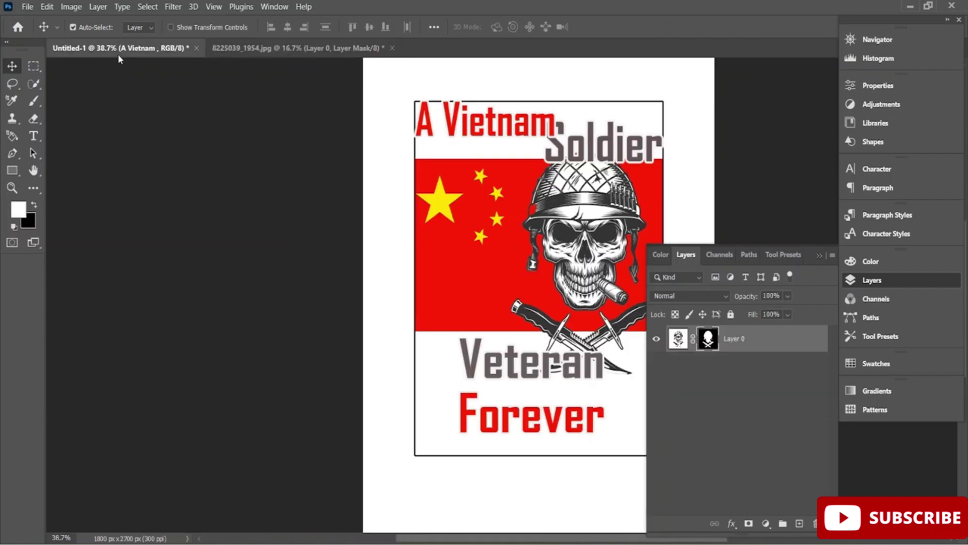
pyautogui.click(27, 7)
pyautogui.click(44, 32)
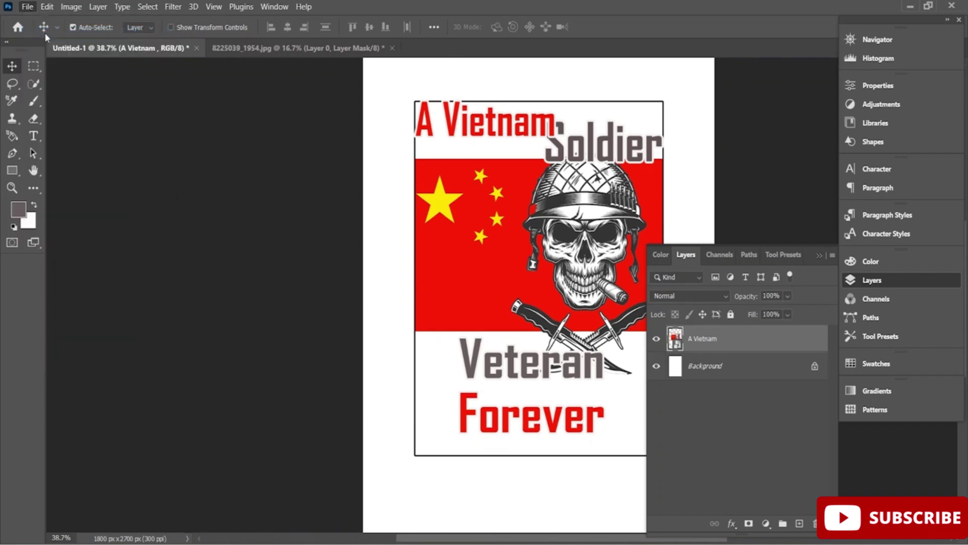
pyautogui.scroll(-15, 228, 142)
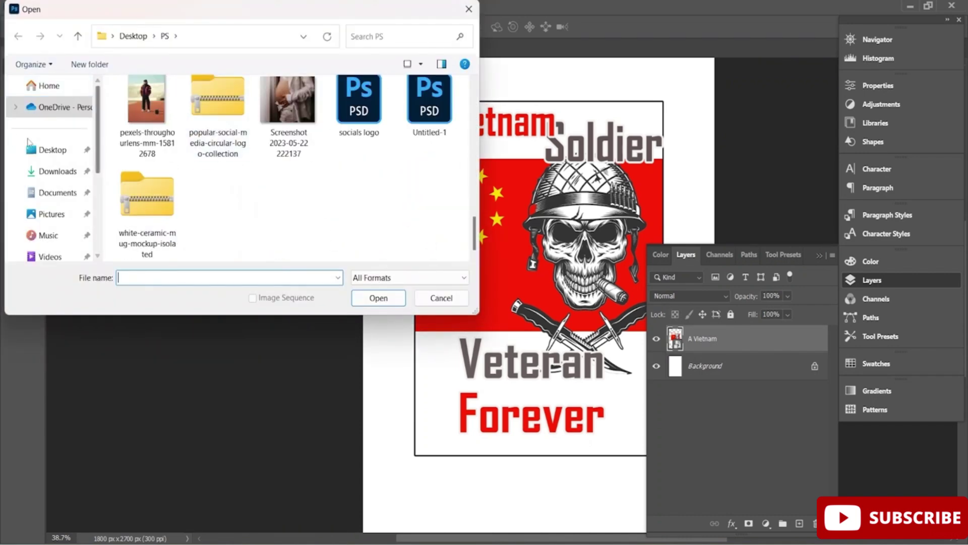
pyautogui.click(57, 171)
pyautogui.doubleClick(201, 127)
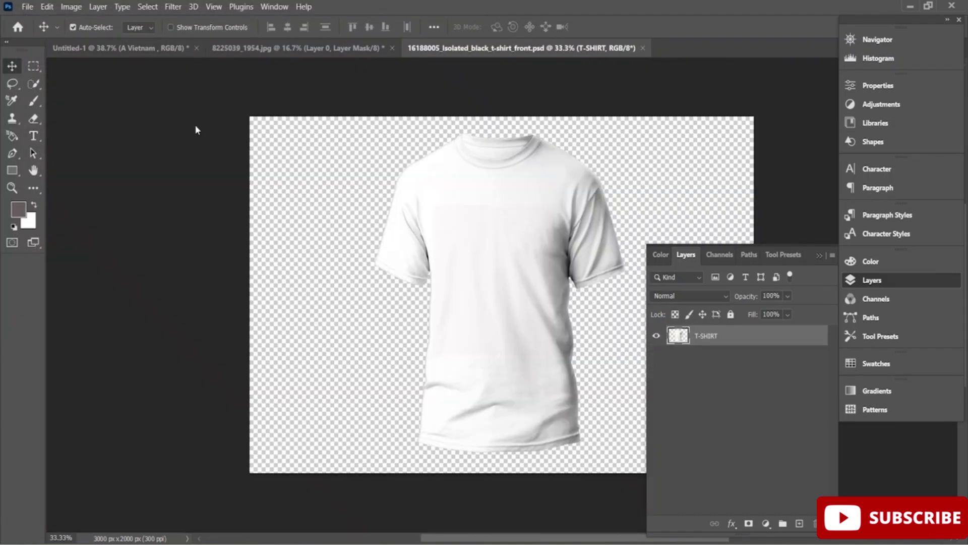
# - Copy the combined design into the T-shirt document, accept the colour profile conversion, and nudge it over the shirt
pyautogui.click(92, 46)
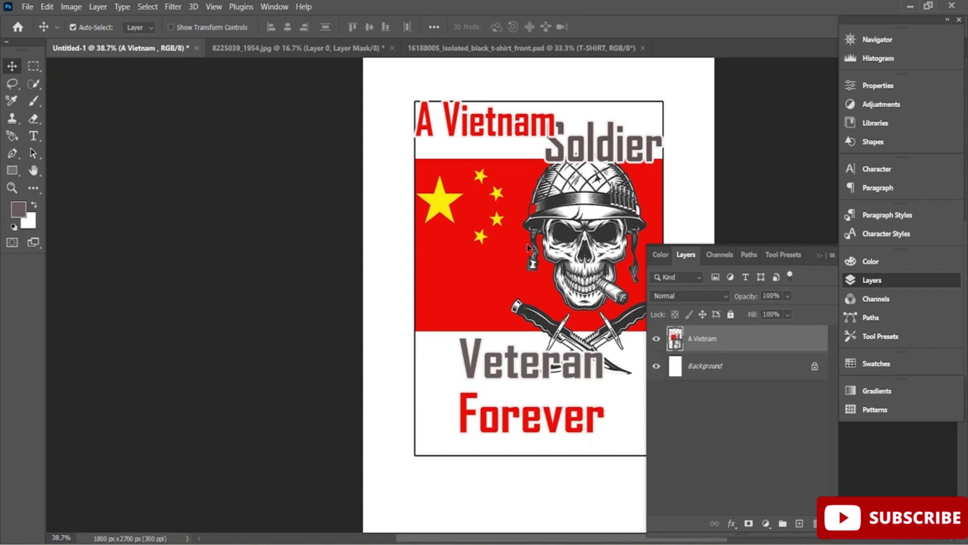
pyautogui.moveTo(529, 247); pyautogui.dragTo(512, 299)
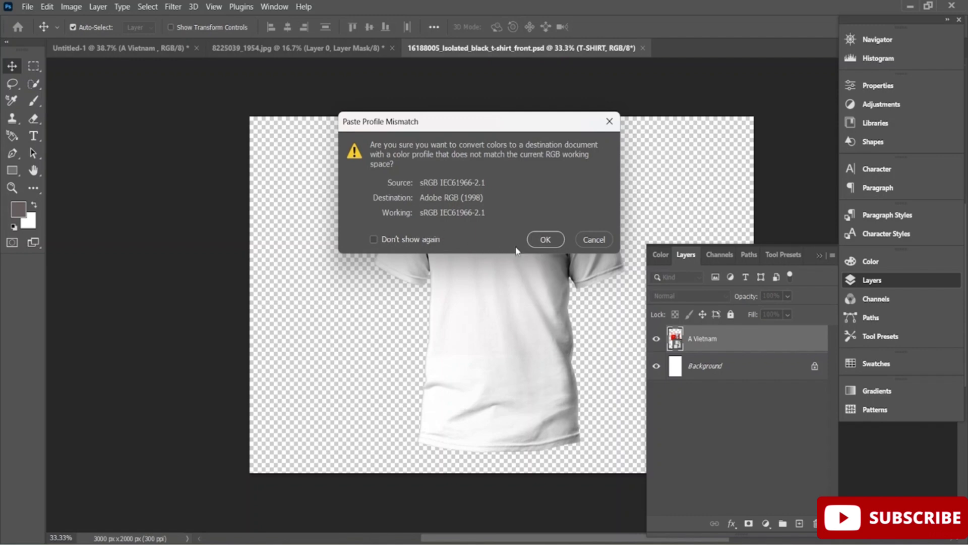
pyautogui.click(546, 240)
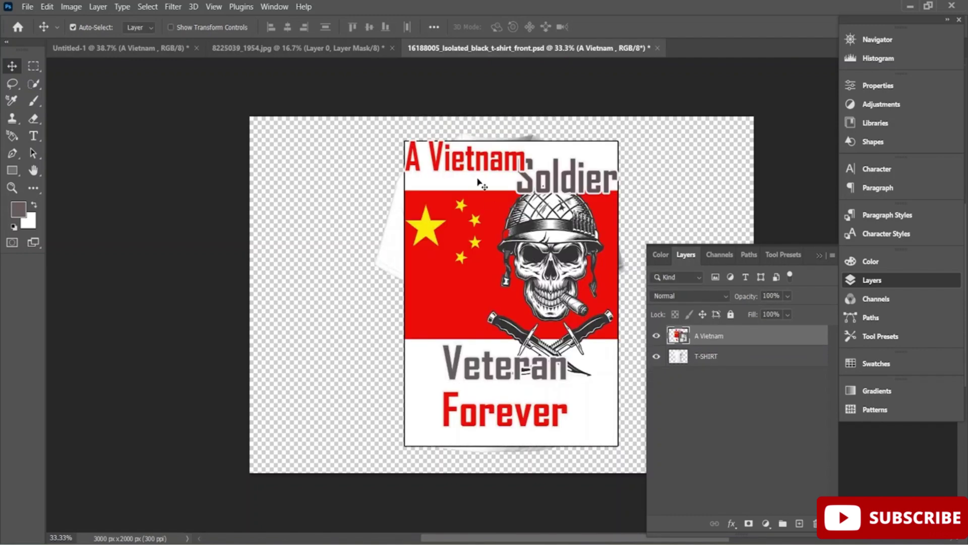
pyautogui.moveTo(494, 222); pyautogui.dragTo(496, 224)
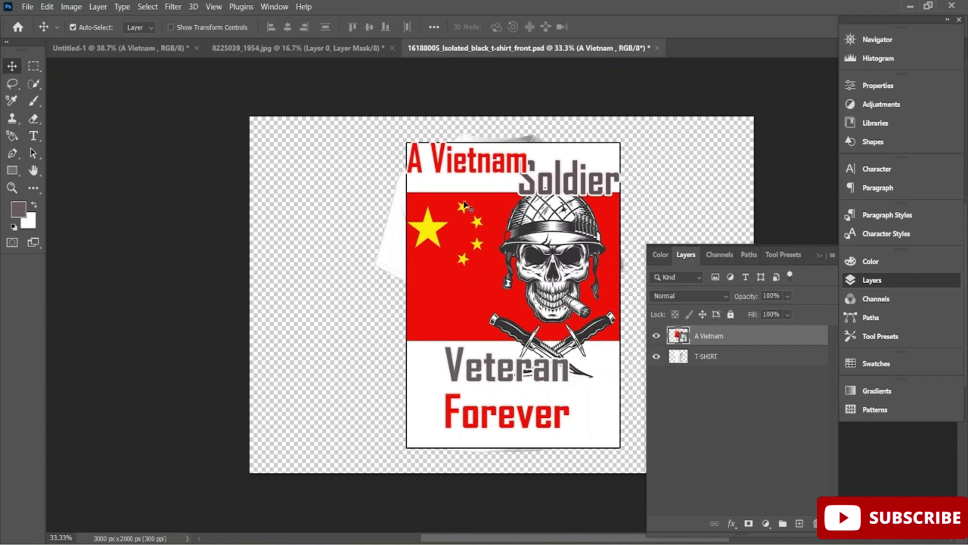
# - Scale the combined design to about 41% and position it on the chest of the white T-shirt
pyautogui.hotkey('ctrl', 't')
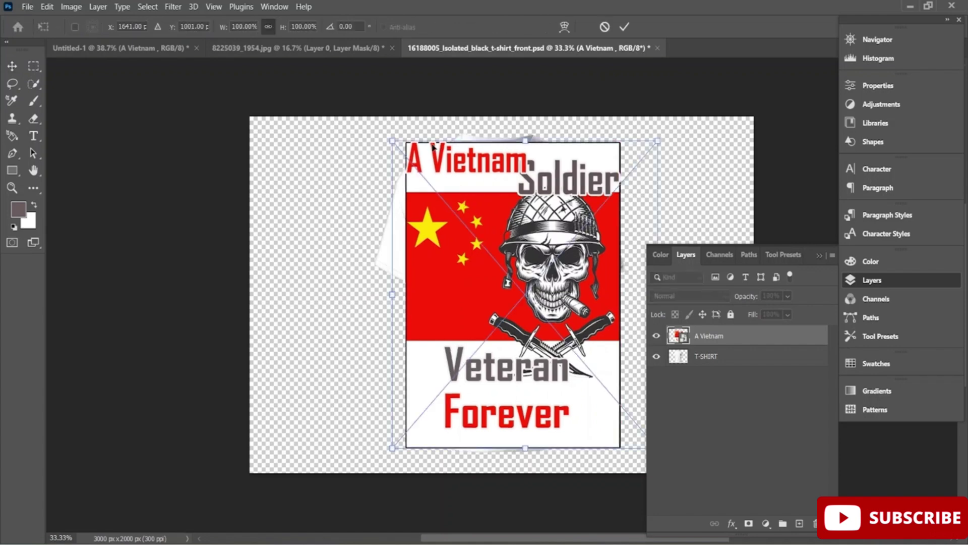
pyautogui.moveTo(384, 130); pyautogui.dragTo(525, 275)
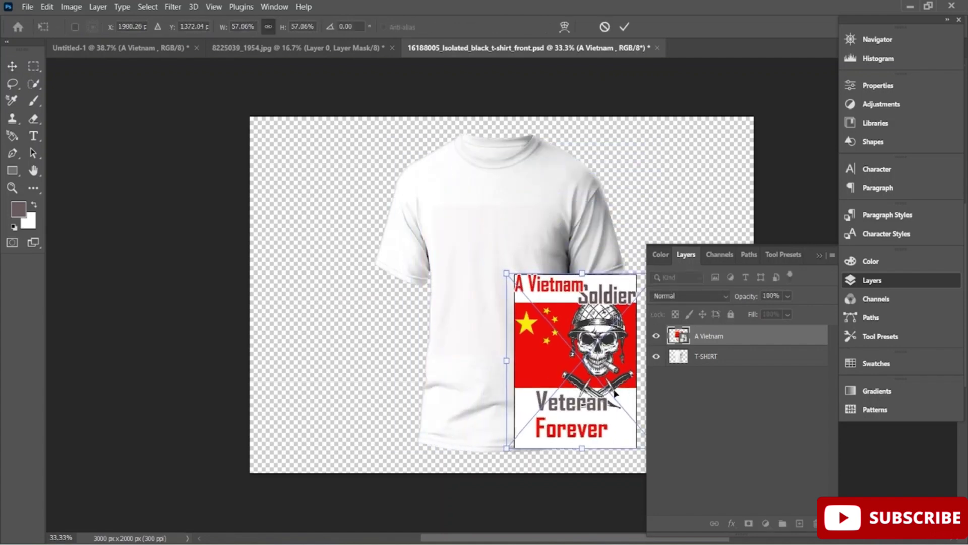
pyautogui.moveTo(583, 378); pyautogui.dragTo(508, 280)
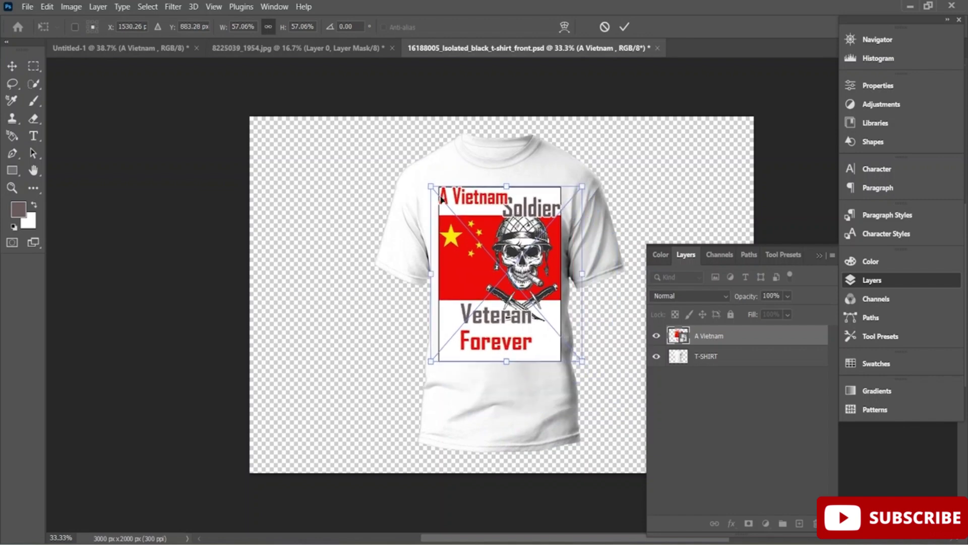
pyautogui.moveTo(427, 184); pyautogui.dragTo(482, 241)
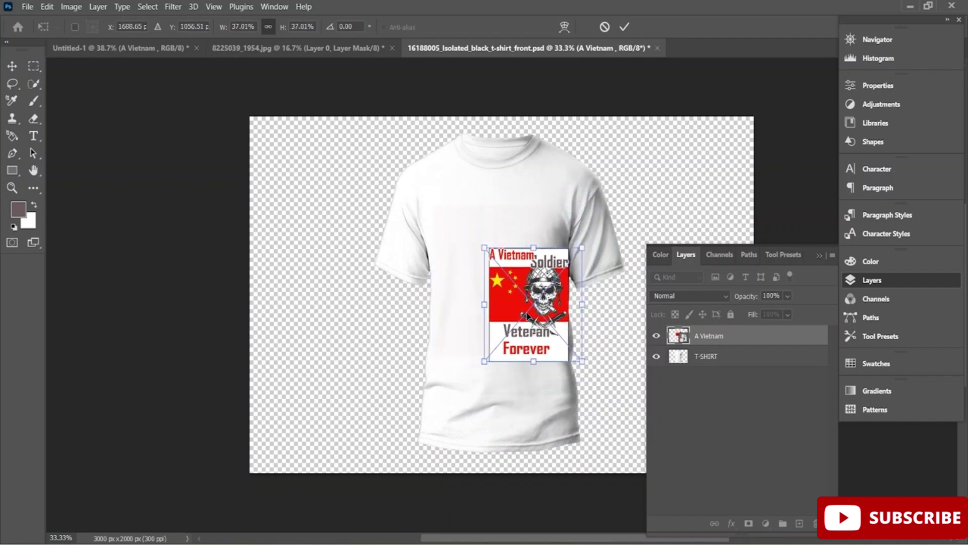
pyautogui.moveTo(529, 316); pyautogui.dragTo(501, 273)
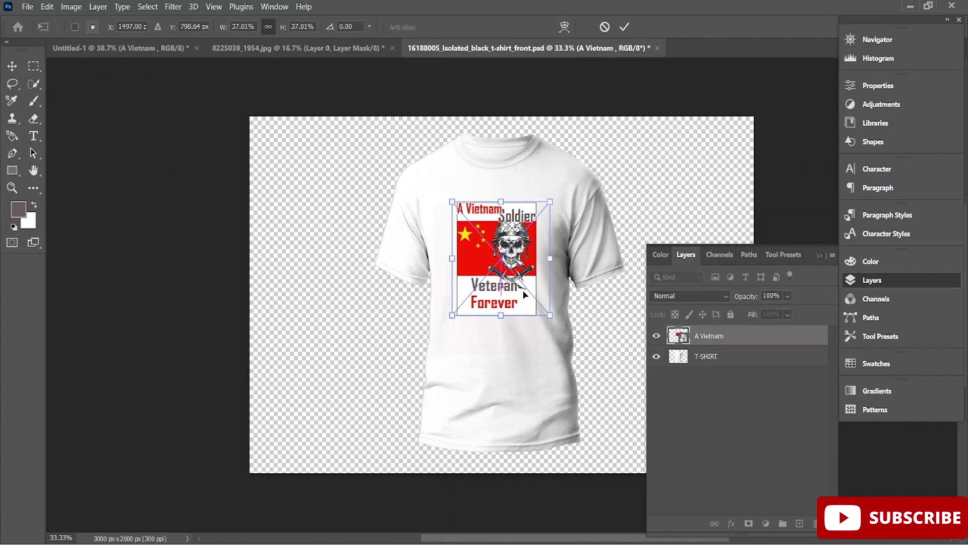
pyautogui.moveTo(550, 314); pyautogui.dragTo(561, 327)
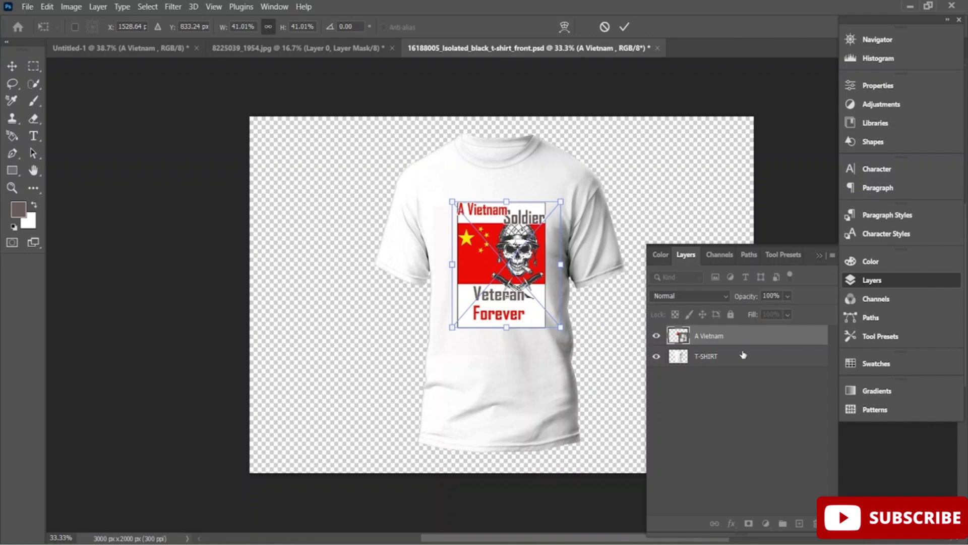
pyautogui.press('Return')
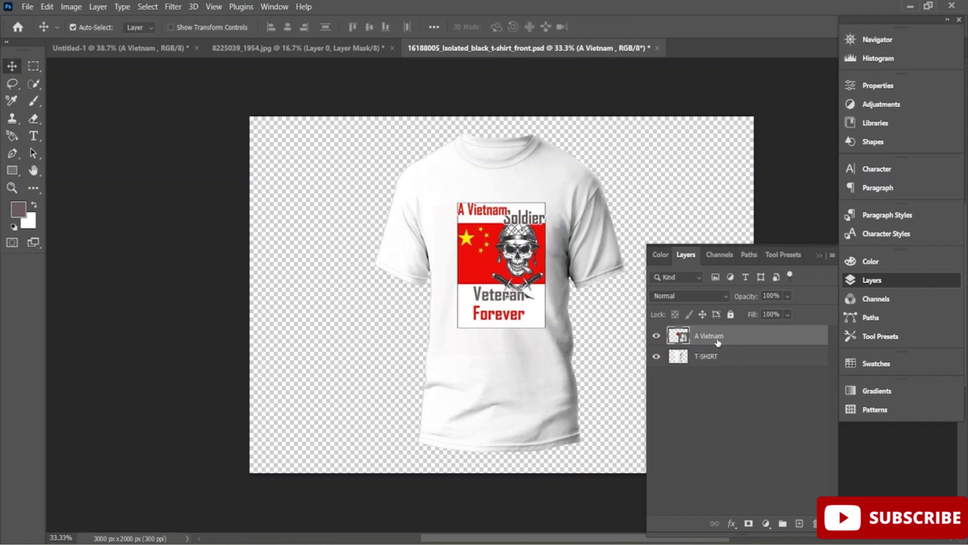
# - Open the A Vietnam layer's blending options and set opacity to 79% and fill opacity to 92%
pyautogui.rightClick(718, 342)
pyautogui.click(774, 15)
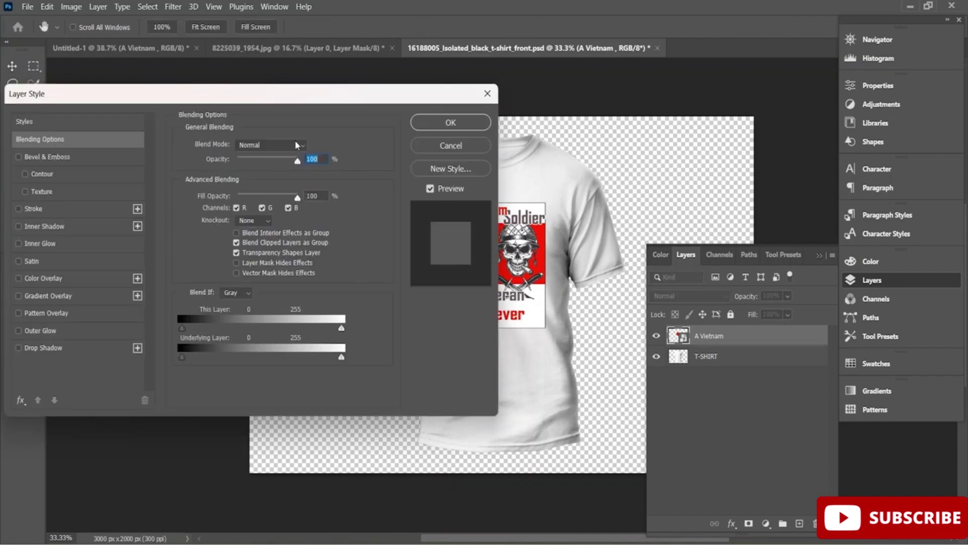
pyautogui.moveTo(291, 161)
pyautogui.mouseDown()
pyautogui.moveTo(277, 161)
pyautogui.moveTo(285, 162)
pyautogui.mouseUp()
pyautogui.moveTo(295, 198)
pyautogui.mouseDown()
pyautogui.moveTo(282, 197)
pyautogui.moveTo(293, 198)
pyautogui.mouseUp()
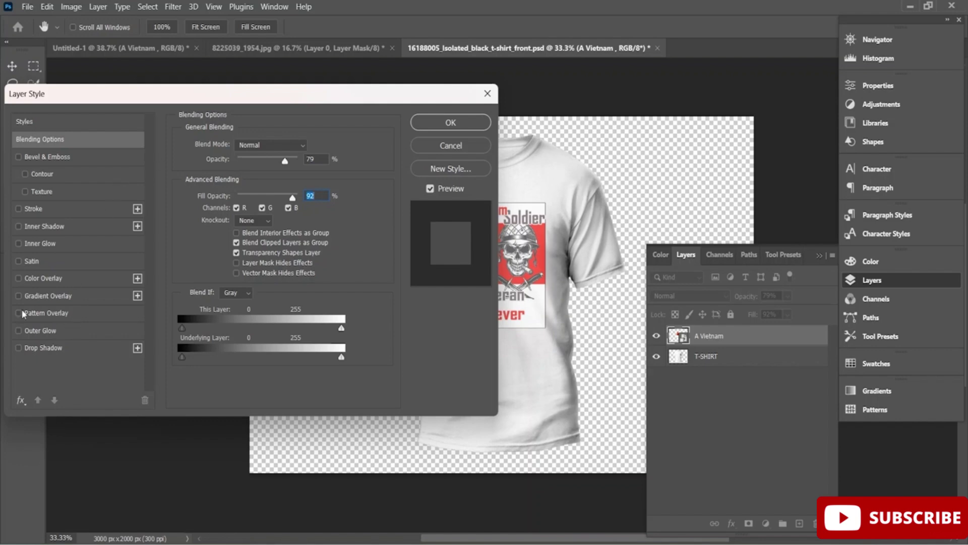
pyautogui.moveTo(142, 102); pyautogui.dragTo(324, 261)
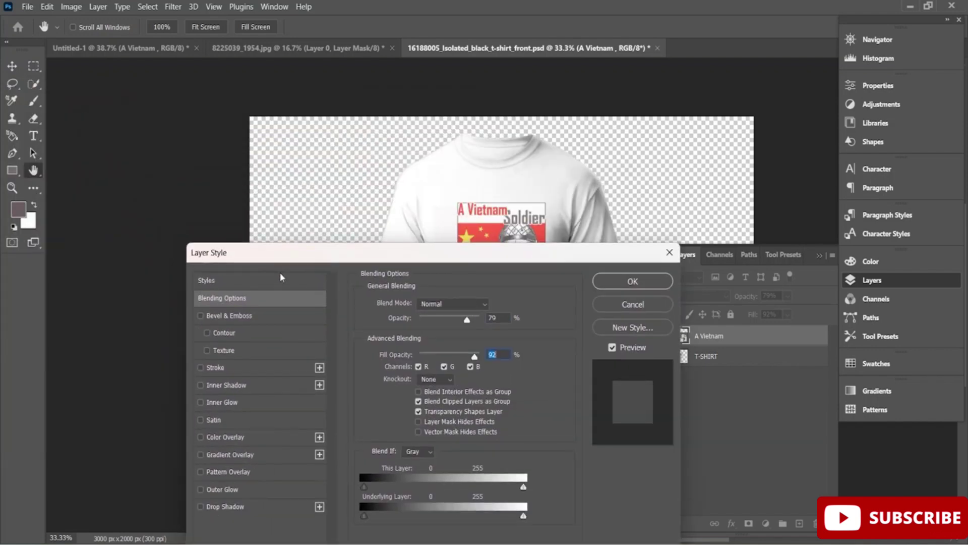
# - Examine the preset layer style groups, including Basics and Natural
pyautogui.click(211, 278)
pyautogui.click(362, 307)
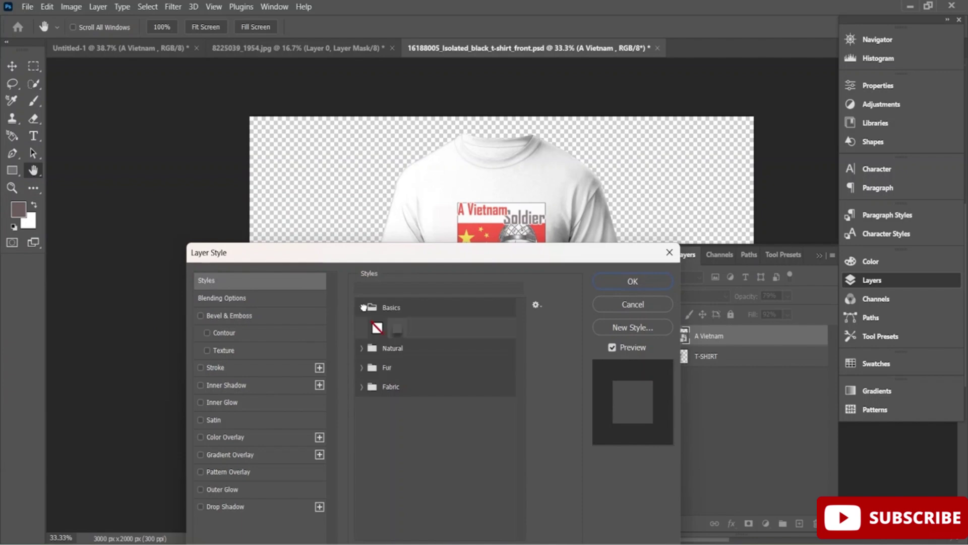
pyautogui.click(362, 307)
pyautogui.click(361, 326)
pyautogui.click(362, 326)
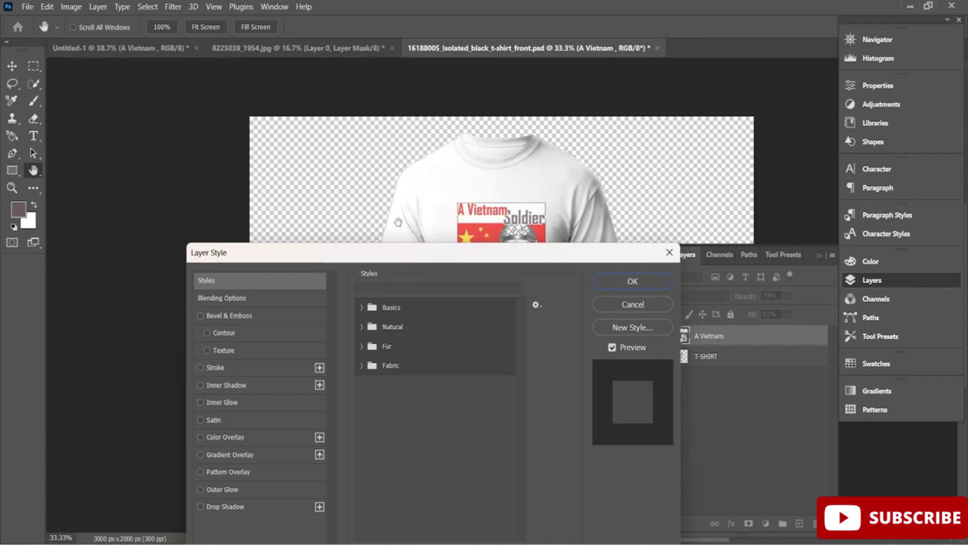
# - Set both the opacity and the fill opacity of the A Vietnam layer to 100%
pyautogui.click(249, 303)
pyautogui.moveTo(467, 319); pyautogui.dragTo(480, 319)
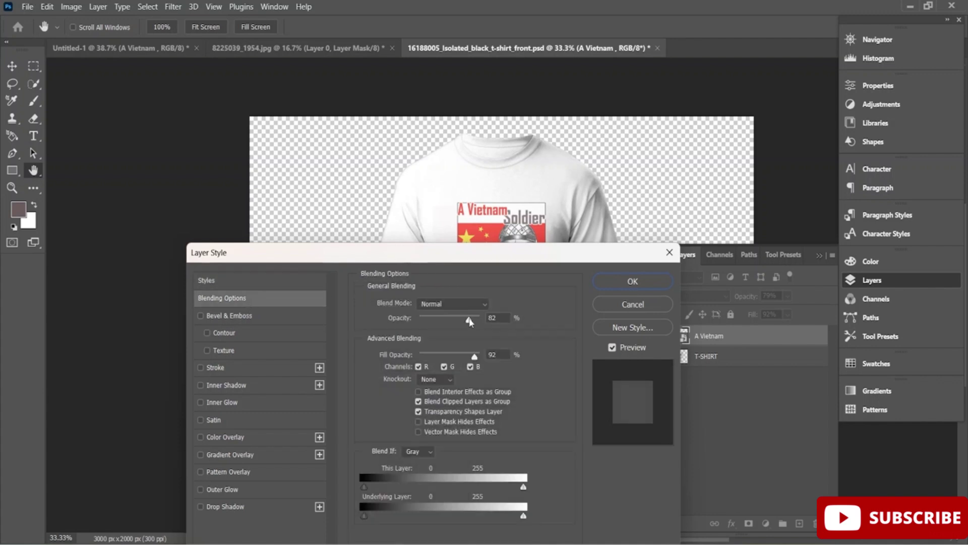
pyautogui.moveTo(473, 355); pyautogui.dragTo(510, 359)
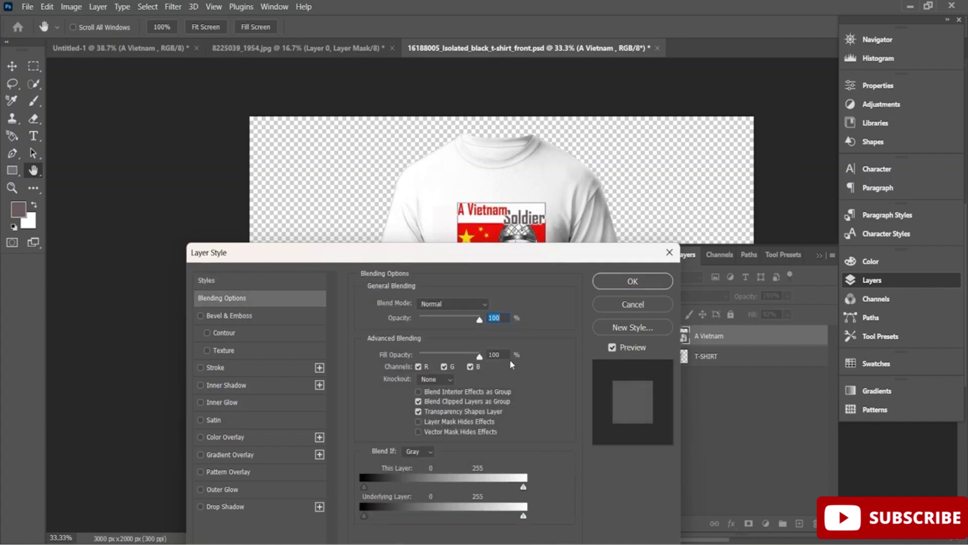
# - Try the Color Burn blend mode on the A Vietnam layer, and settle on Multiply
pyautogui.click(480, 304)
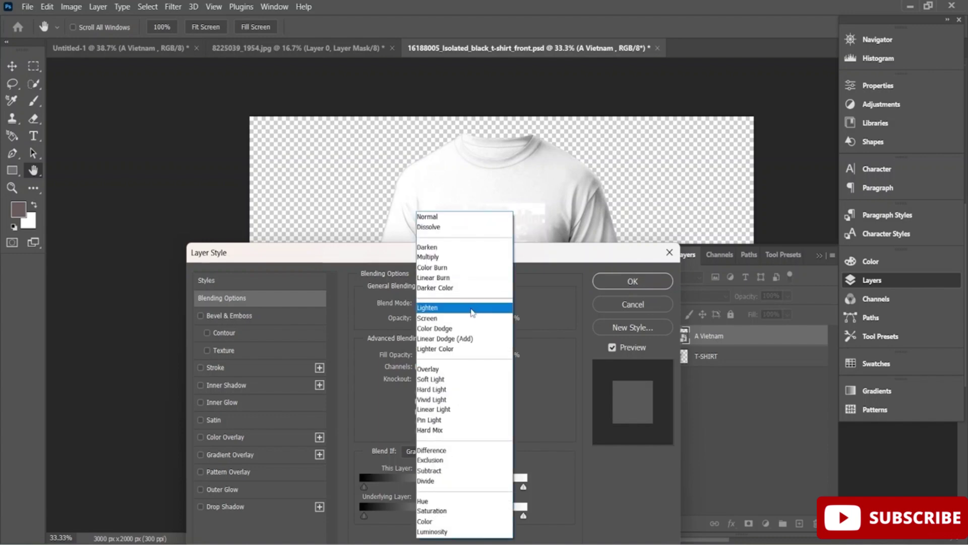
pyautogui.click(468, 270)
pyautogui.moveTo(452, 252)
pyautogui.mouseDown()
pyautogui.moveTo(461, 409)
pyautogui.moveTo(282, 333)
pyautogui.moveTo(301, 258)
pyautogui.mouseUp()
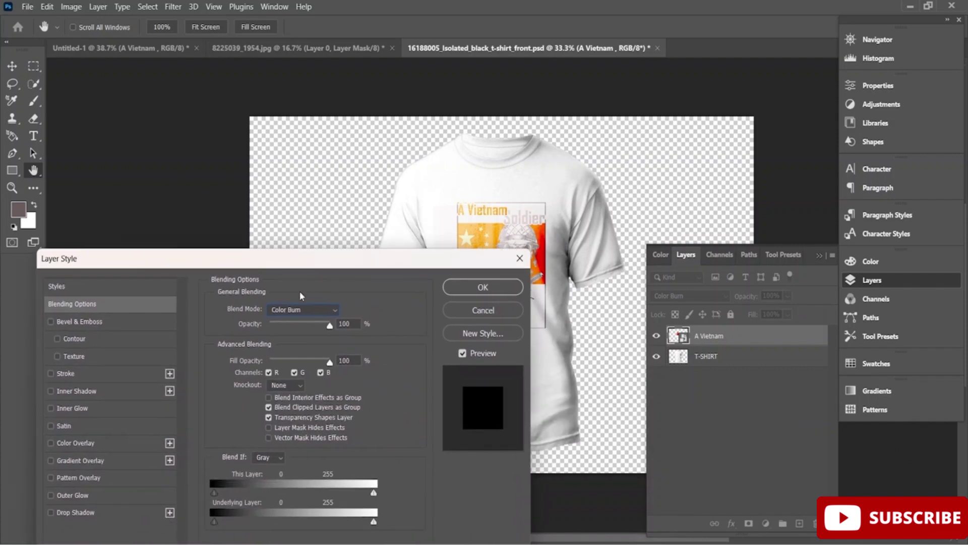
pyautogui.click(302, 310)
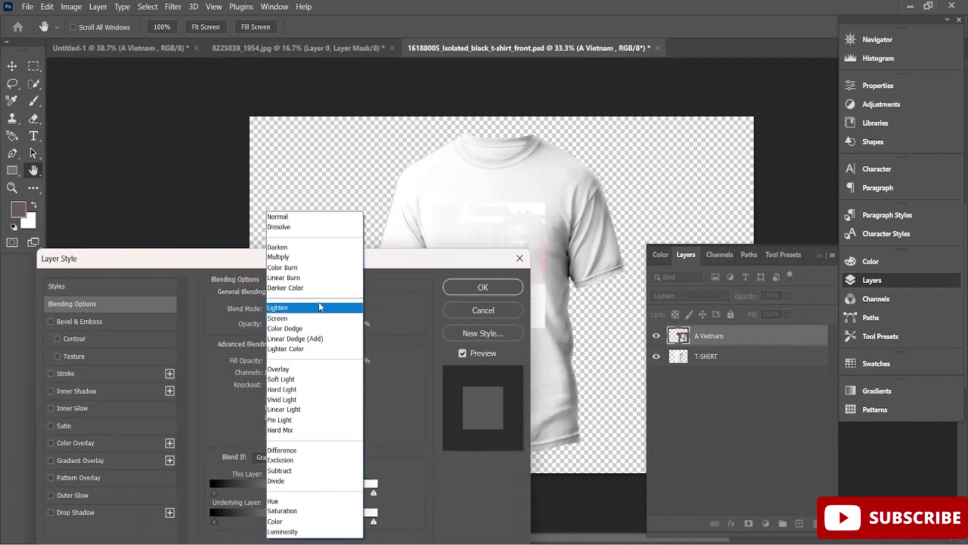
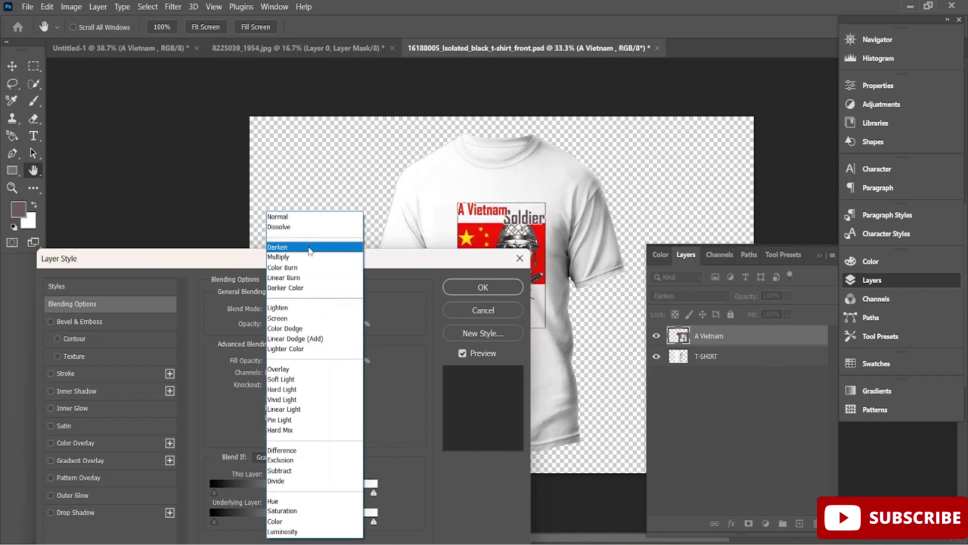
pyautogui.click(307, 256)
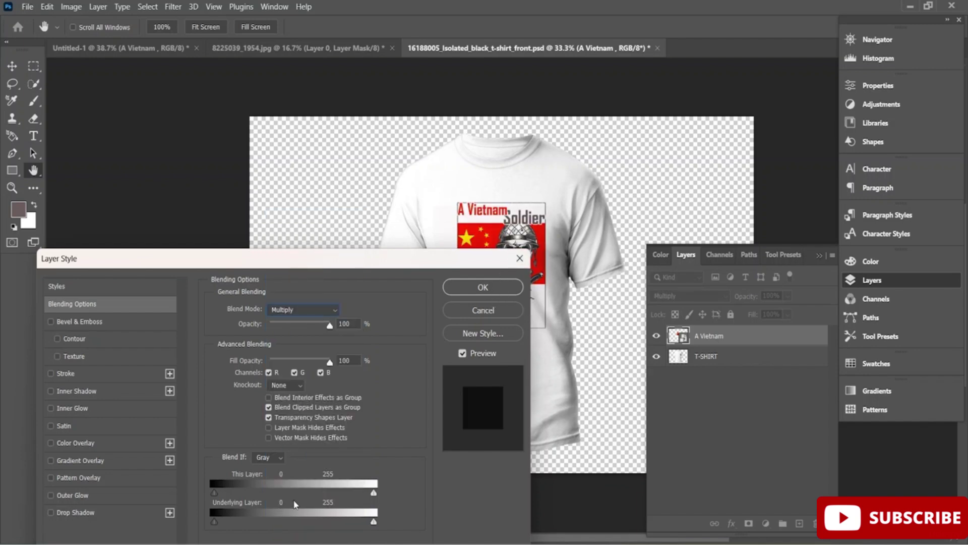
# - Set the gray Blend If ranges to 13–220 for This Layer and 166–248 for Underlying Layer, and apply the layer style
pyautogui.moveTo(374, 492); pyautogui.dragTo(285, 496)
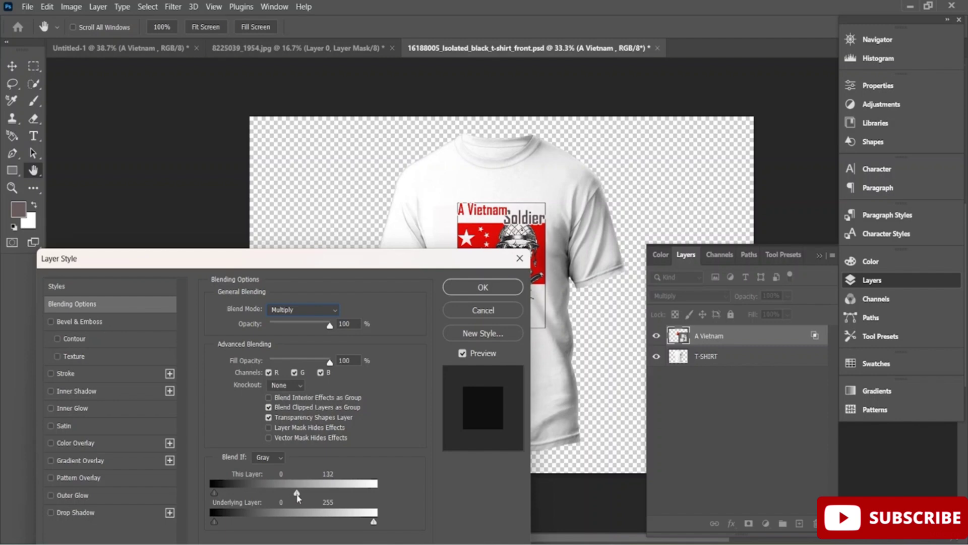
pyautogui.moveTo(392, 261); pyautogui.dragTo(364, 291)
pyautogui.moveTo(297, 288); pyautogui.dragTo(225, 184)
pyautogui.moveTo(122, 447); pyautogui.dragTo(206, 446)
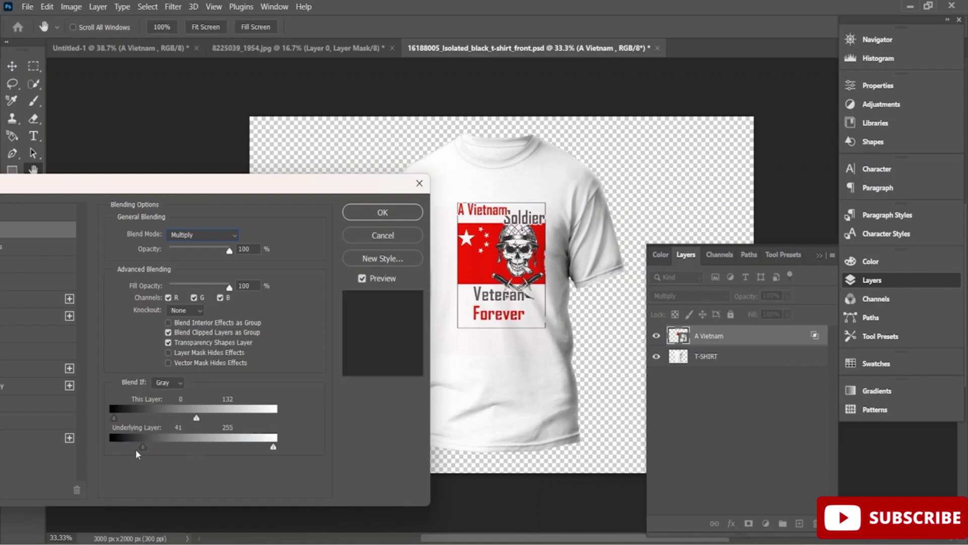
pyautogui.moveTo(137, 449); pyautogui.dragTo(269, 447)
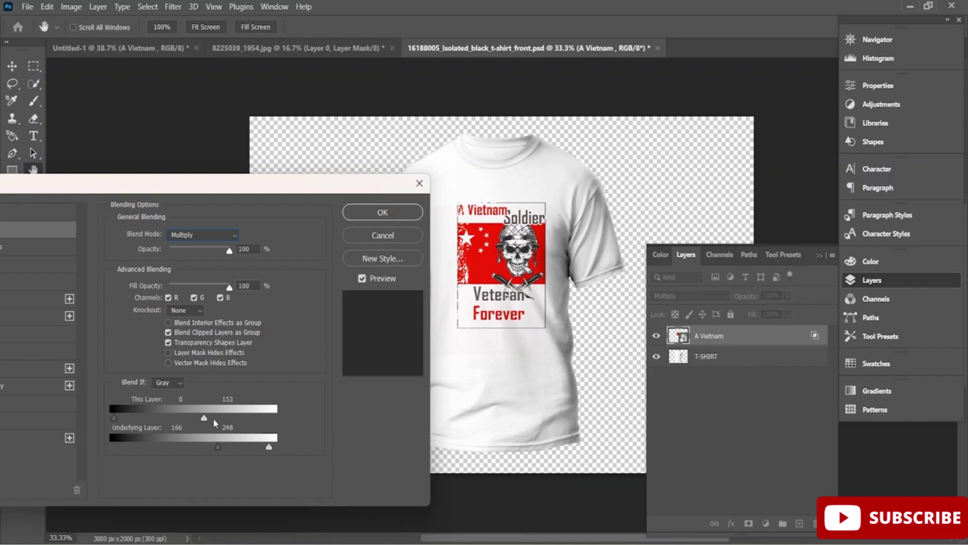
pyautogui.moveTo(213, 419); pyautogui.dragTo(251, 420)
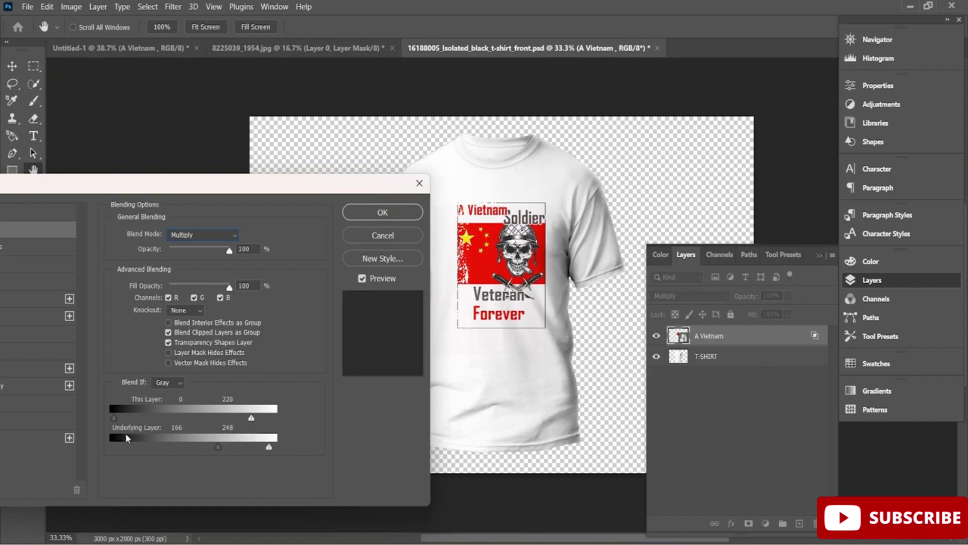
pyautogui.moveTo(114, 417); pyautogui.dragTo(122, 414)
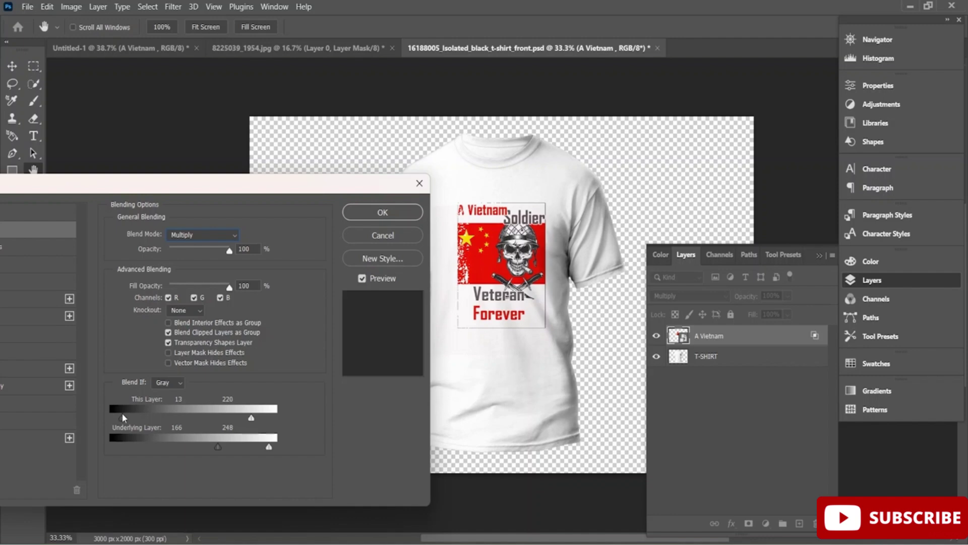
pyautogui.click(390, 213)
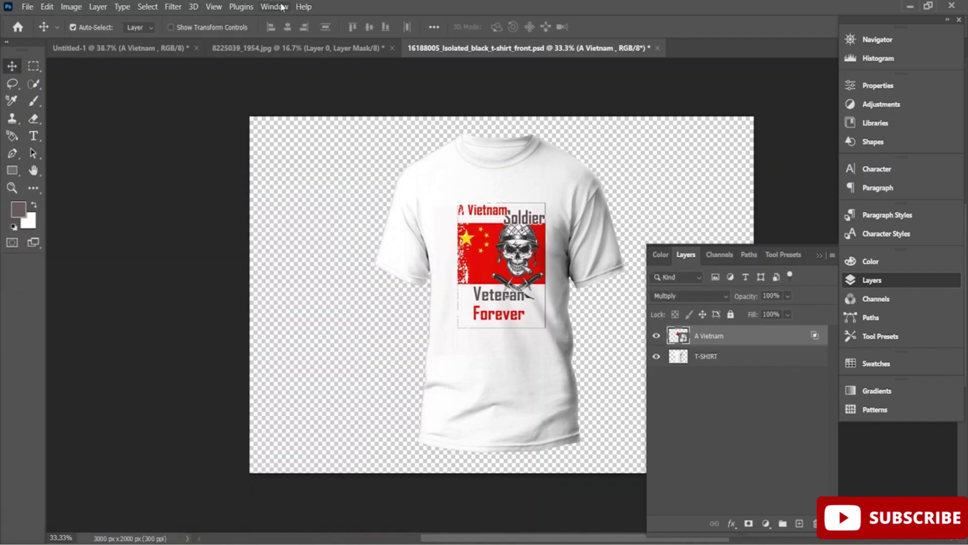
# - Convert the A Vietnam and T-SHIRT layers into one smart object and move it slightly up and left
pyautogui.scroll(3, 483, 263)
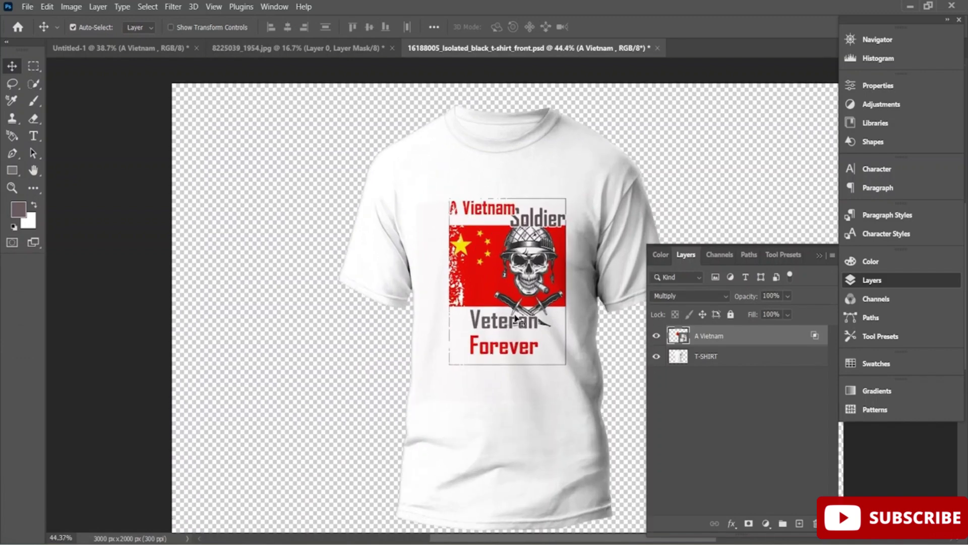
pyautogui.rightClick(720, 343)
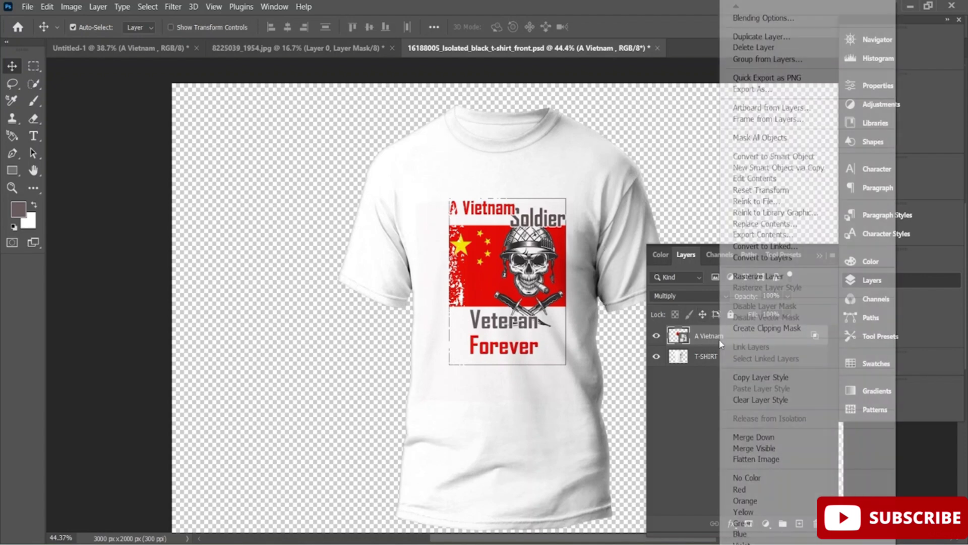
pyautogui.click(690, 395)
pyautogui.keyDown('ctrl'); pyautogui.click(712, 358); pyautogui.keyUp('ctrl')
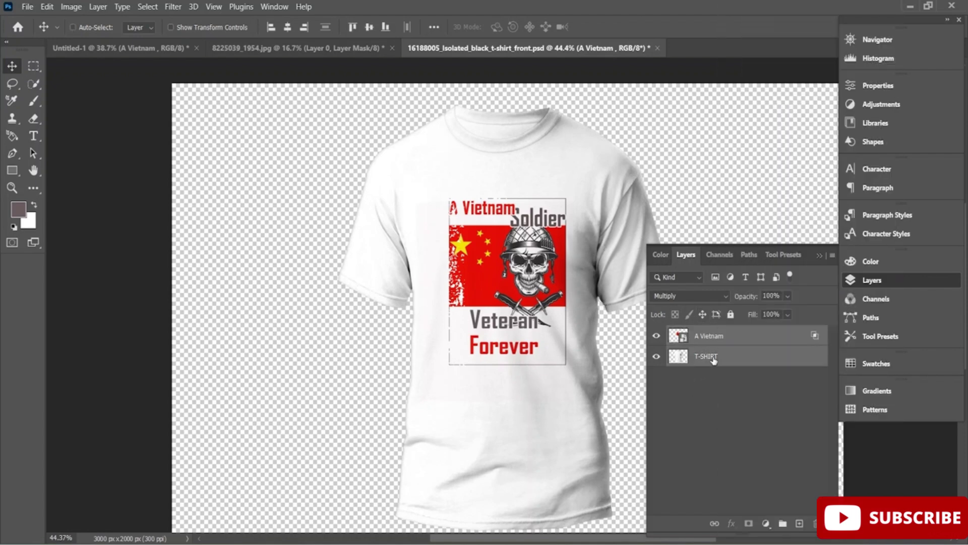
pyautogui.rightClick(721, 338)
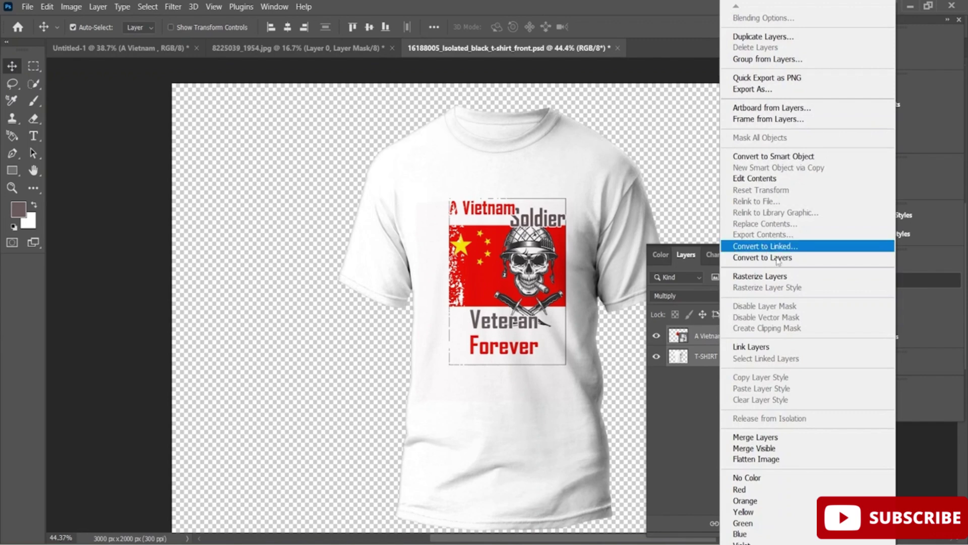
pyautogui.click(774, 156)
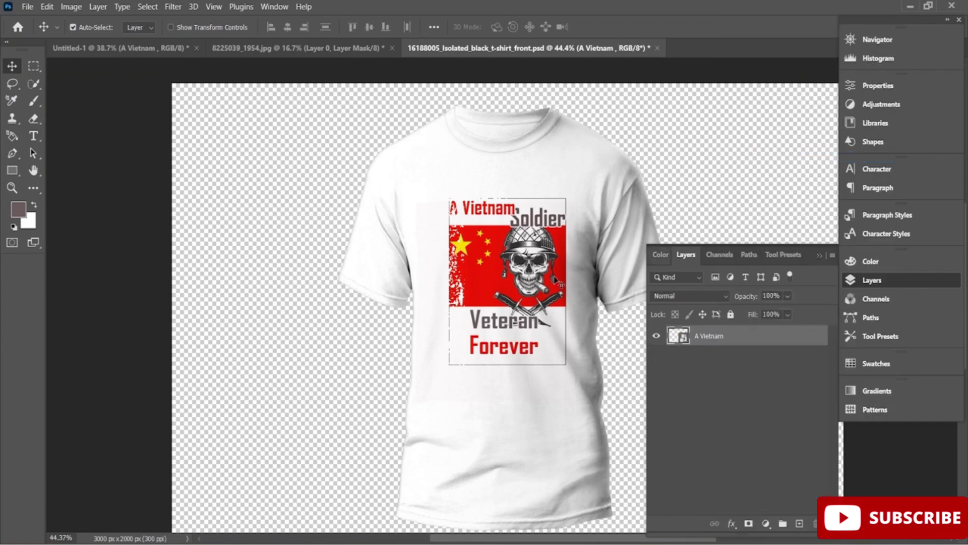
pyautogui.moveTo(566, 191)
pyautogui.mouseDown()
pyautogui.moveTo(538, 178)
pyautogui.moveTo(560, 182)
pyautogui.mouseUp()
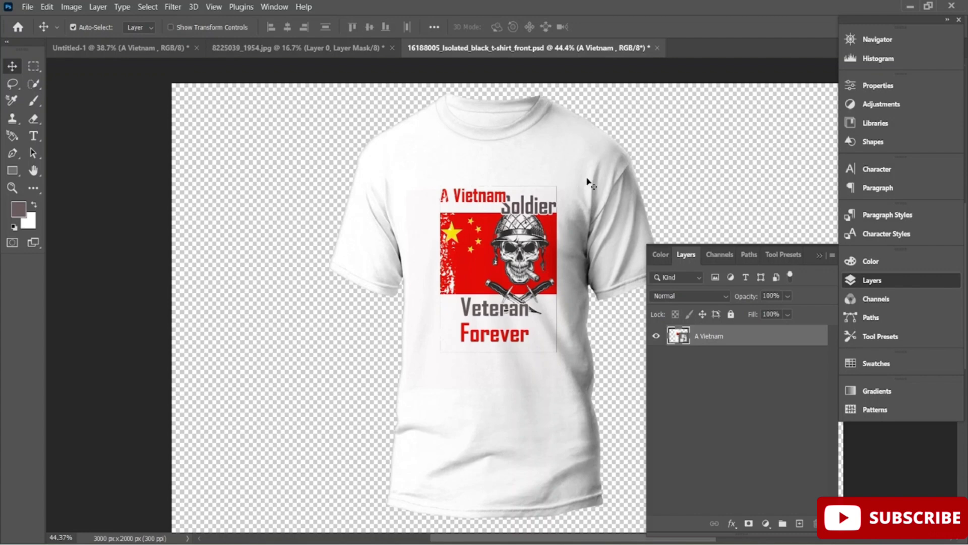
# - Open the available layer commands for the combined T-shirt smart object
pyautogui.rightClick(728, 337)
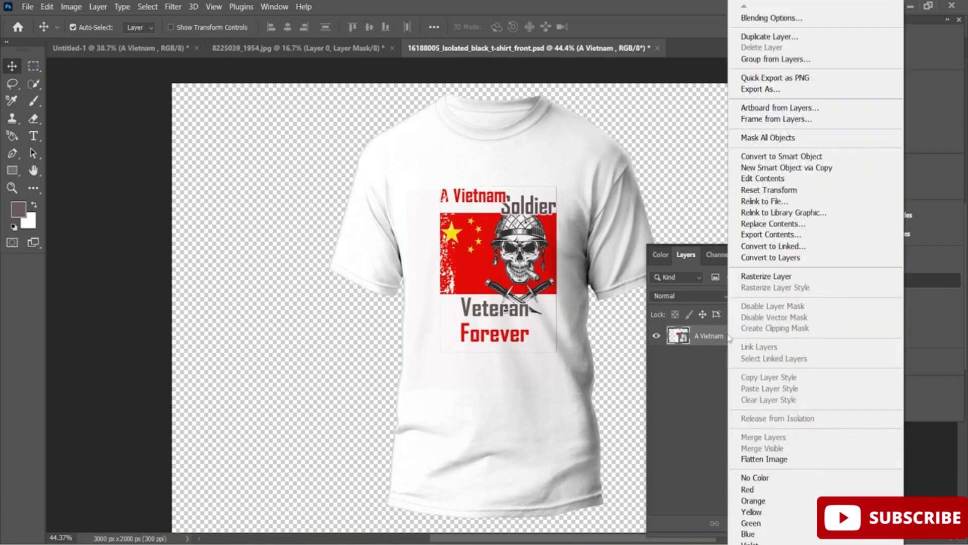